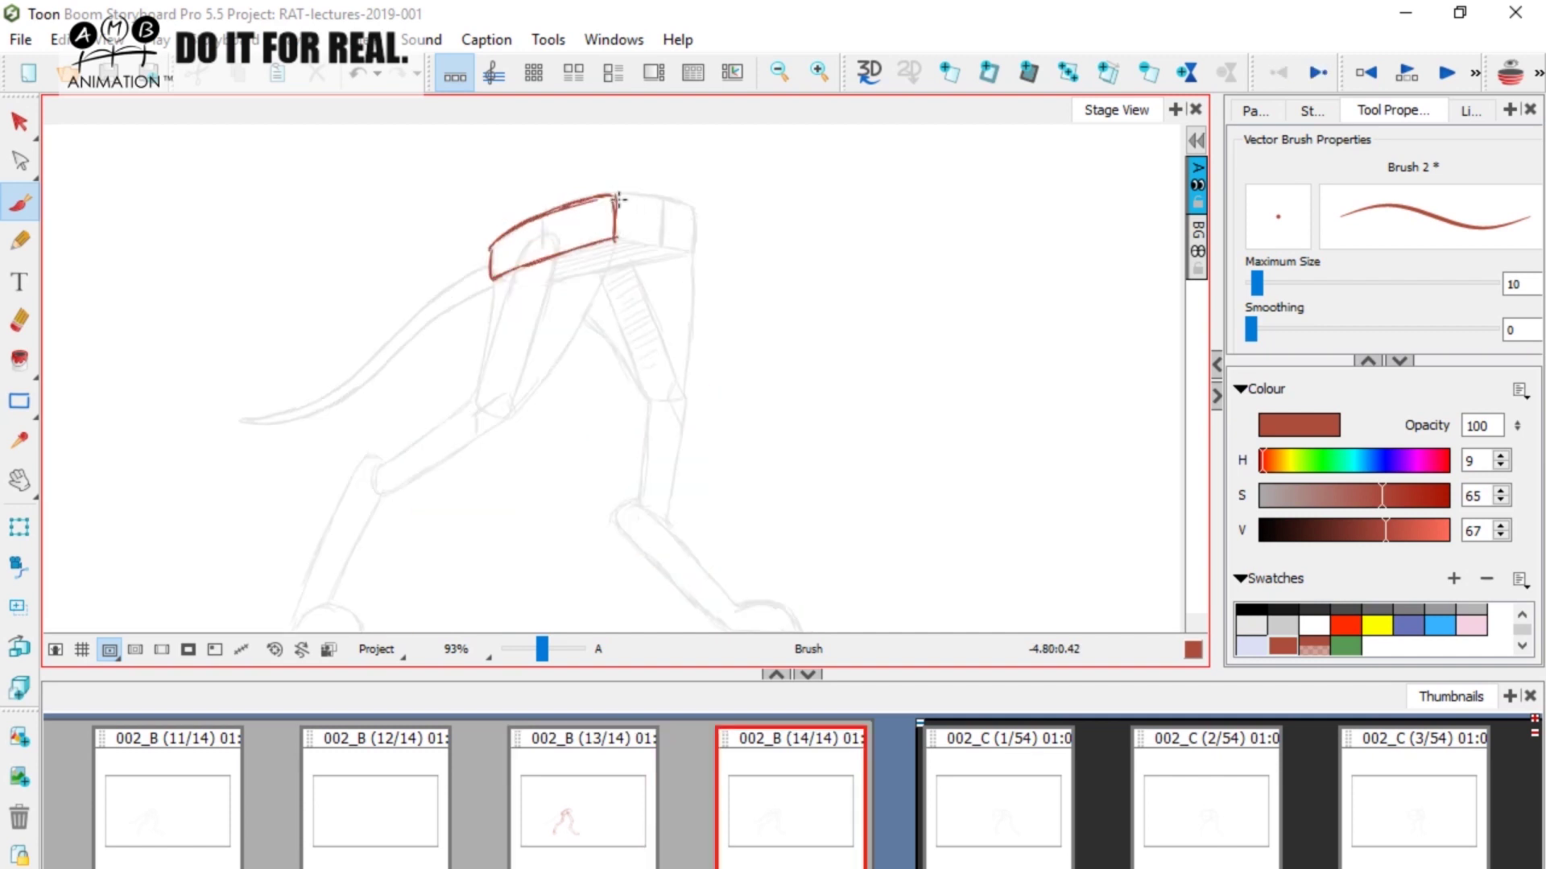
key(f)
key(g)
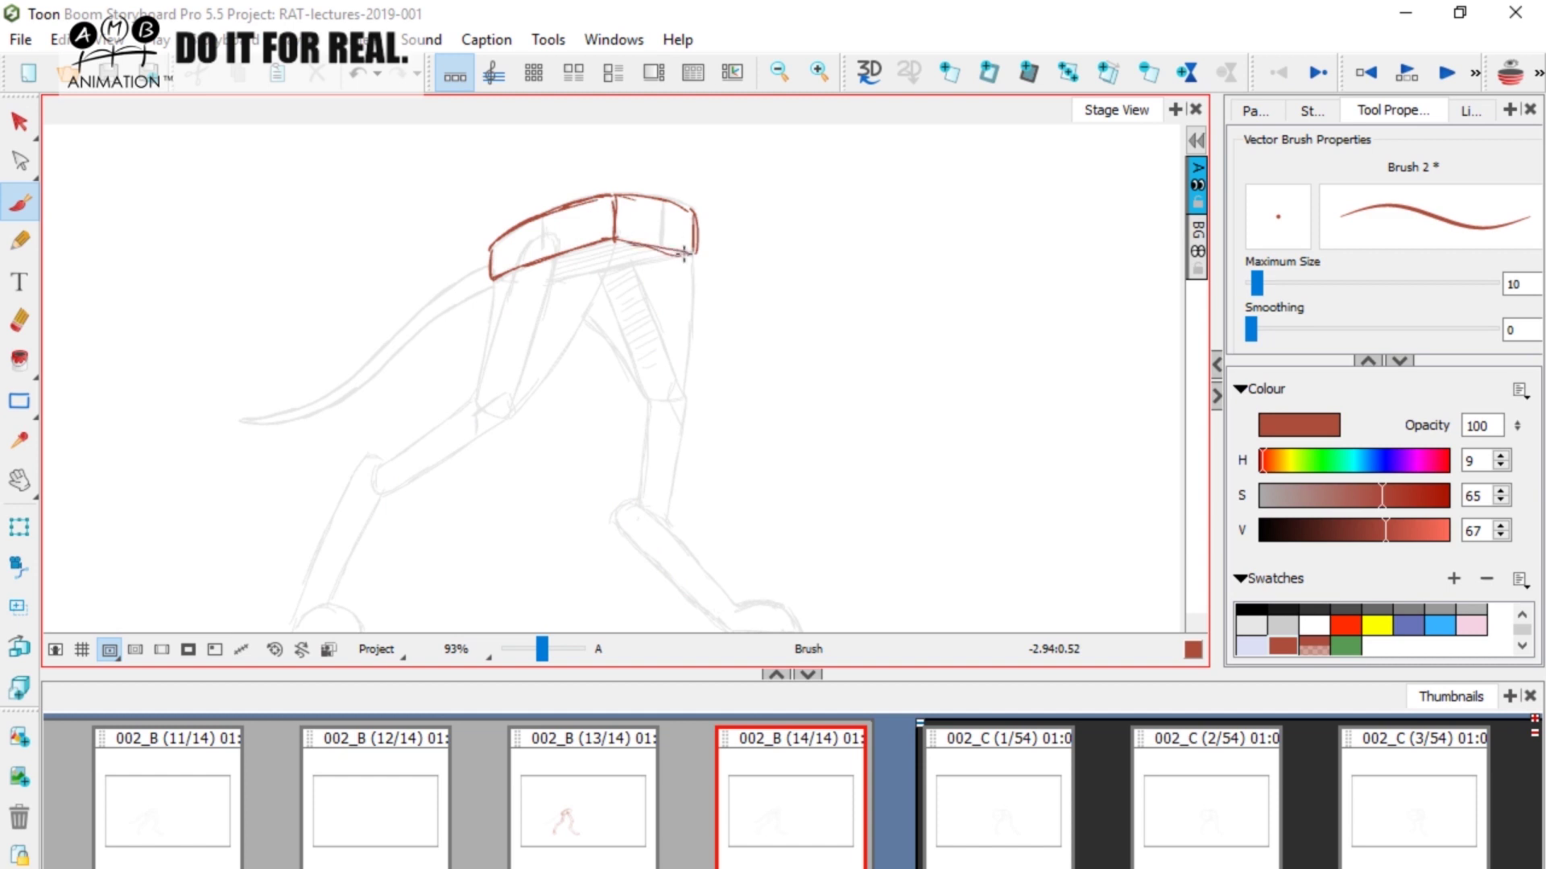
Outline the pelvis box in red over the faint sketch on panel 002_B (14/14), including its front end, bottom edge and vertical divisions.
key(comma)
key(period)
key(comma)
key(period)
key(comma)
key(period)
key(comma)
key(period)
key(comma)
key(period)
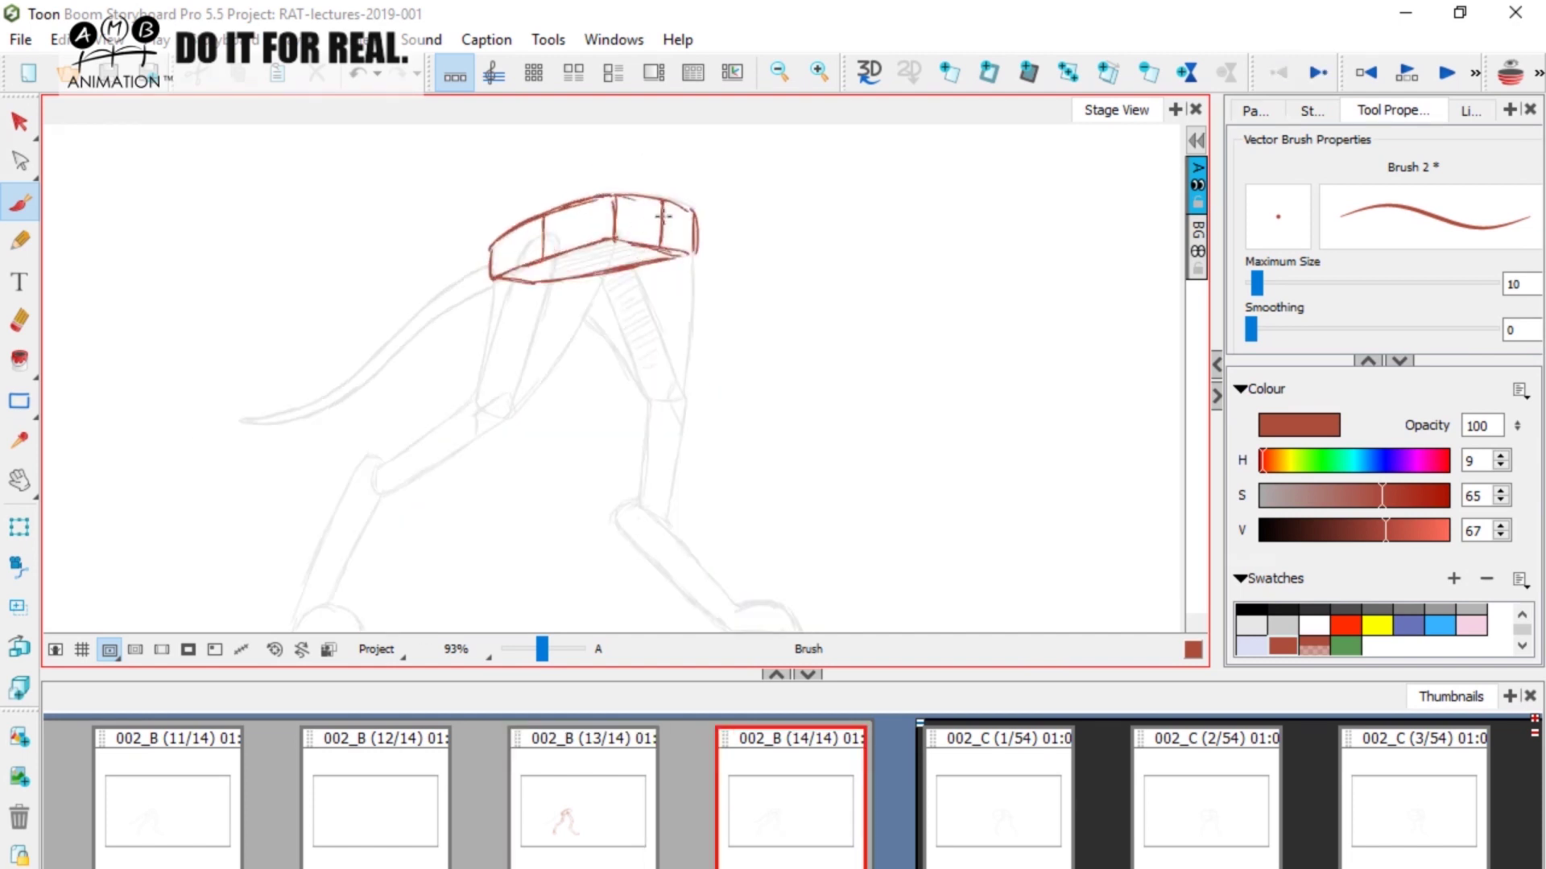
Hatch the underside of the pelvis box, checking it against the neighbouring panel.
key(comma)
key(period)
key(comma)
key(period)
key(comma)
key(period)
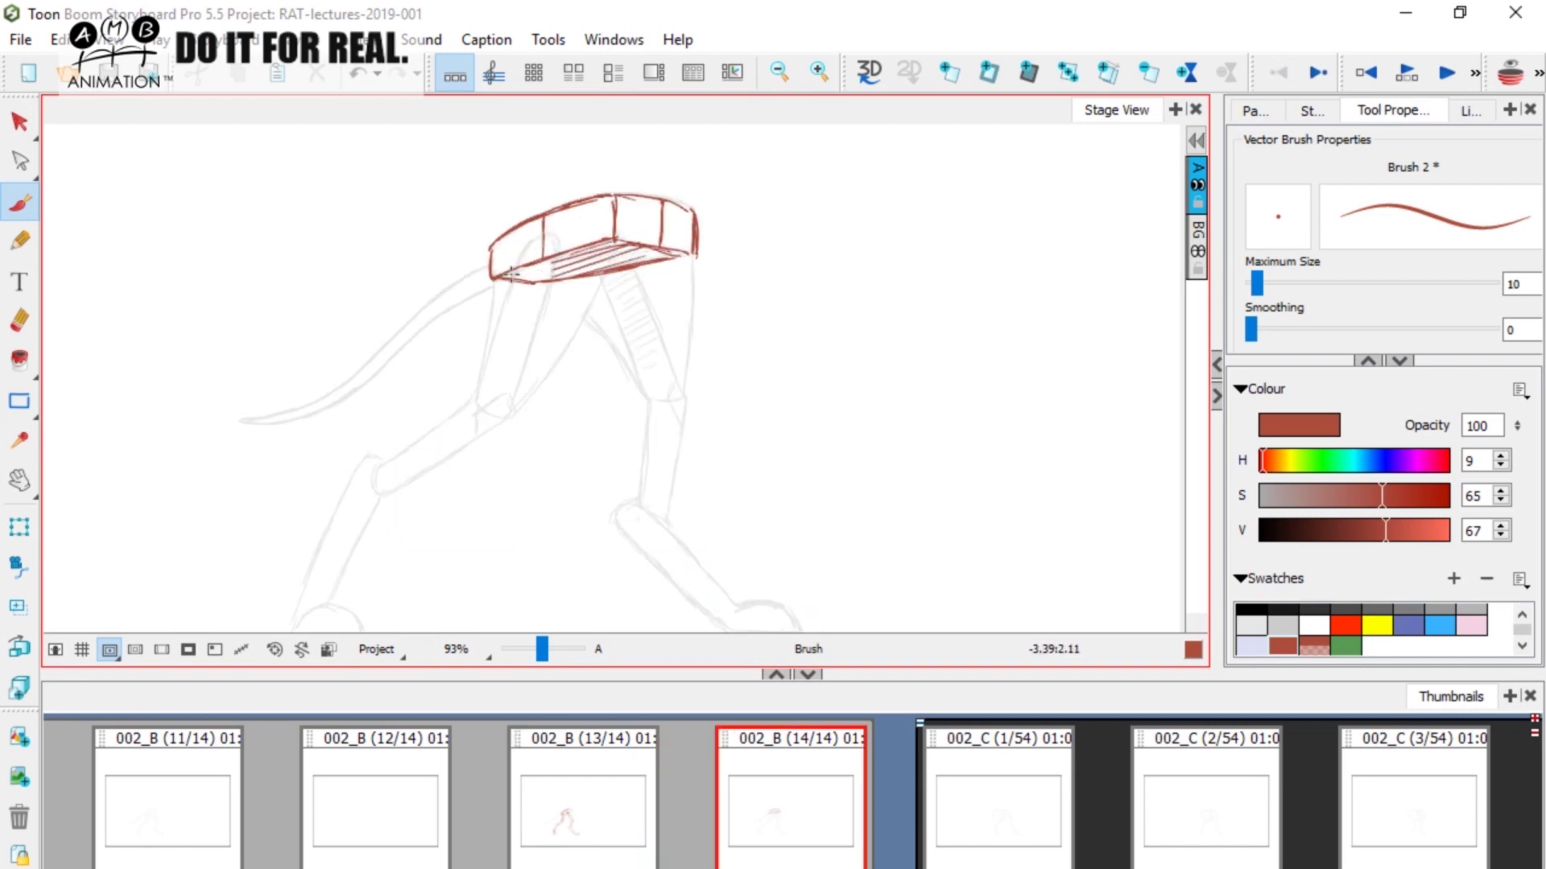
key(comma)
key(period)
key(comma)
key(period)
key(comma)
key(period)
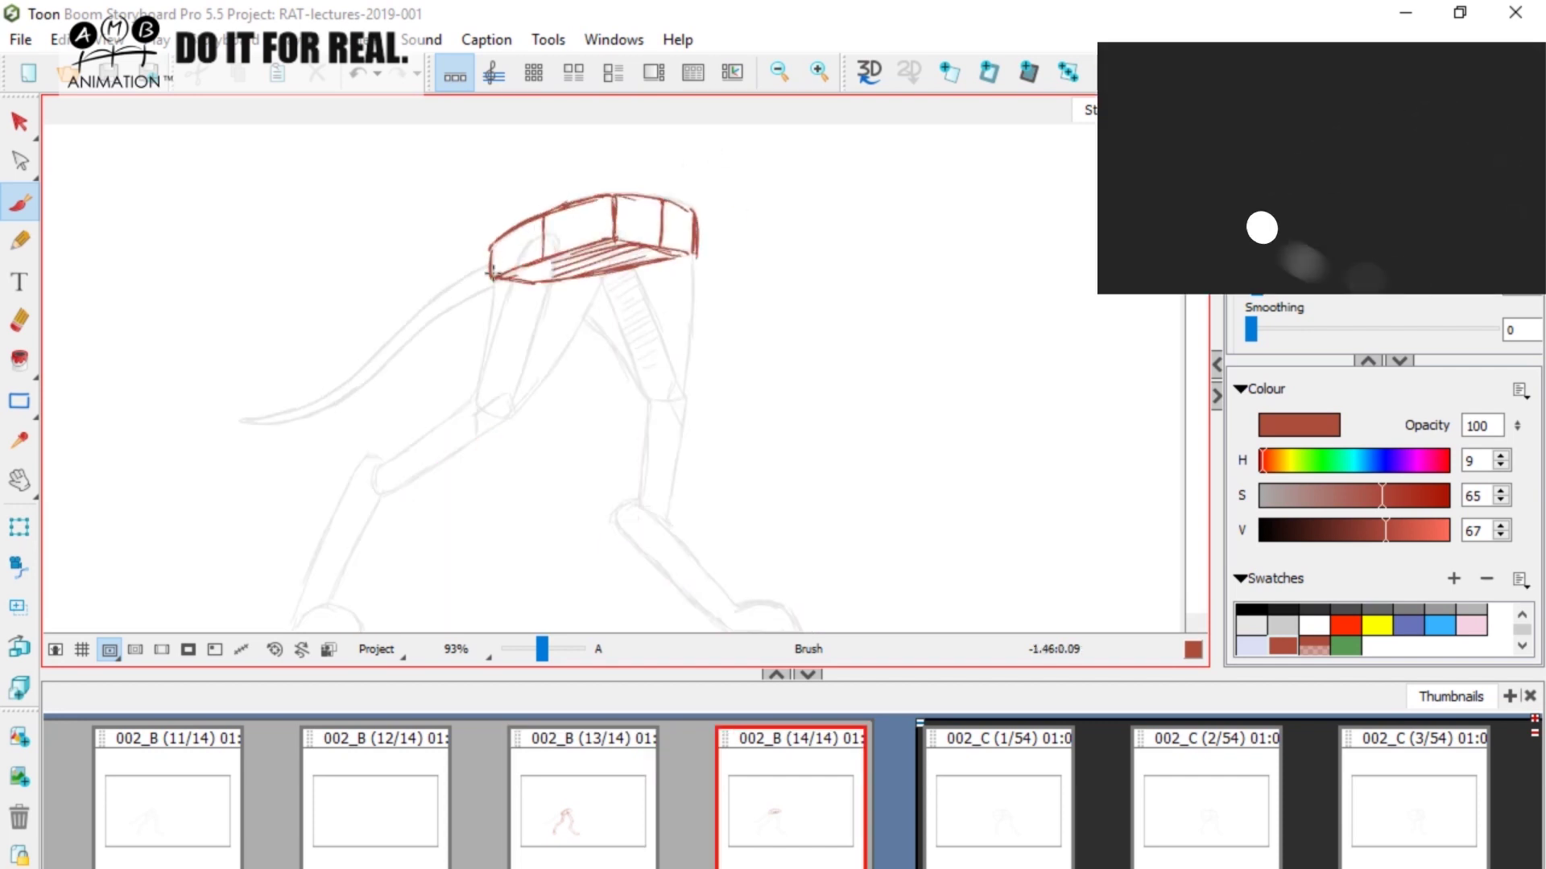
key(comma)
key(period)
key(comma)
key(period)
key(comma)
drag(498, 295, 541, 278)
key(ctrl+z)
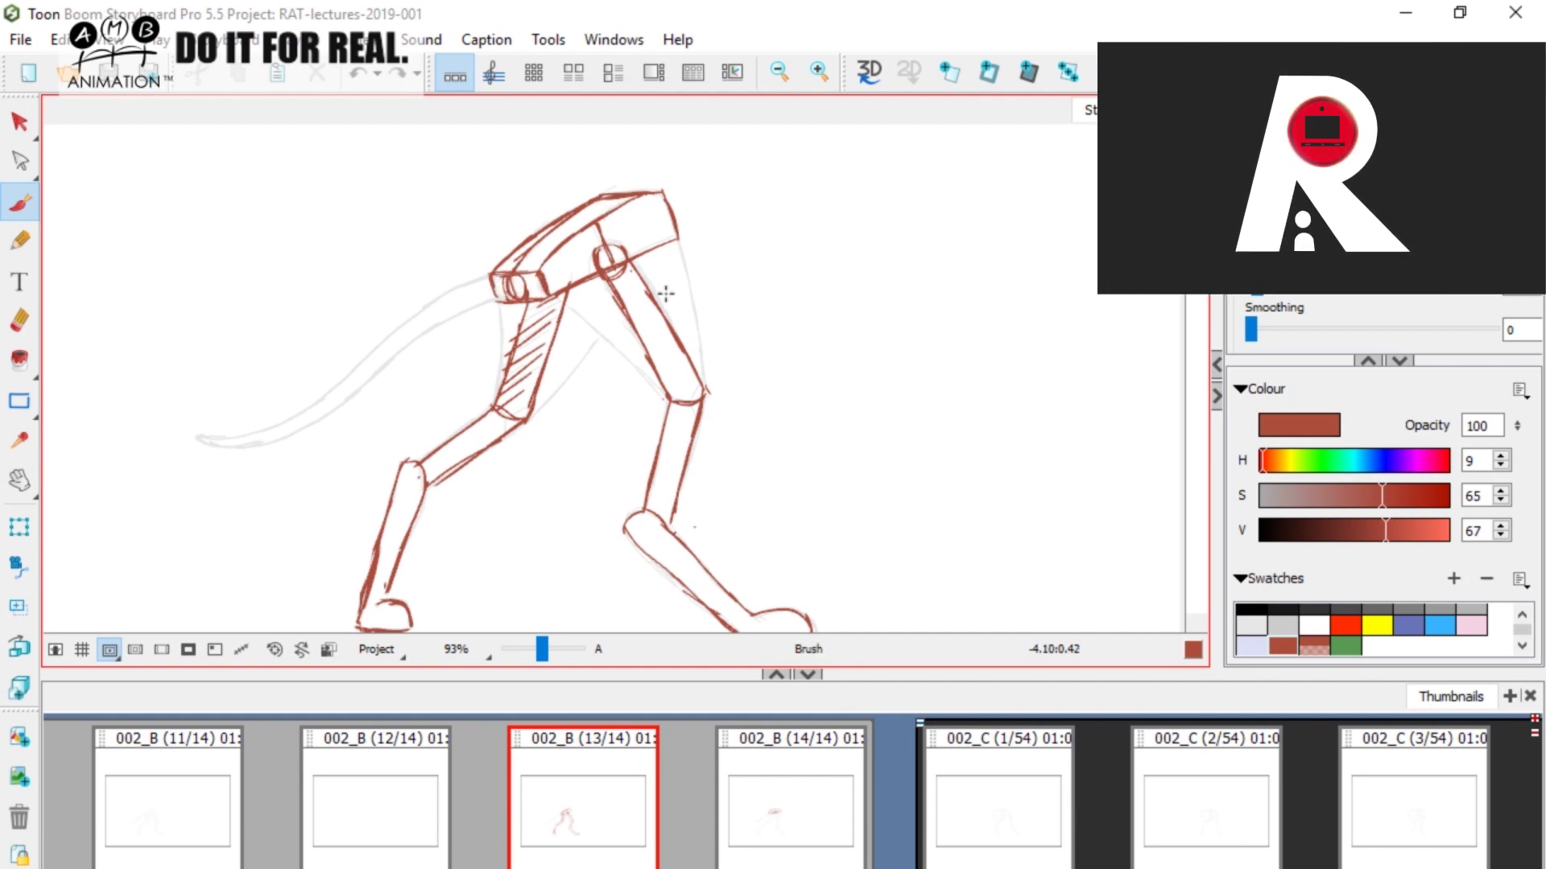
mouse_move(654, 358)
mouse_down()
mouse_move(854, 359)
mouse_move(829, 314)
mouse_up()
key(ctrl+z)
key(ctrl+z)
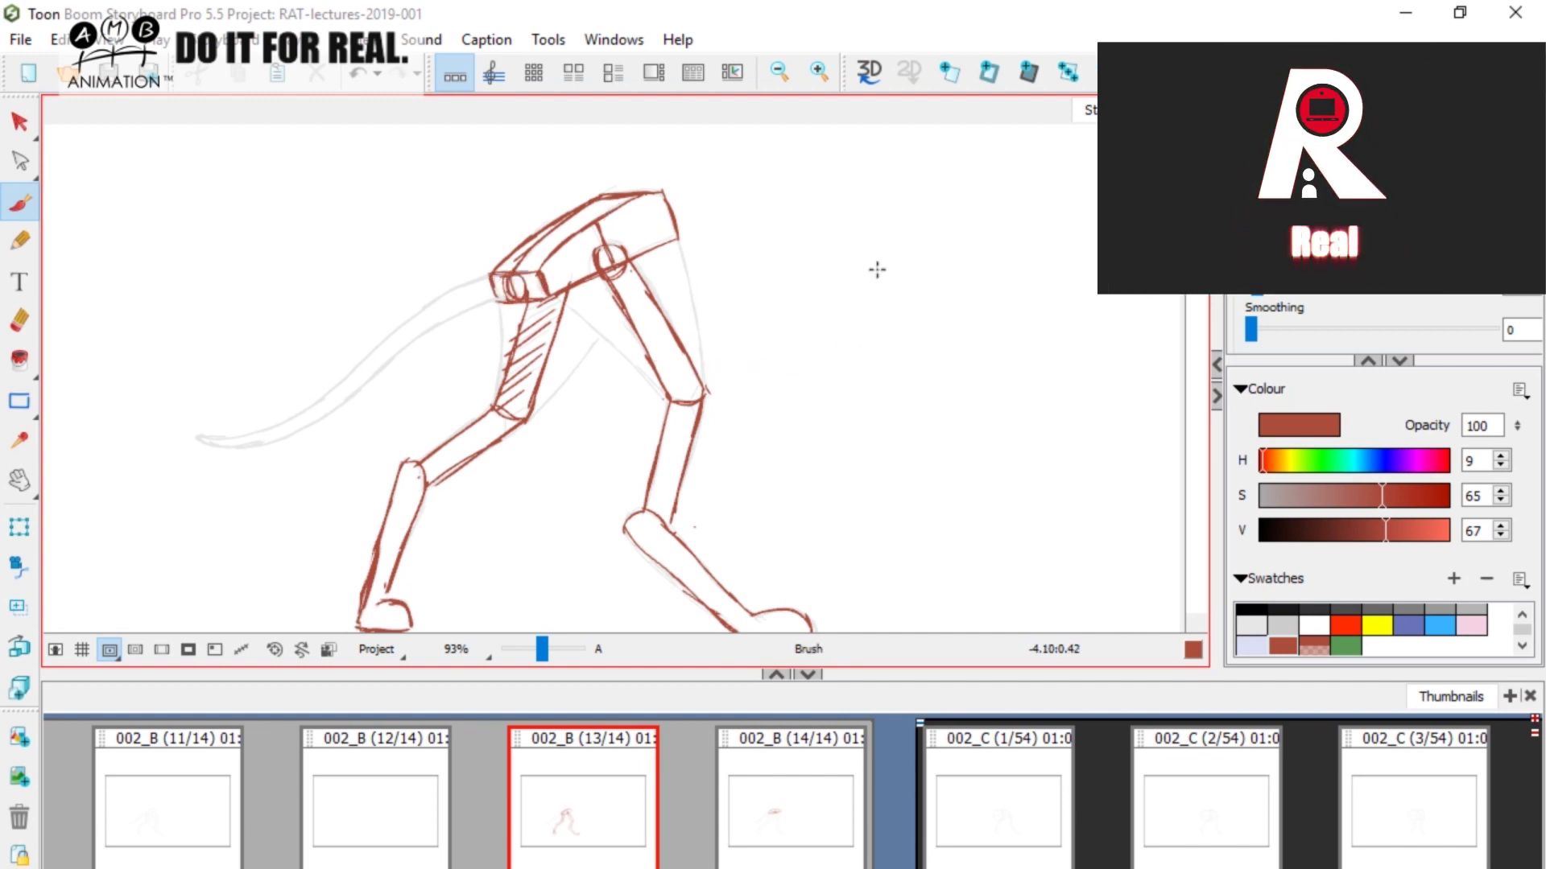
key(g)
drag(617, 219, 644, 199)
mouse_move(619, 235)
mouse_down()
mouse_move(668, 203)
mouse_move(682, 211)
mouse_up()
drag(664, 246, 693, 225)
key(ctrl+z)
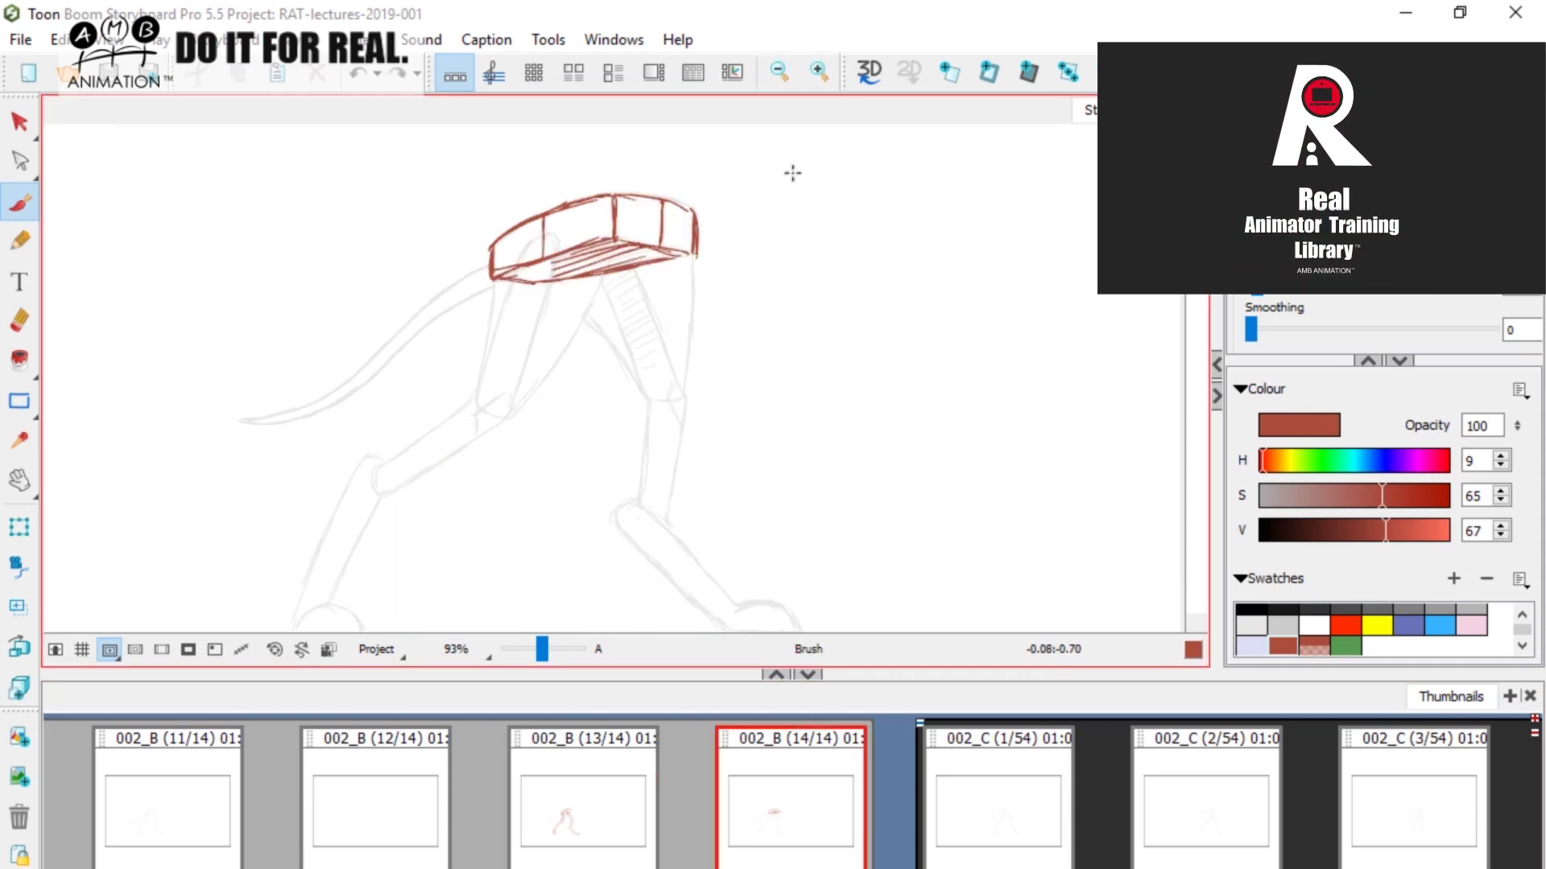
mouse_move(439, 185)
mouse_down()
mouse_move(424, 237)
mouse_move(465, 251)
mouse_up()
key(ctrl+z)
Draw the leading leg's thigh, shin and foot in red below the pelvis, following the faint sketch.
key(d)
key(f)
drag(634, 265, 690, 389)
scroll(686, 359, down, 3)
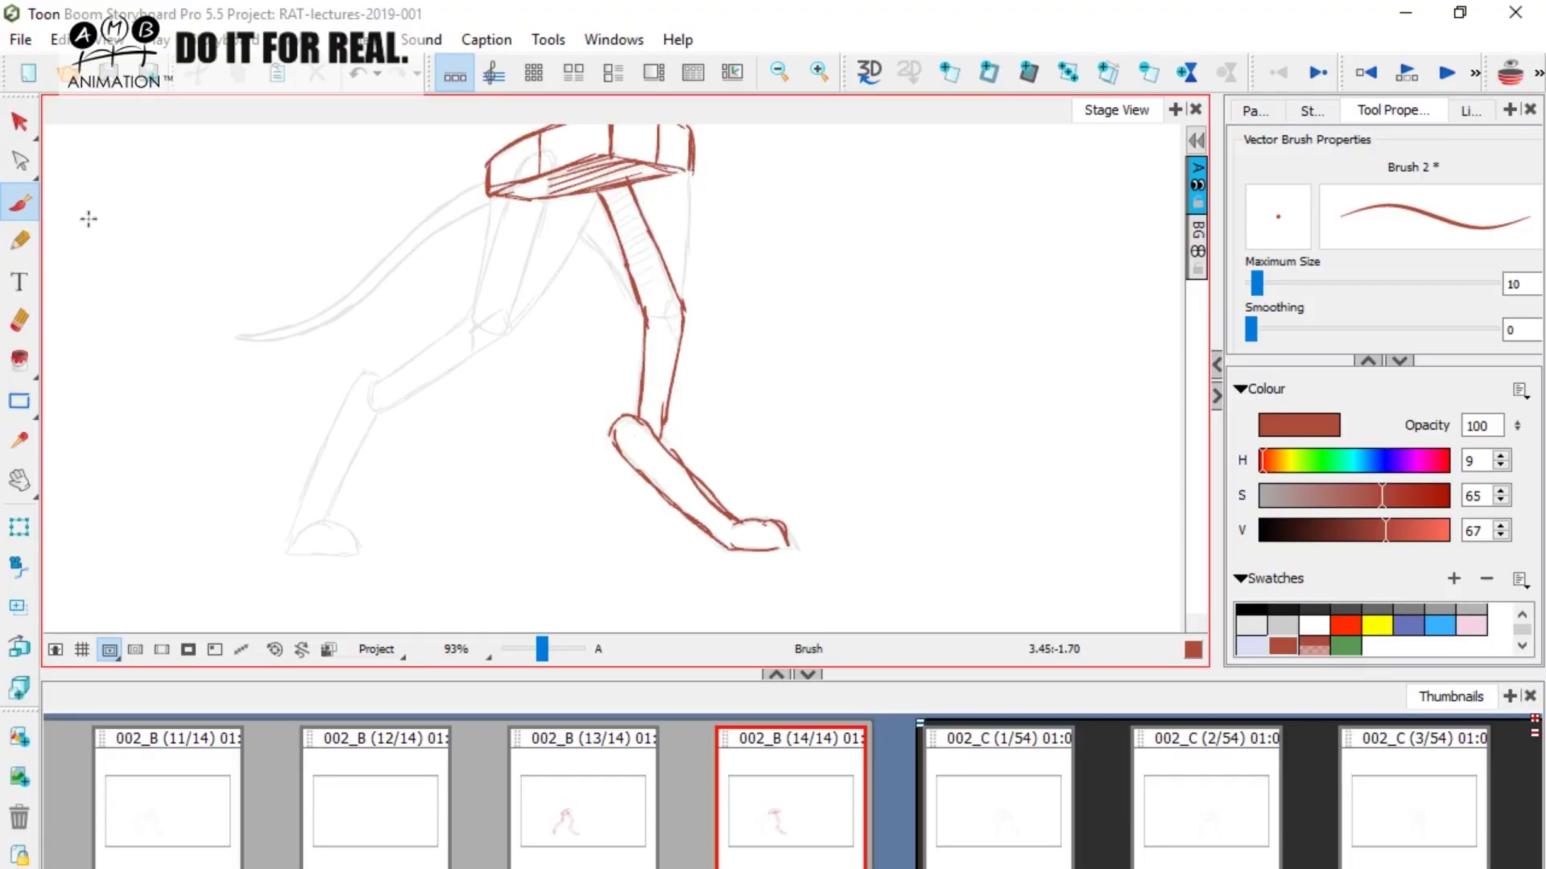
Add the knee joint lines on the leading leg and a hip joint circle near the rear of the pelvis.
key(f)
key(g)
key(f)
key(g)
drag(577, 264, 597, 306)
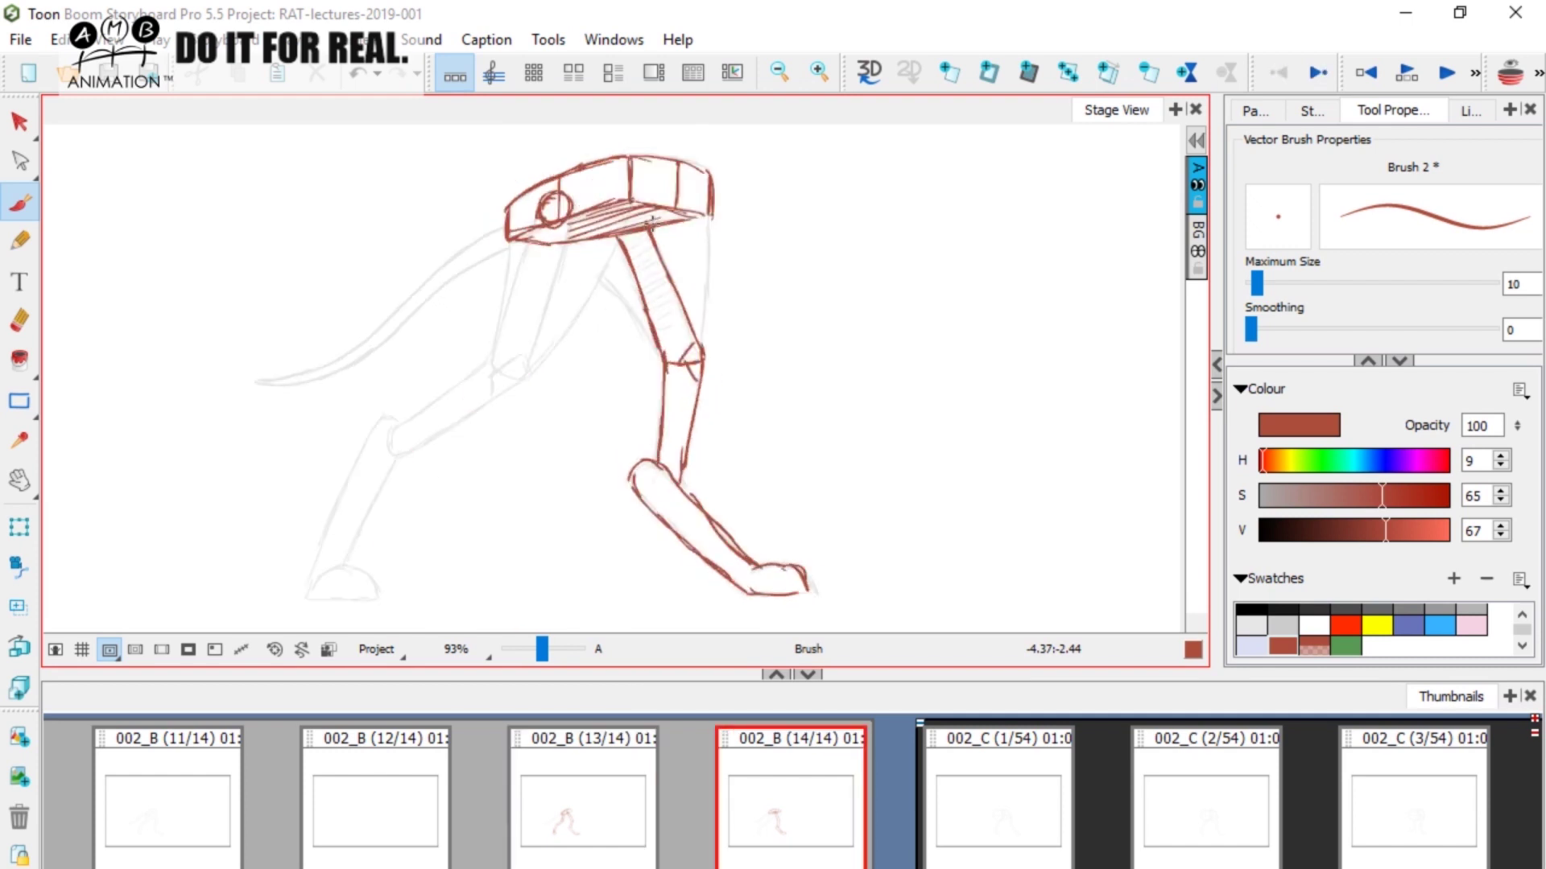
Draw the trailing leg in red from the hip circle through the thigh, knee and shin down to the foot.
drag(570, 219, 524, 372)
mouse_move(546, 213)
mouse_down()
mouse_move(493, 364)
mouse_move(422, 444)
mouse_up()
key(Left)
key(Right)
drag(503, 395, 409, 451)
drag(475, 372, 391, 434)
drag(493, 367, 519, 387)
key(Left)
key(Right)
key(Left)
key(Right)
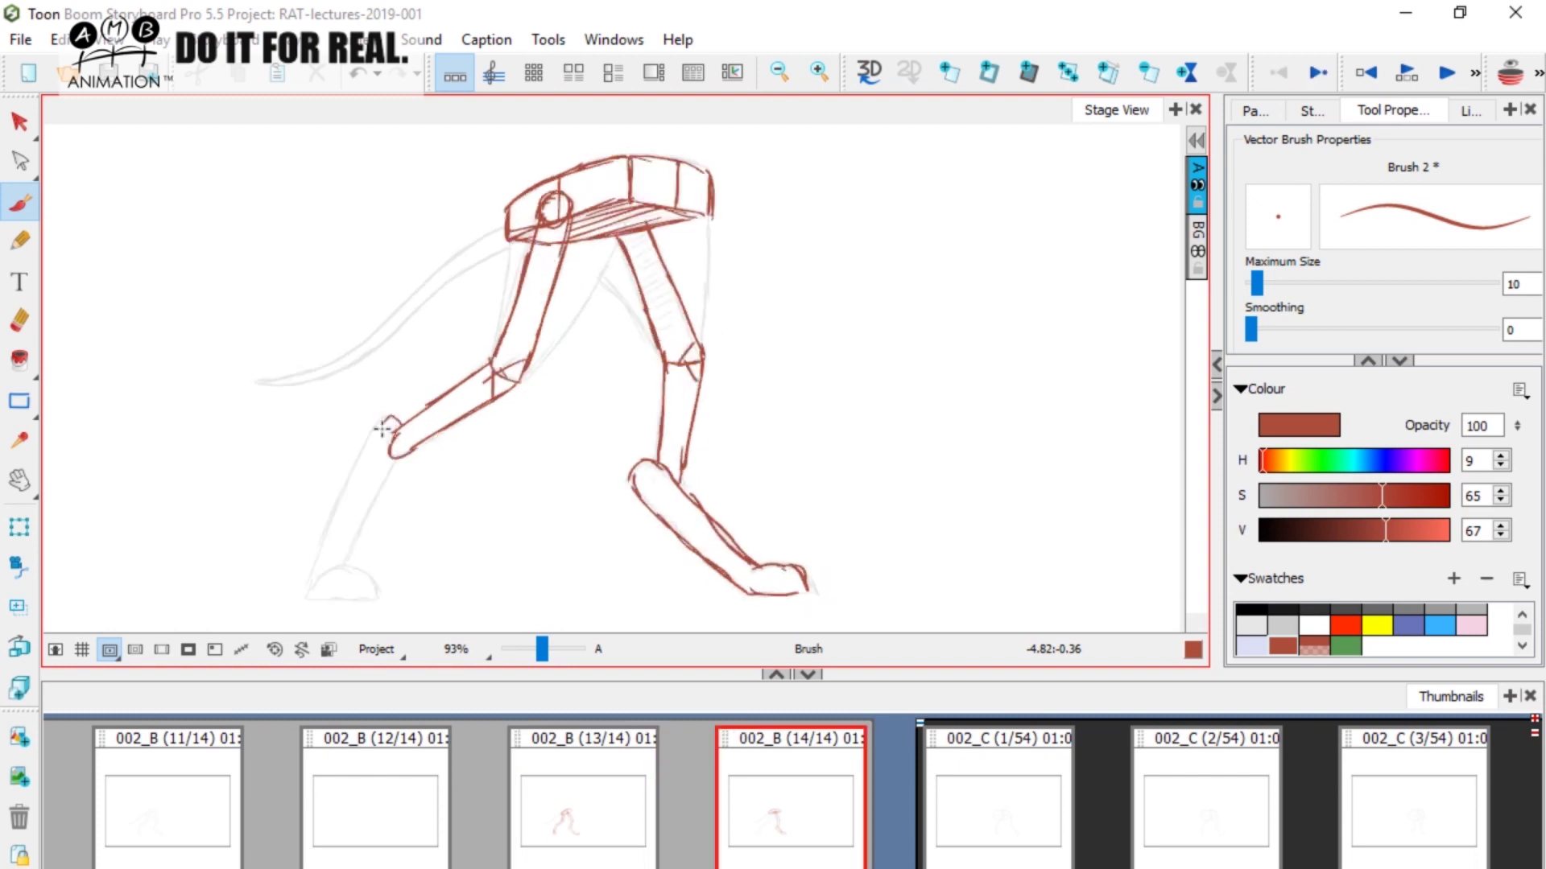
drag(362, 449, 311, 578)
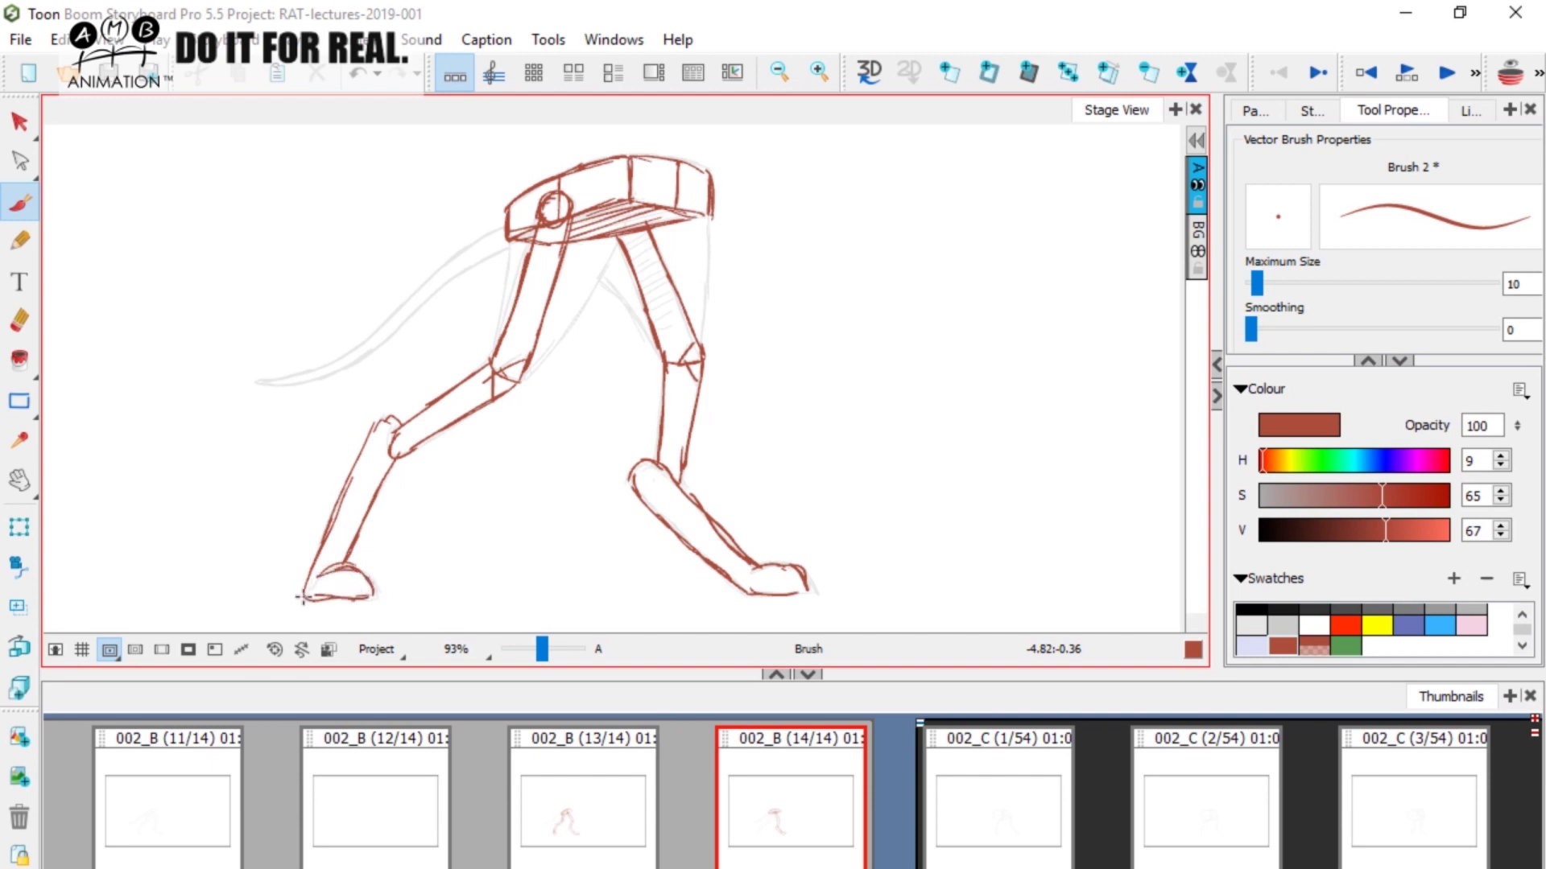
Erase the stray overlapping lines on the leading leg's foot segment and redraw the toe cleanly with the brush.
drag(819, 470, 762, 474)
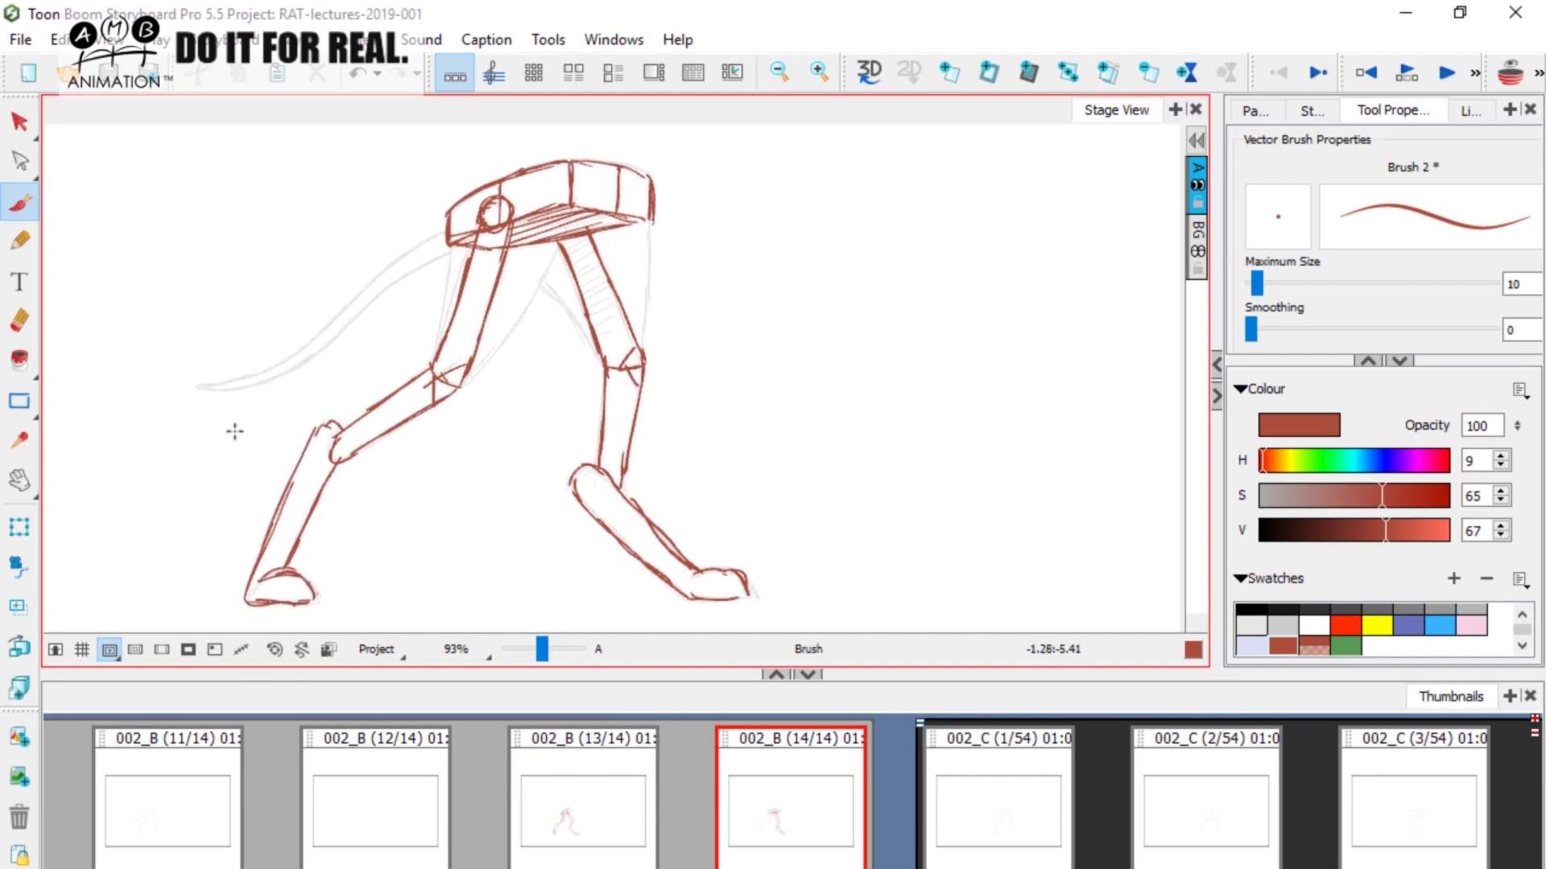
click(19, 320)
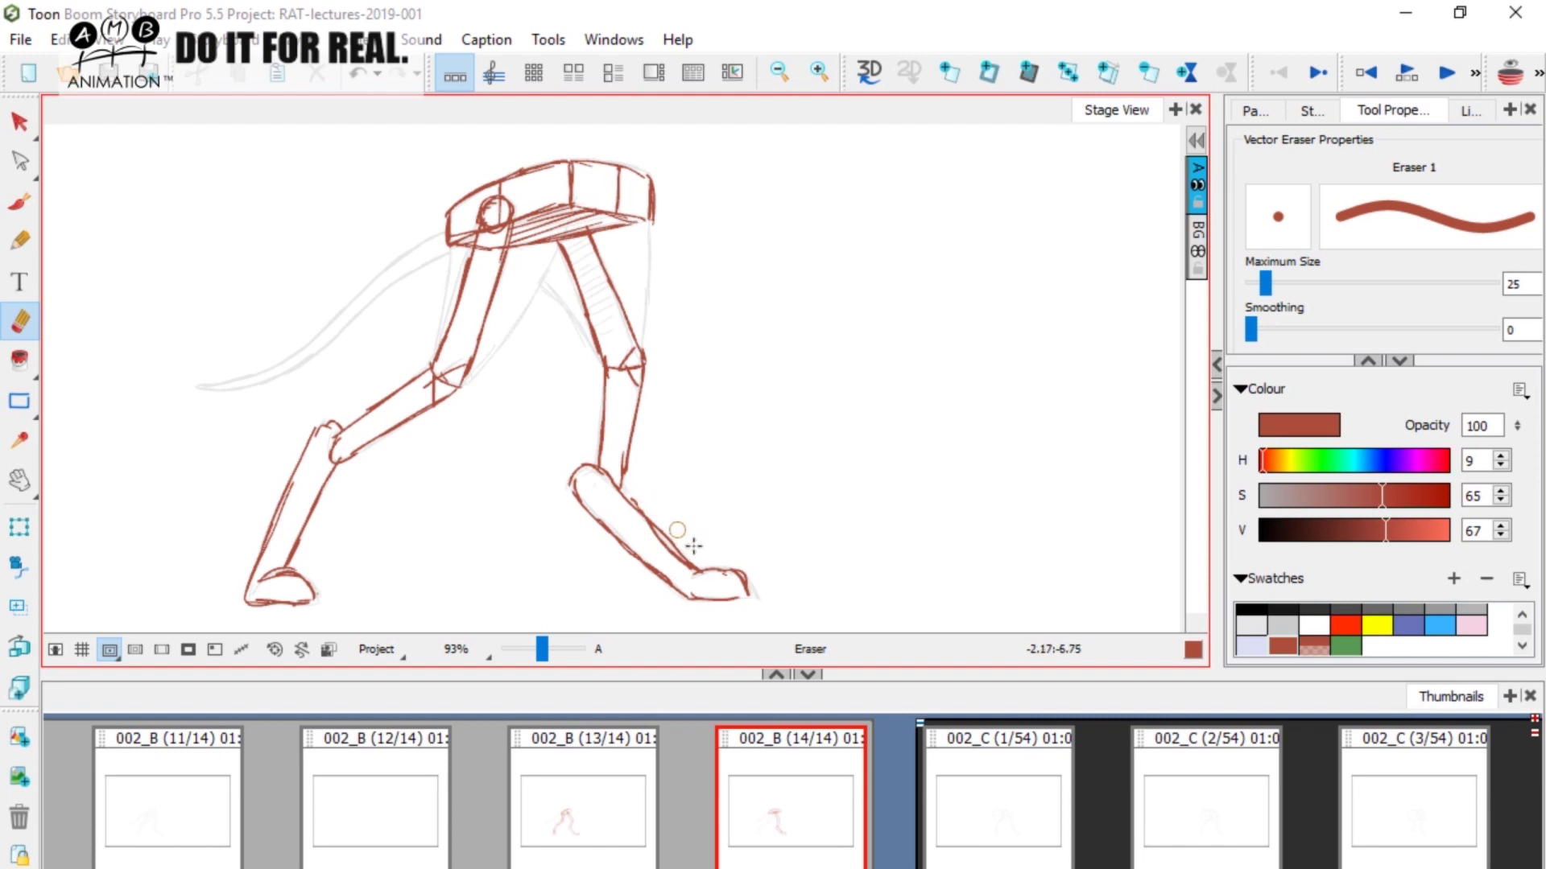
key(alt+b)
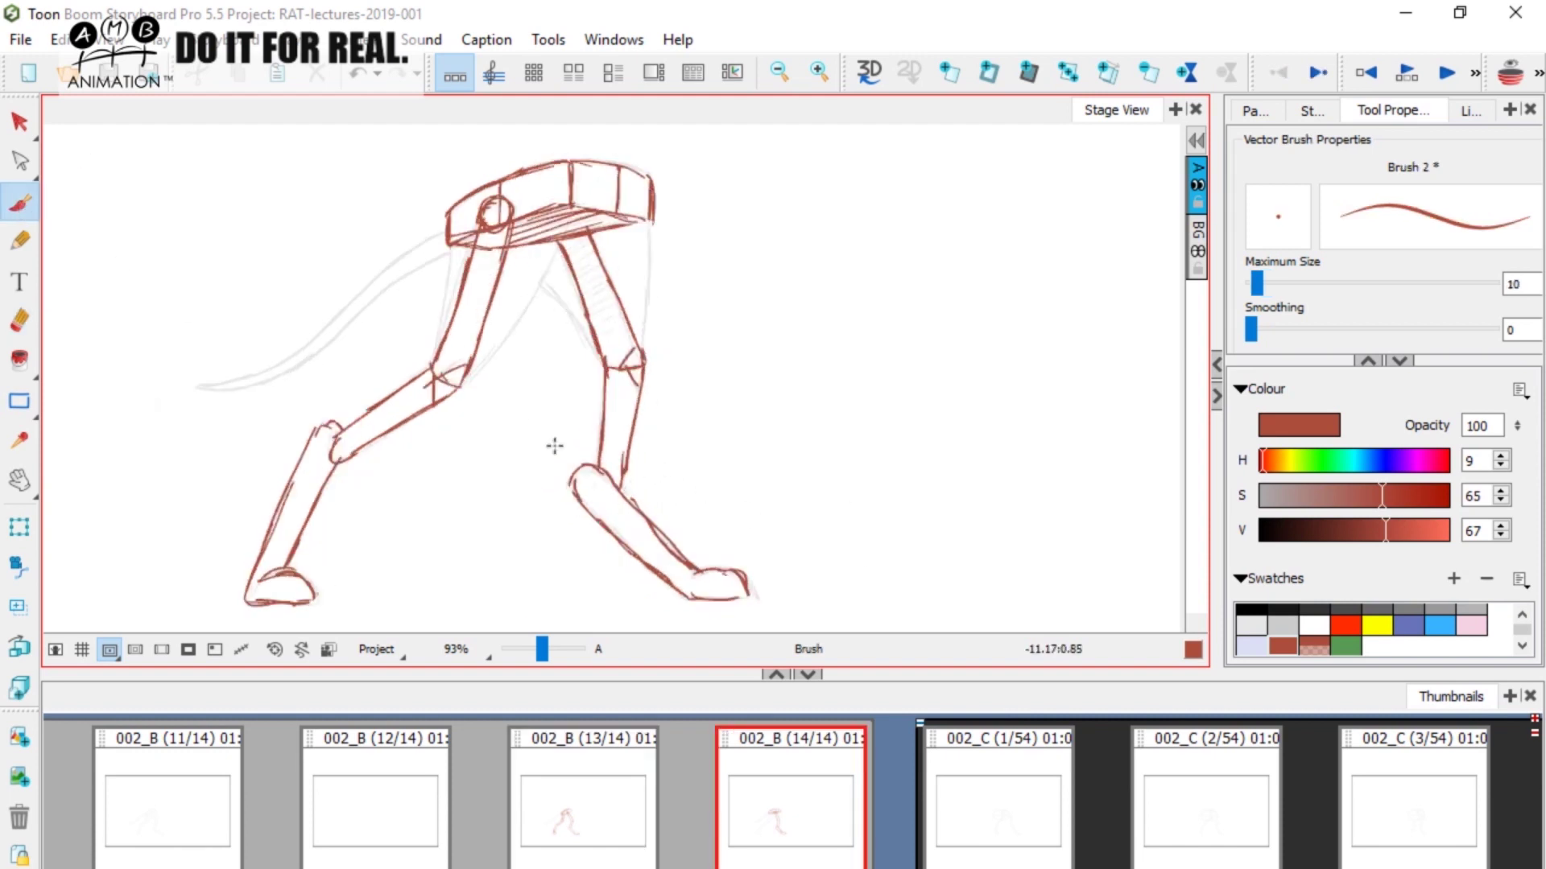
click(20, 320)
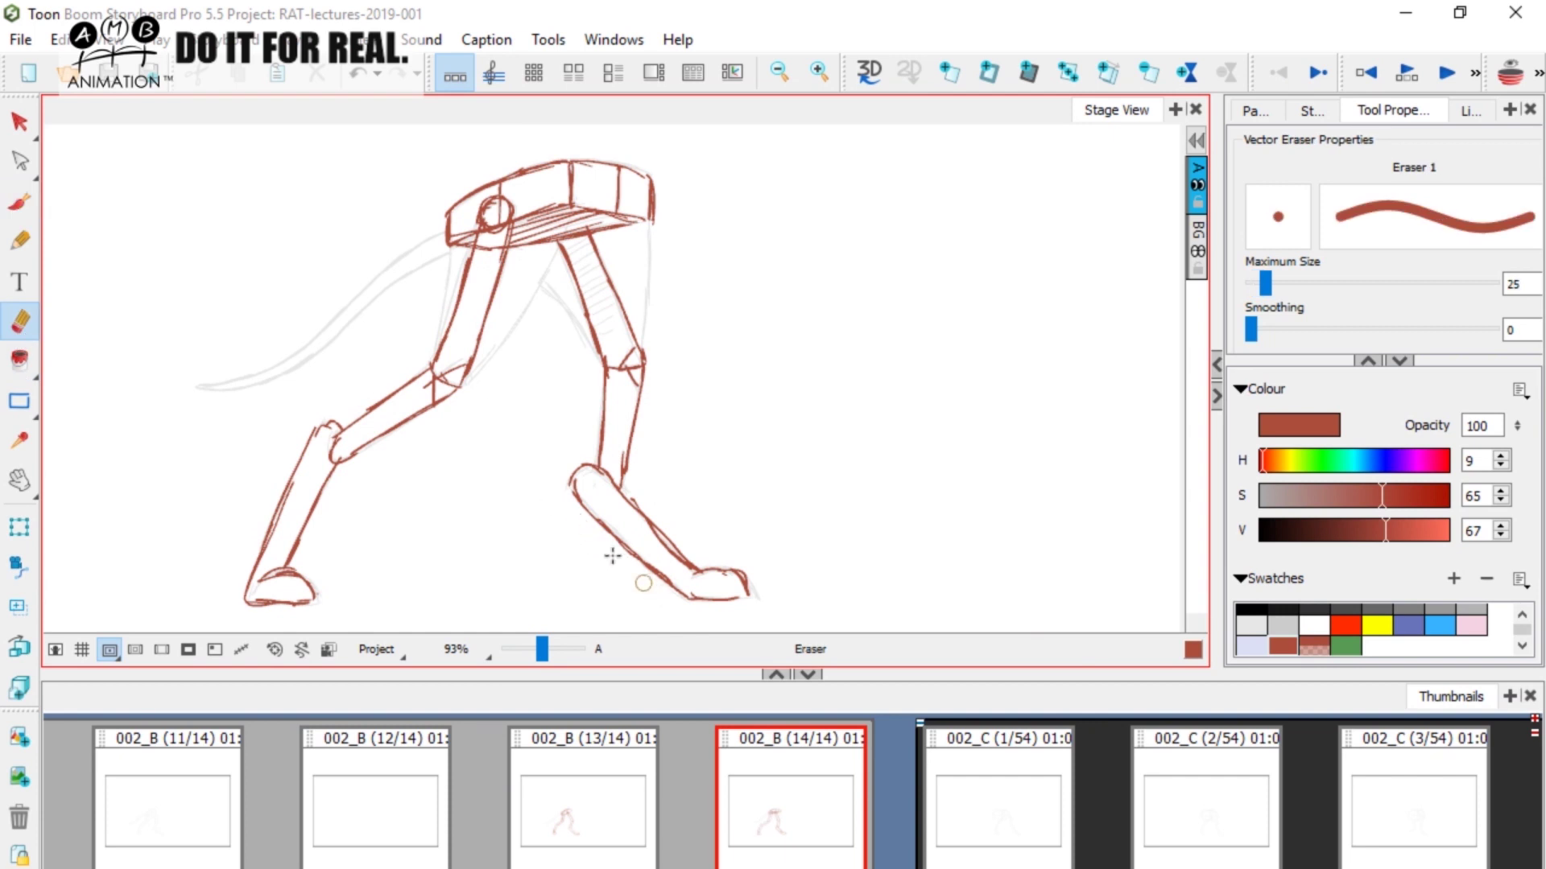
click(19, 201)
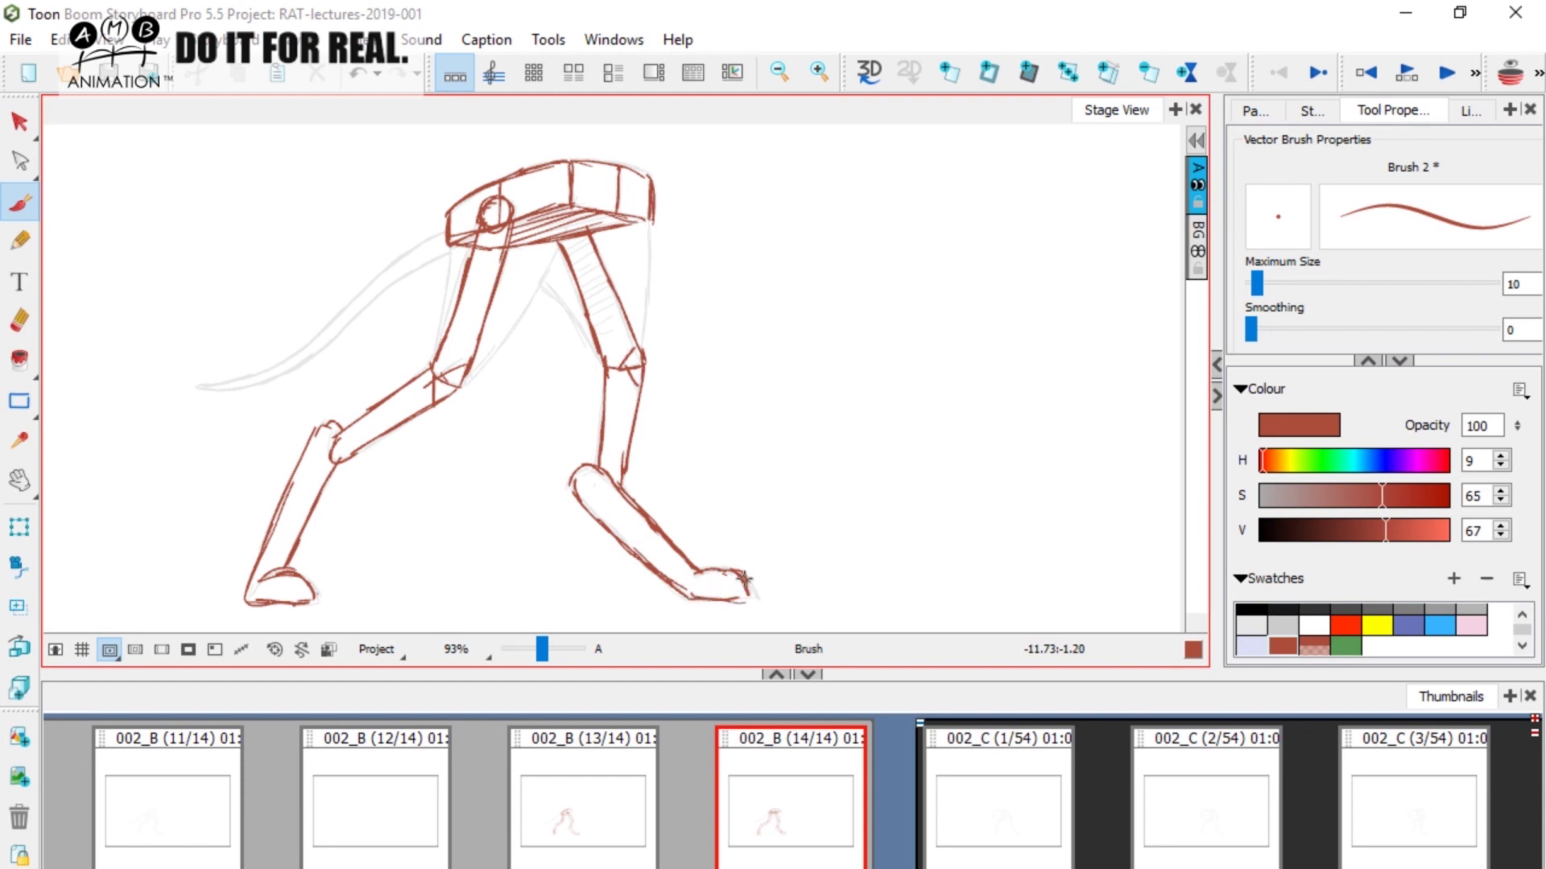
key(space)
mouse_move(729, 476)
mouse_down()
mouse_move(713, 418)
mouse_move(713, 432)
mouse_move(749, 367)
mouse_up()
key(space)
key(f)
key(g)
Turn on onion skin and open panel 002_B (13/14) at 107% zoom around the feet.
click(1510, 73)
scroll(801, 434, down, 3)
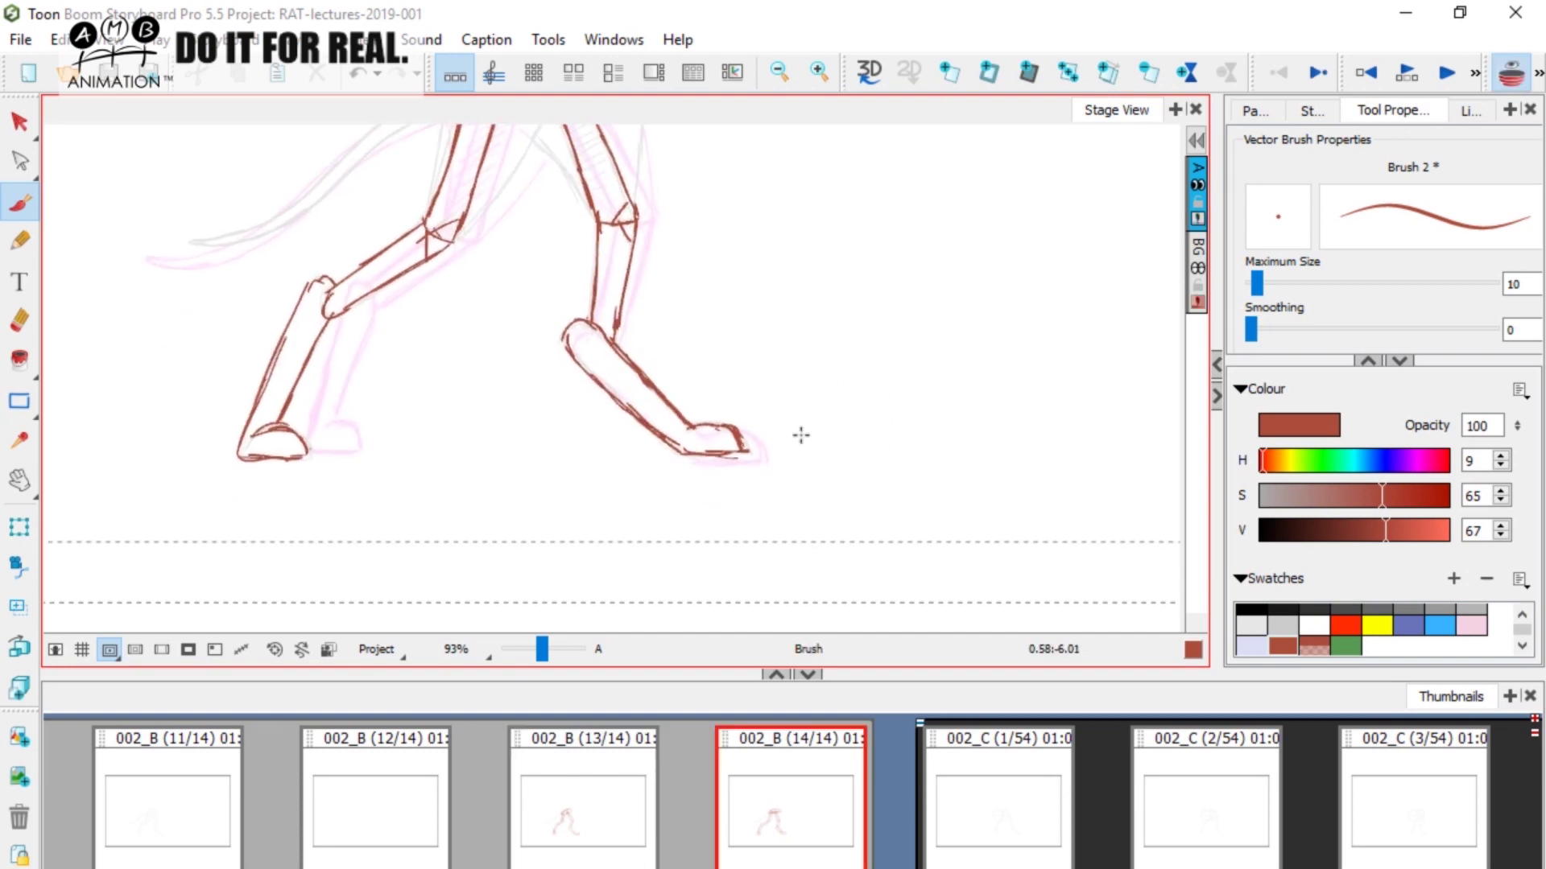
click(639, 793)
drag(542, 649, 544, 649)
key(space)
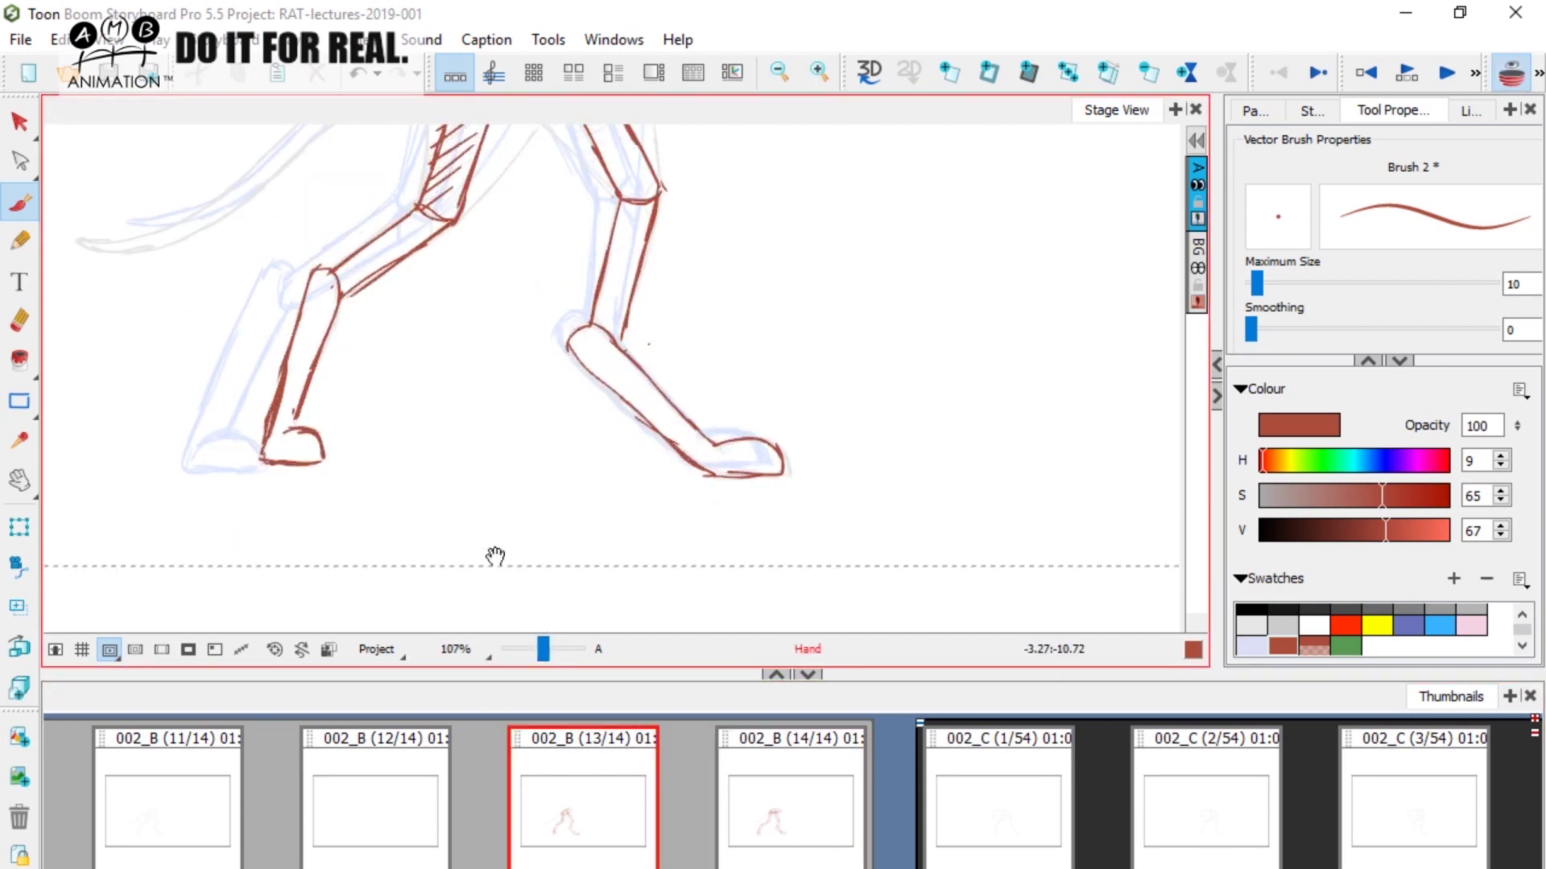
drag(497, 561, 652, 523)
mouse_move(427, 419)
mouse_down()
mouse_move(857, 422)
mouse_move(844, 412)
mouse_move(875, 432)
mouse_move(952, 436)
mouse_up()
key(ctrl+z)
click(788, 780)
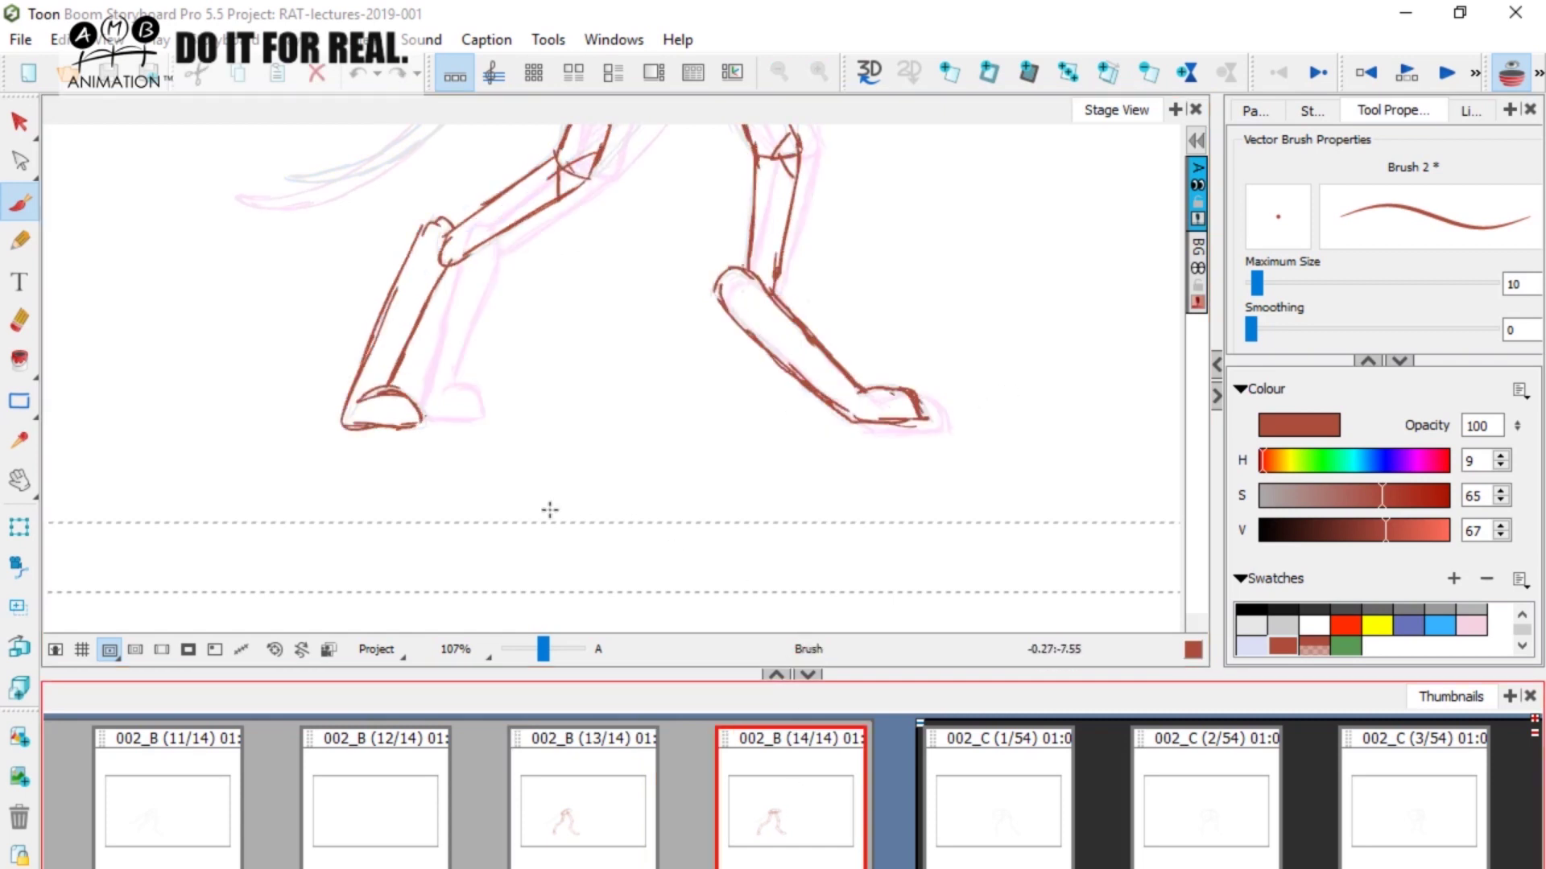
drag(892, 426, 422, 413)
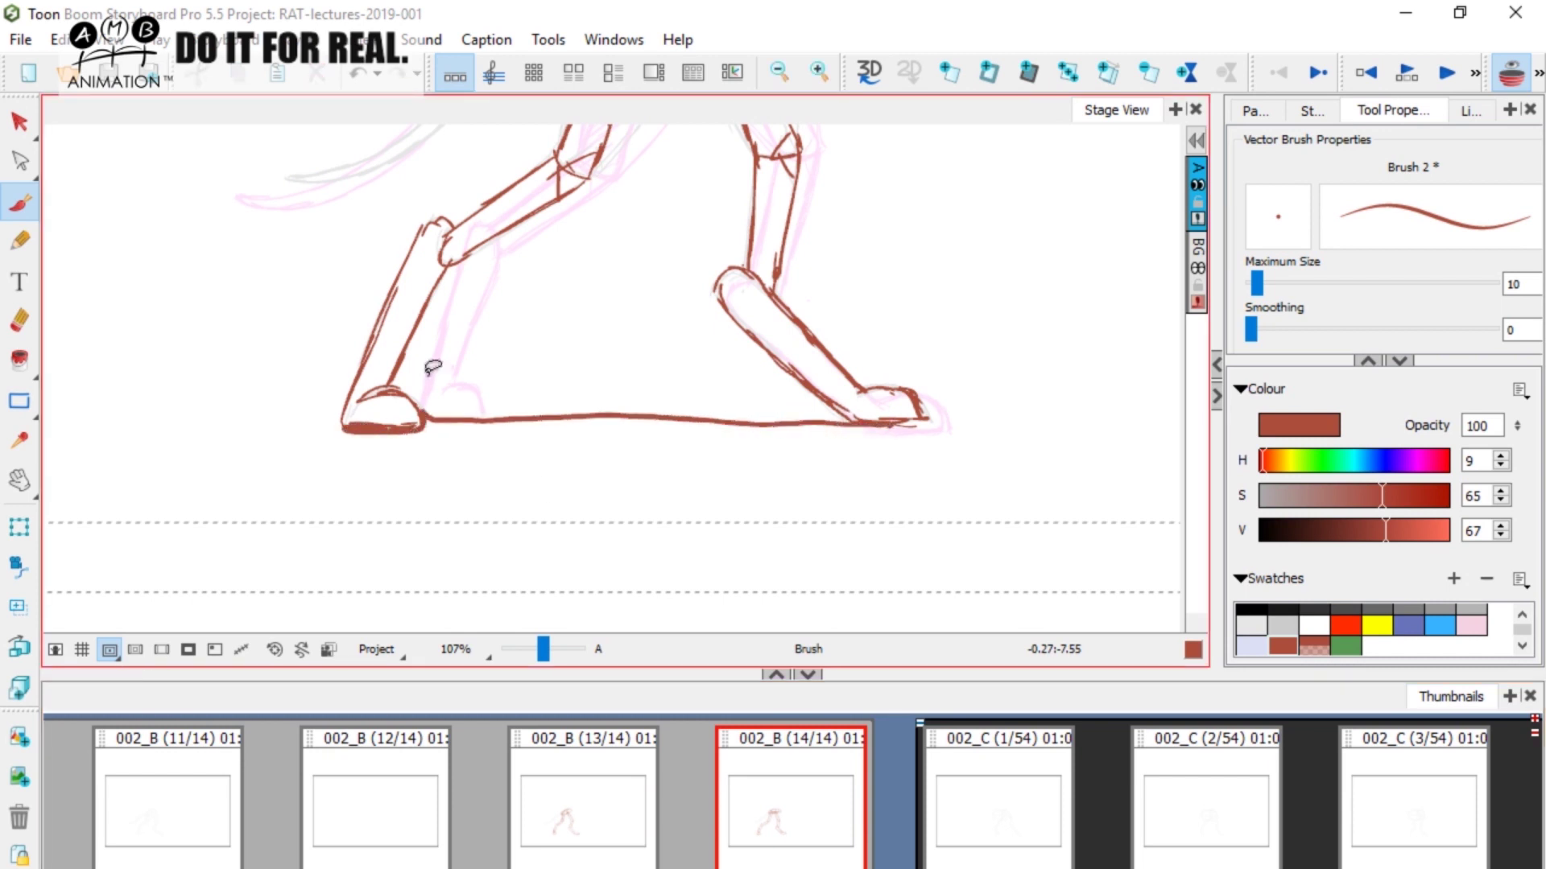
key(ctrl+z)
Hatch the leading leg's thigh with short parallel strokes on the stride drawing.
drag(571, 438, 567, 574)
drag(740, 248, 683, 386)
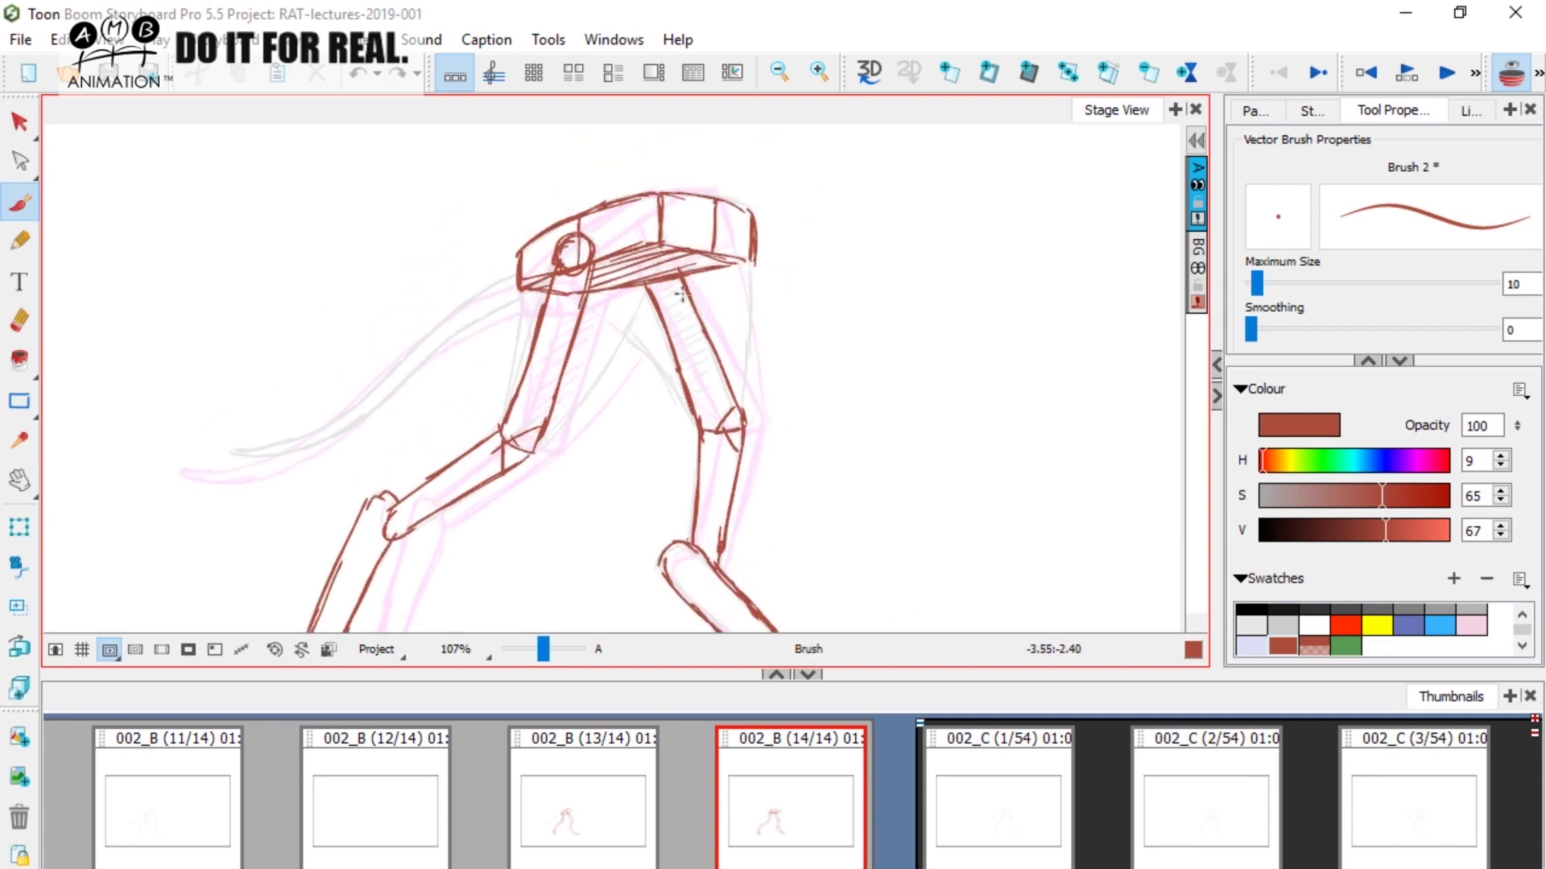
mouse_move(683, 283)
mouse_down()
mouse_move(670, 330)
mouse_move(707, 318)
mouse_move(679, 363)
mouse_up()
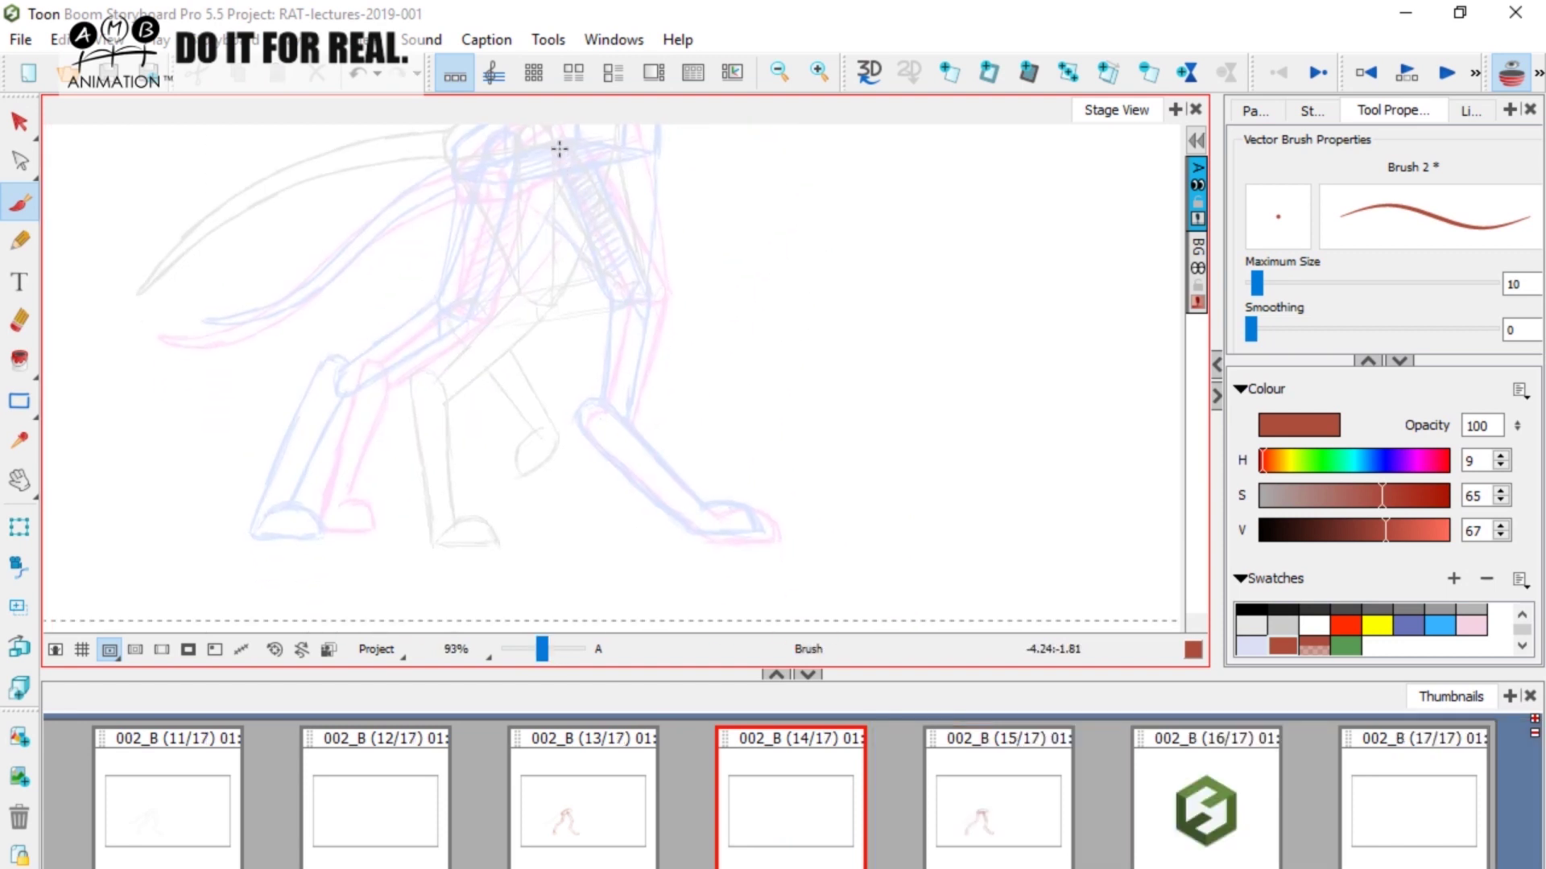
On panel 002_B (14/17), draw guide lines from the hips to both feet, a centre line, and a marked baseline between the feet.
mouse_move(559, 148)
mouse_down()
mouse_move(718, 519)
mouse_move(533, 132)
mouse_move(495, 536)
mouse_move(511, 131)
mouse_move(264, 528)
mouse_up()
drag(615, 484, 603, 449)
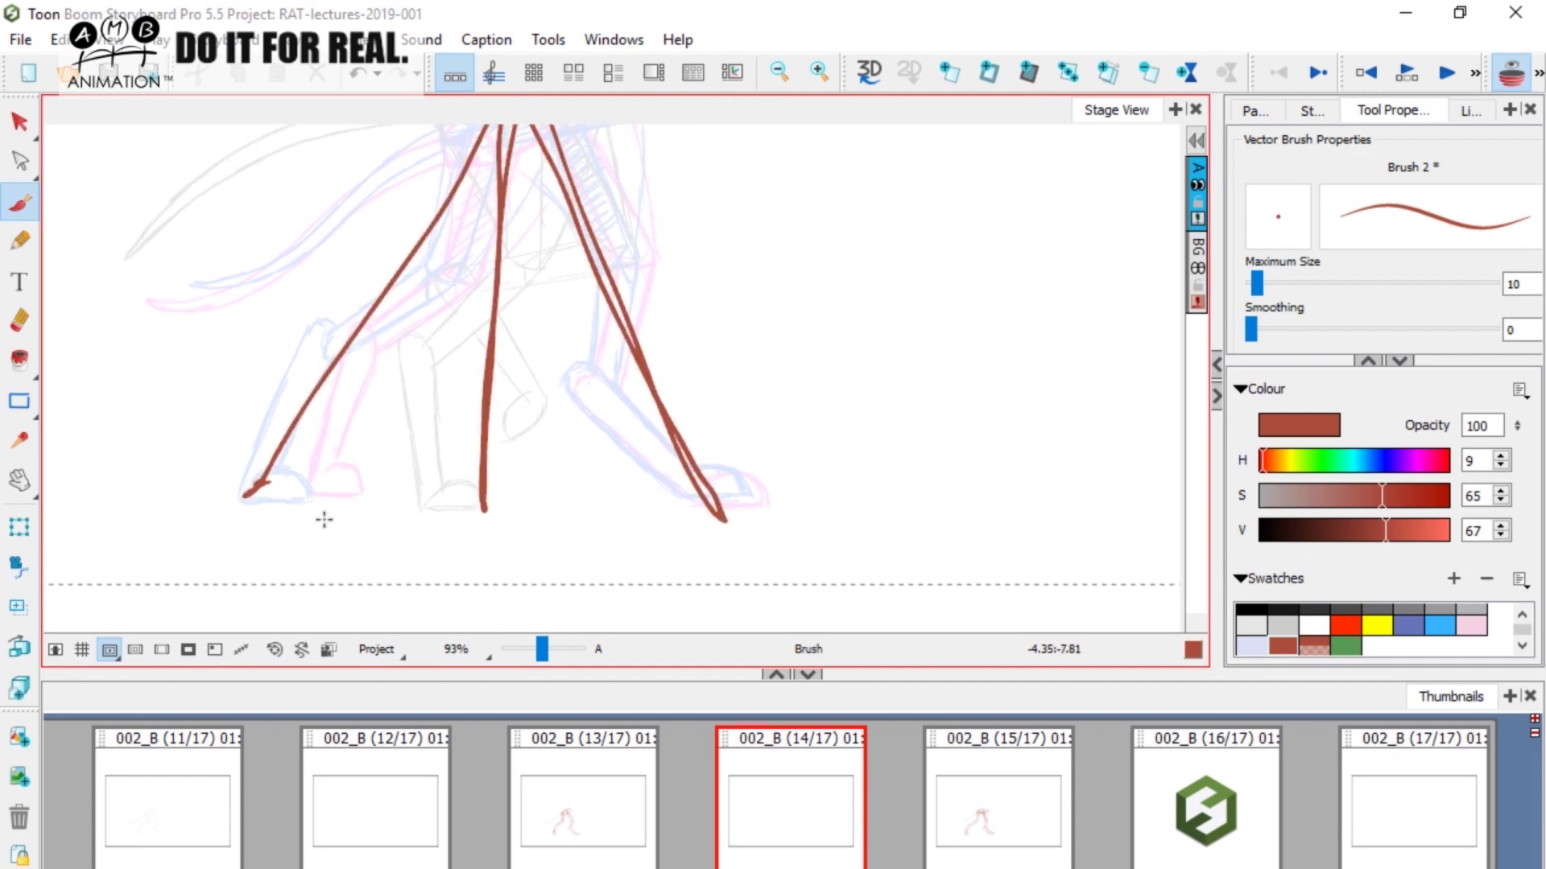
mouse_move(259, 499)
mouse_down()
mouse_move(627, 508)
mouse_move(470, 522)
mouse_move(479, 497)
mouse_move(470, 512)
mouse_move(292, 500)
mouse_move(254, 491)
mouse_up()
drag(257, 432, 242, 507)
mouse_move(700, 523)
mouse_down()
mouse_move(664, 592)
mouse_move(688, 605)
mouse_up()
drag(694, 497, 711, 511)
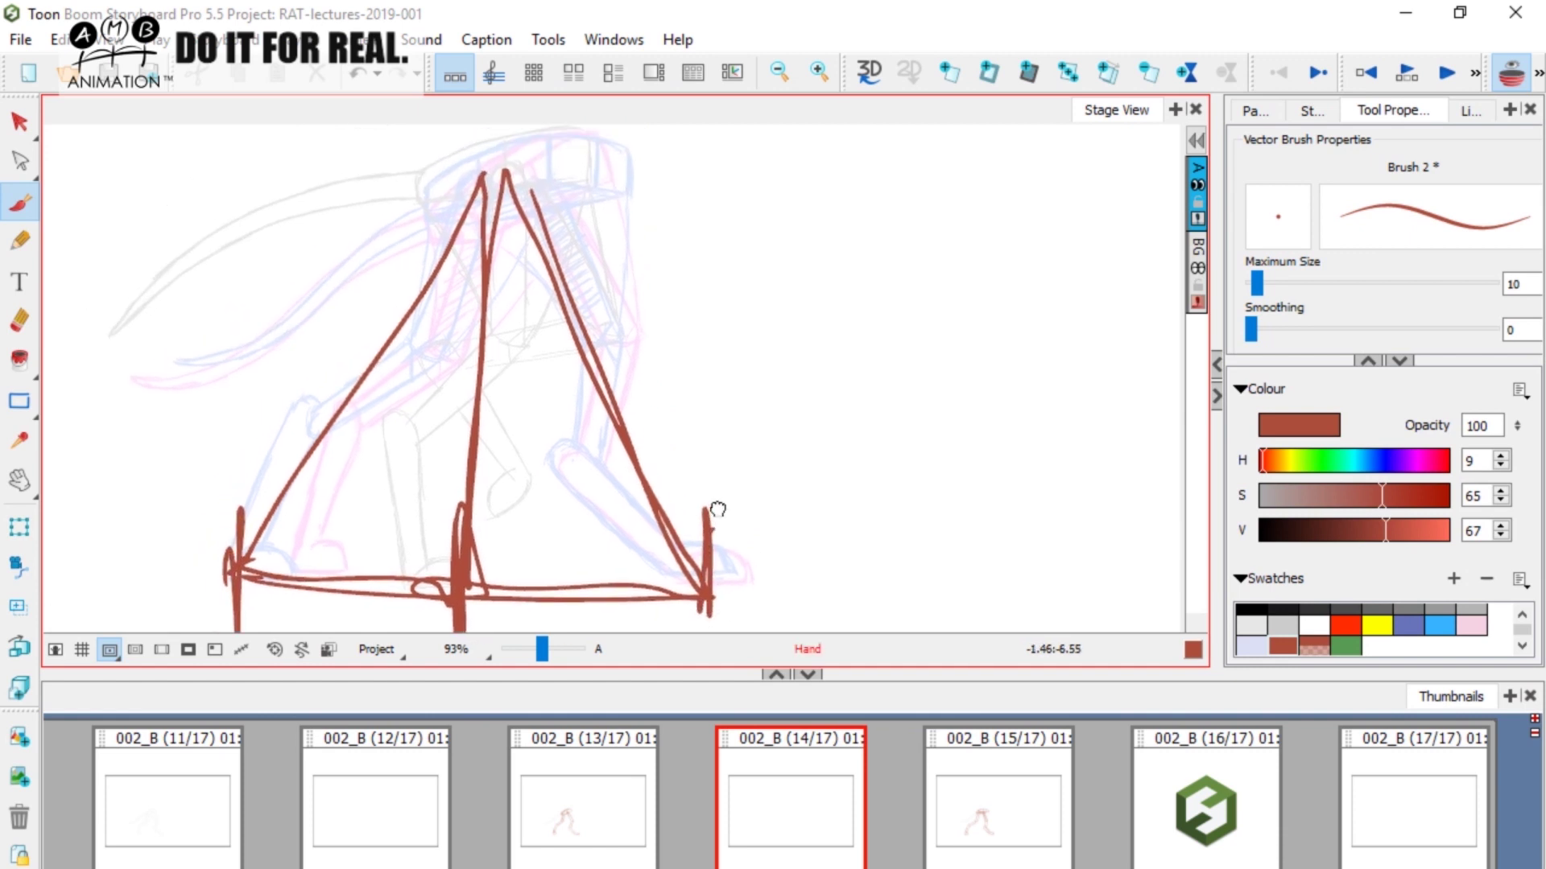
Select the guide lines on panel 002_B (14/17) and delete them.
click(18, 122)
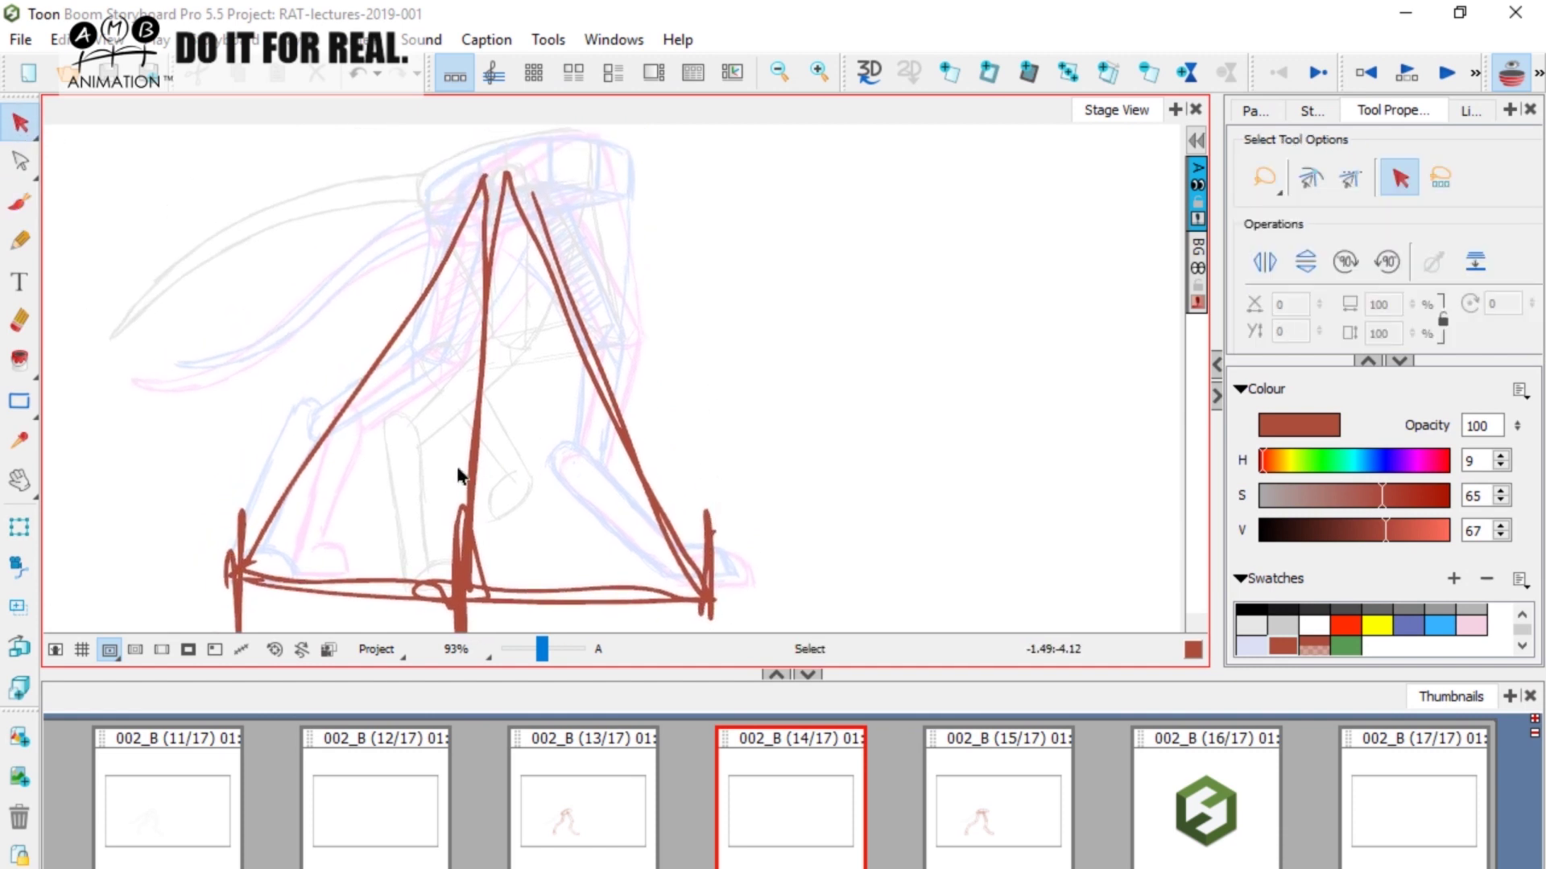
click(469, 475)
key(Delete)
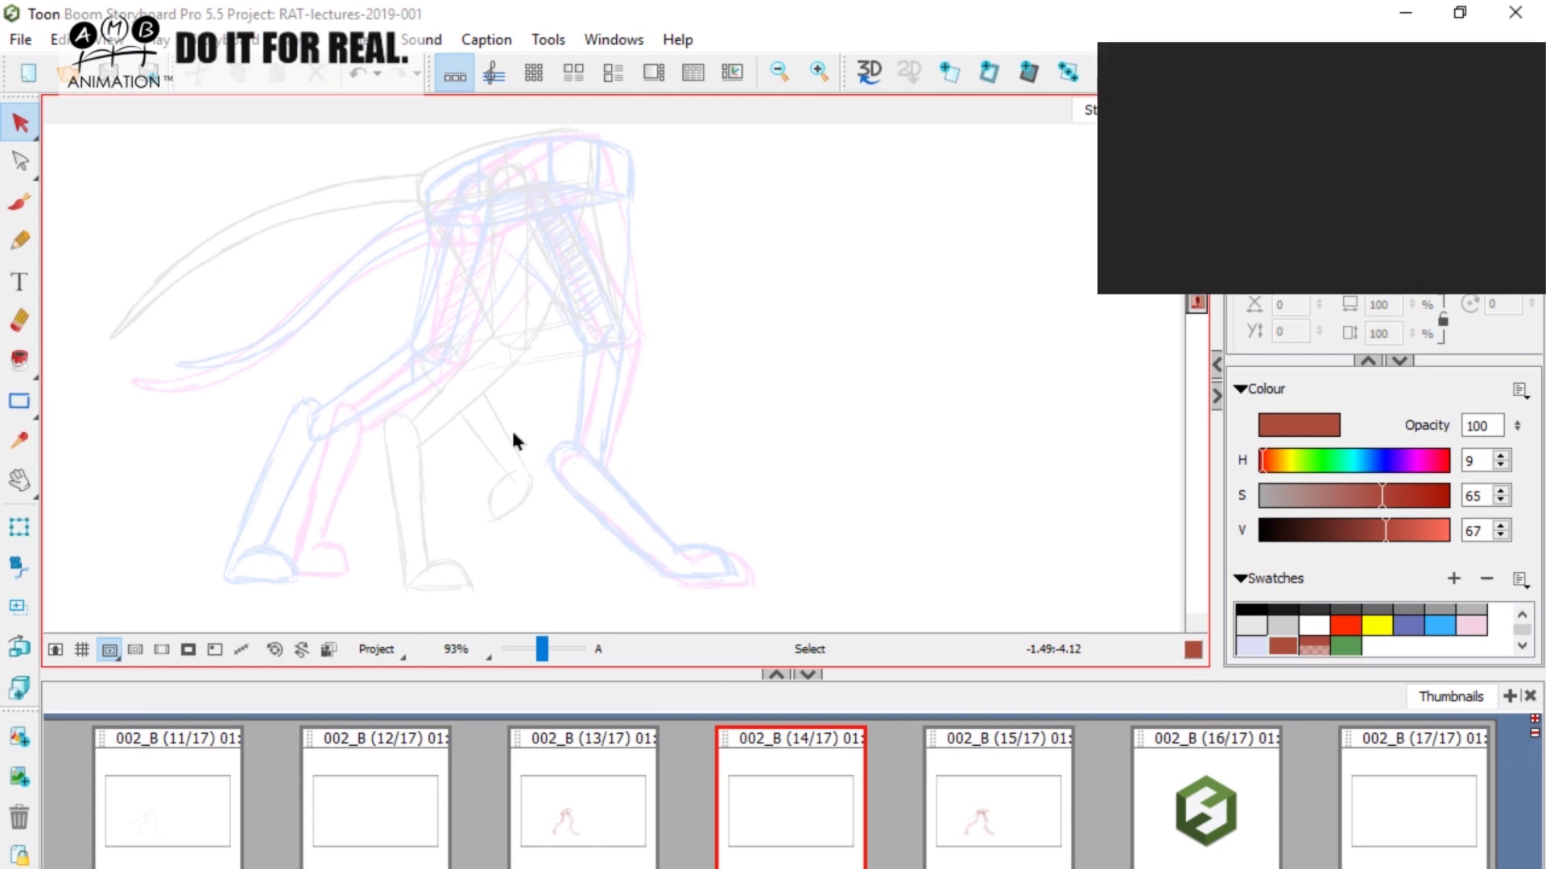
Outline the pelvis box in red over the faint sketch on panel 002_B (14/17) and add a vertical dividing line.
click(19, 202)
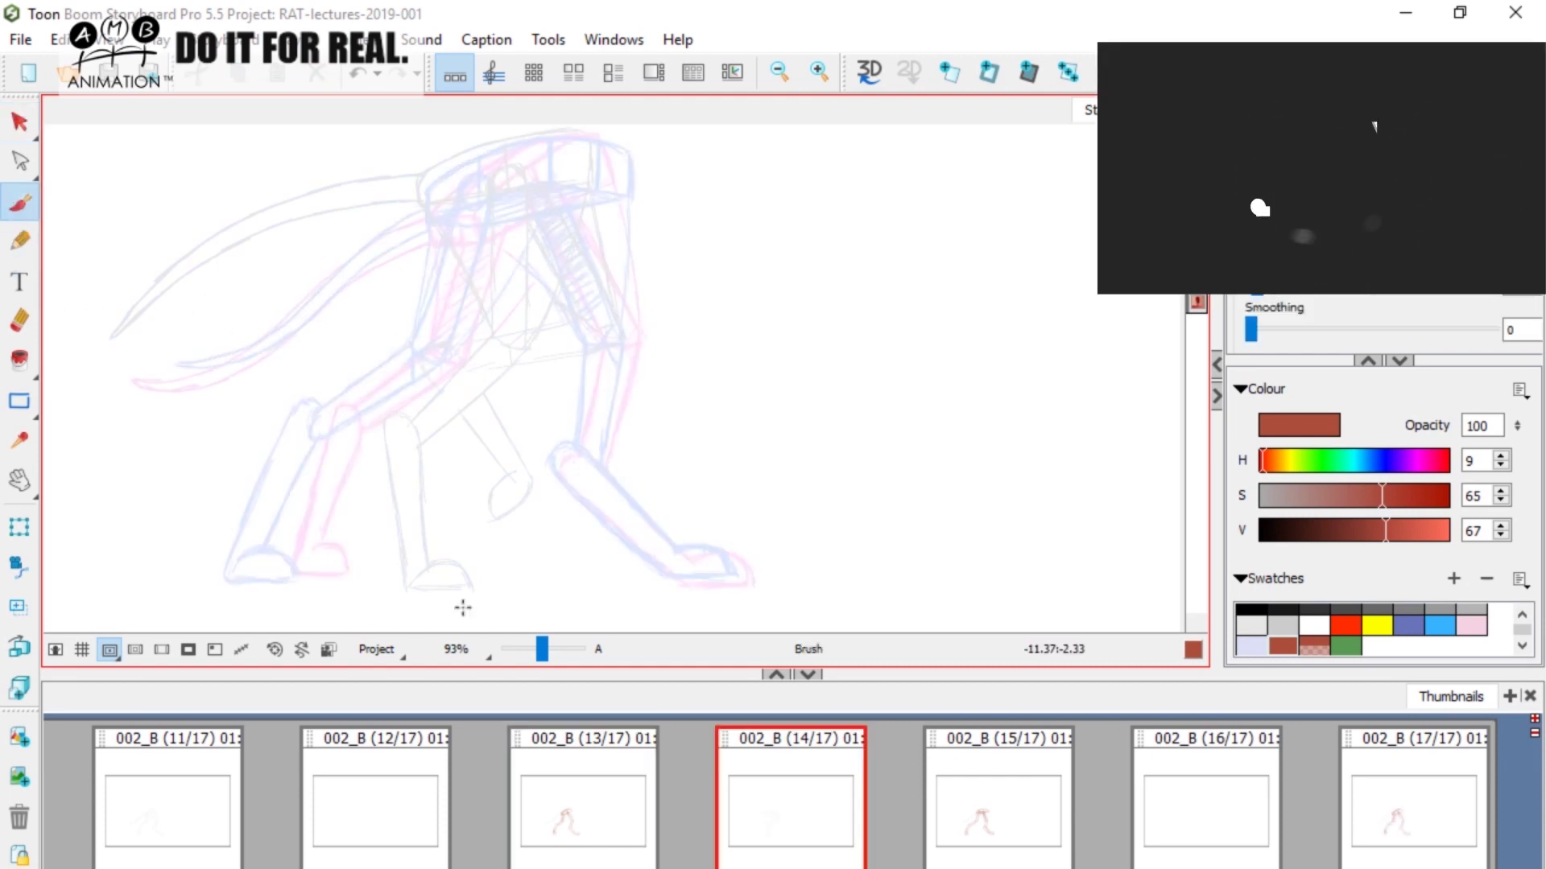
drag(542, 649, 545, 648)
scroll(518, 431, up, 2)
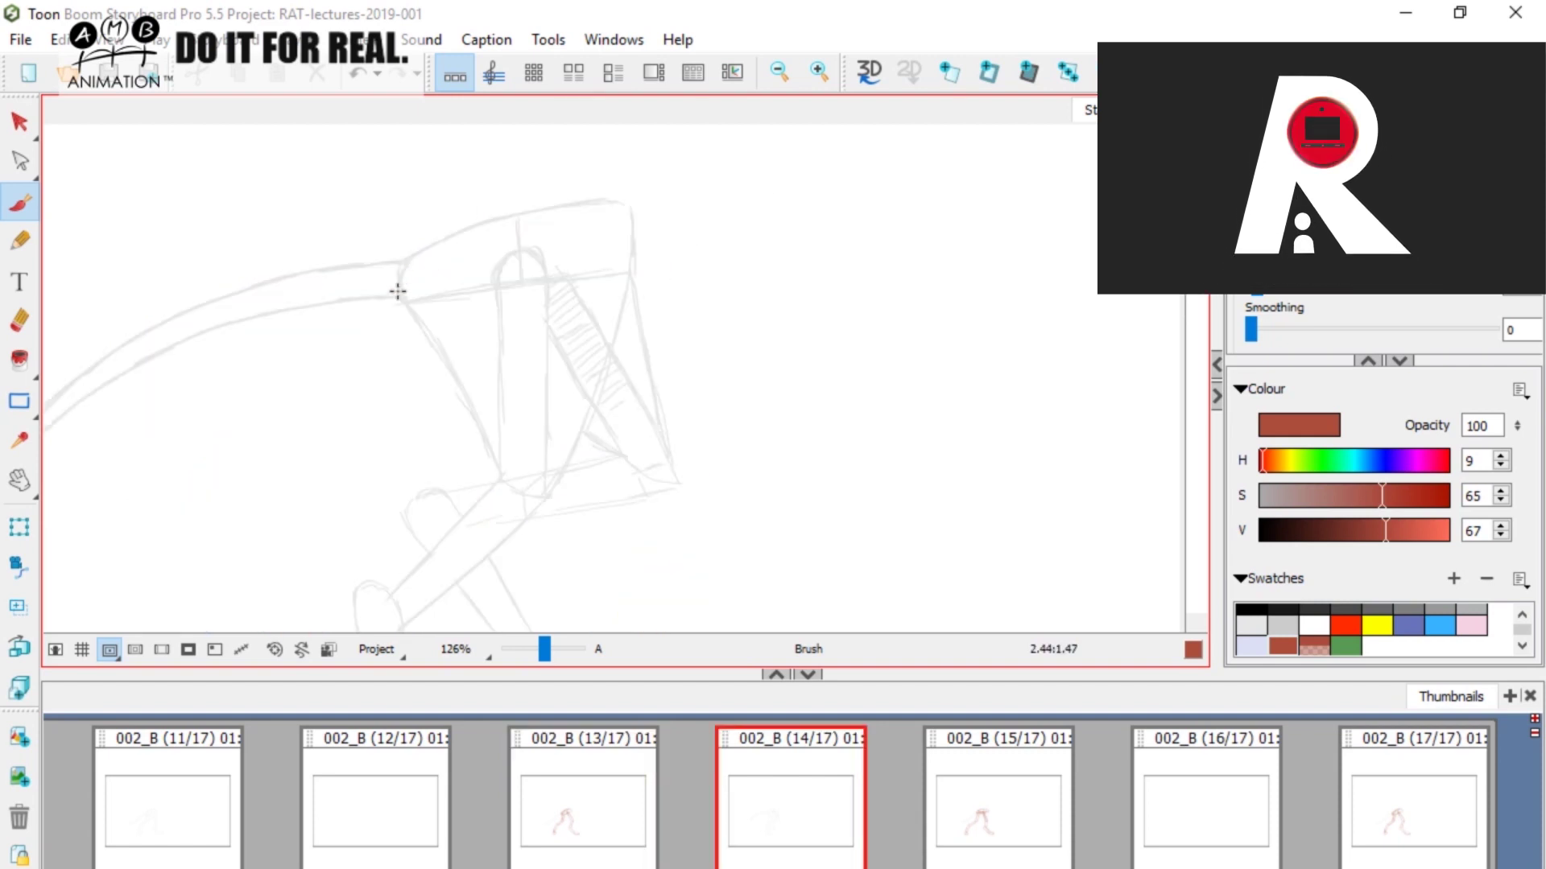
mouse_move(404, 259)
mouse_down()
mouse_move(409, 302)
mouse_move(487, 230)
mouse_move(583, 210)
mouse_up()
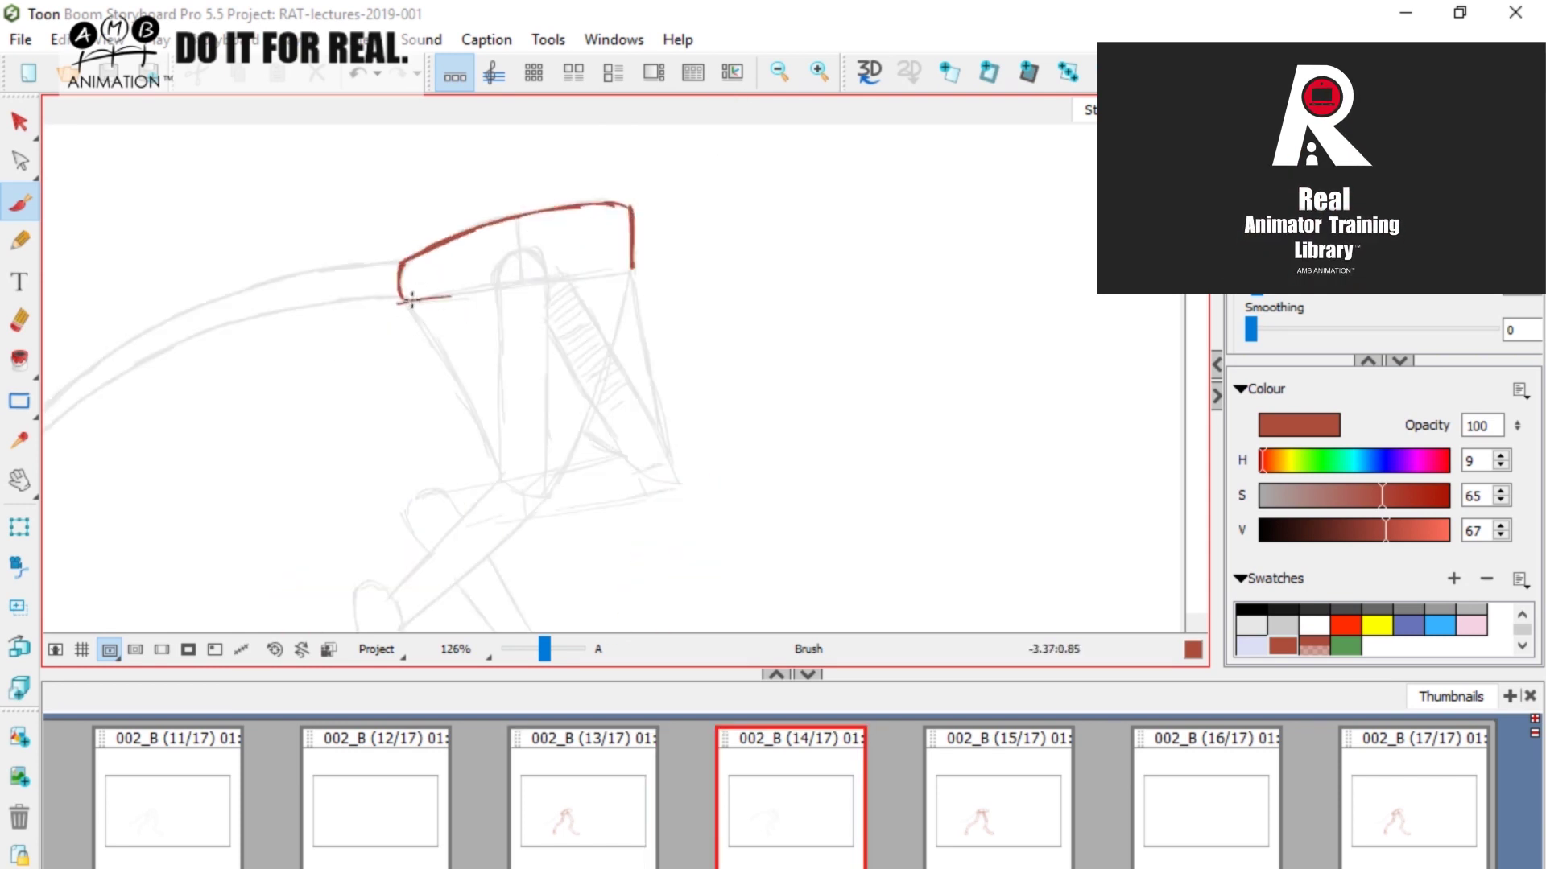
drag(411, 299, 628, 274)
drag(521, 213, 522, 282)
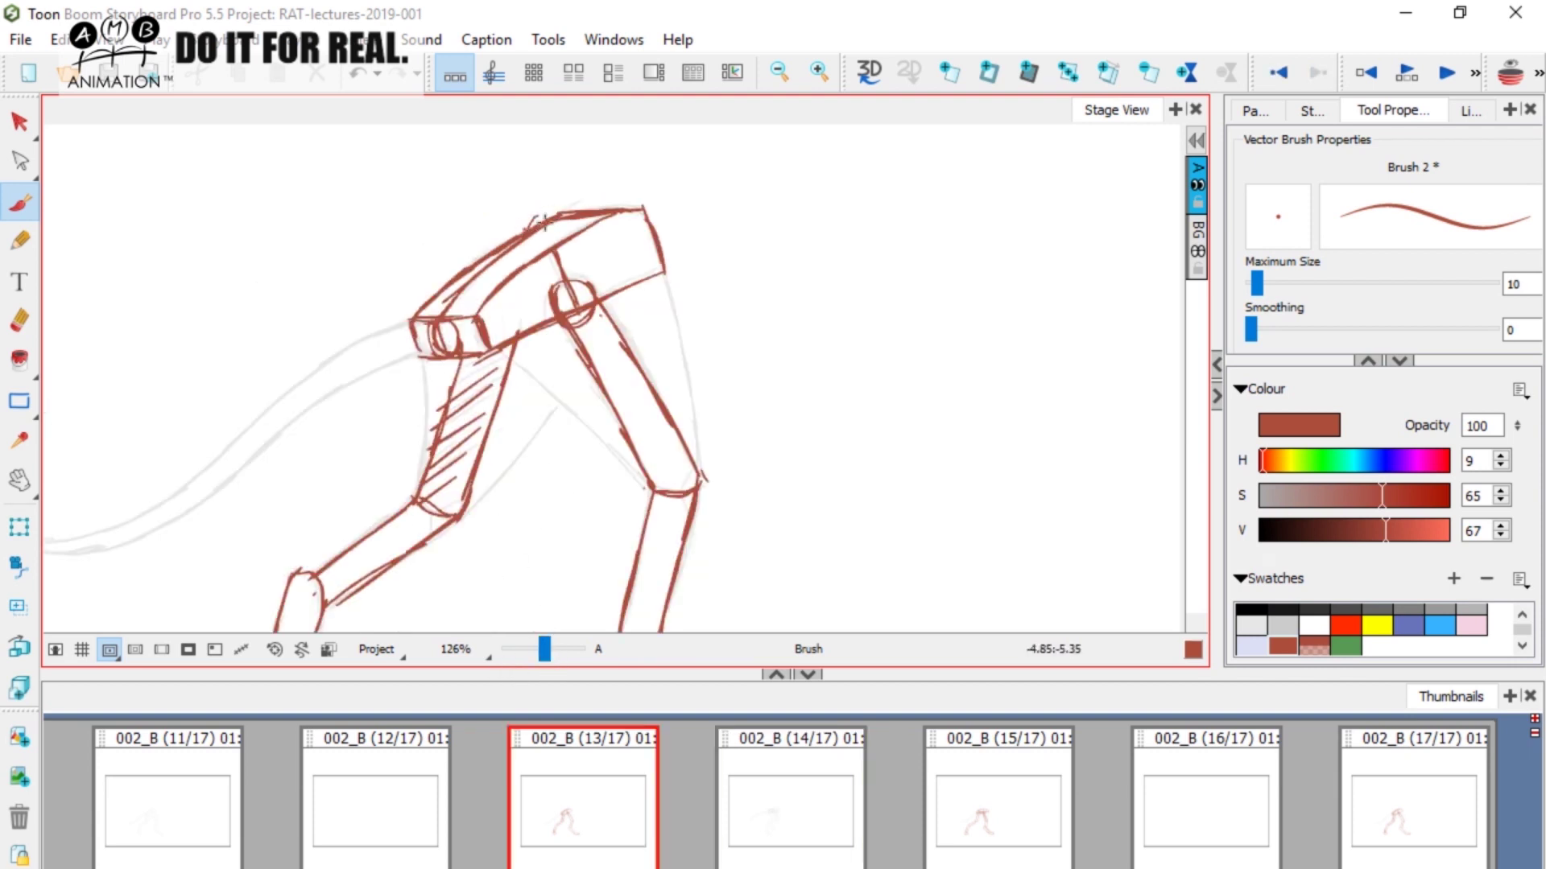
mouse_move(544, 224)
mouse_down()
mouse_move(425, 311)
mouse_move(464, 309)
mouse_move(485, 336)
mouse_up()
key(ctrl+z)
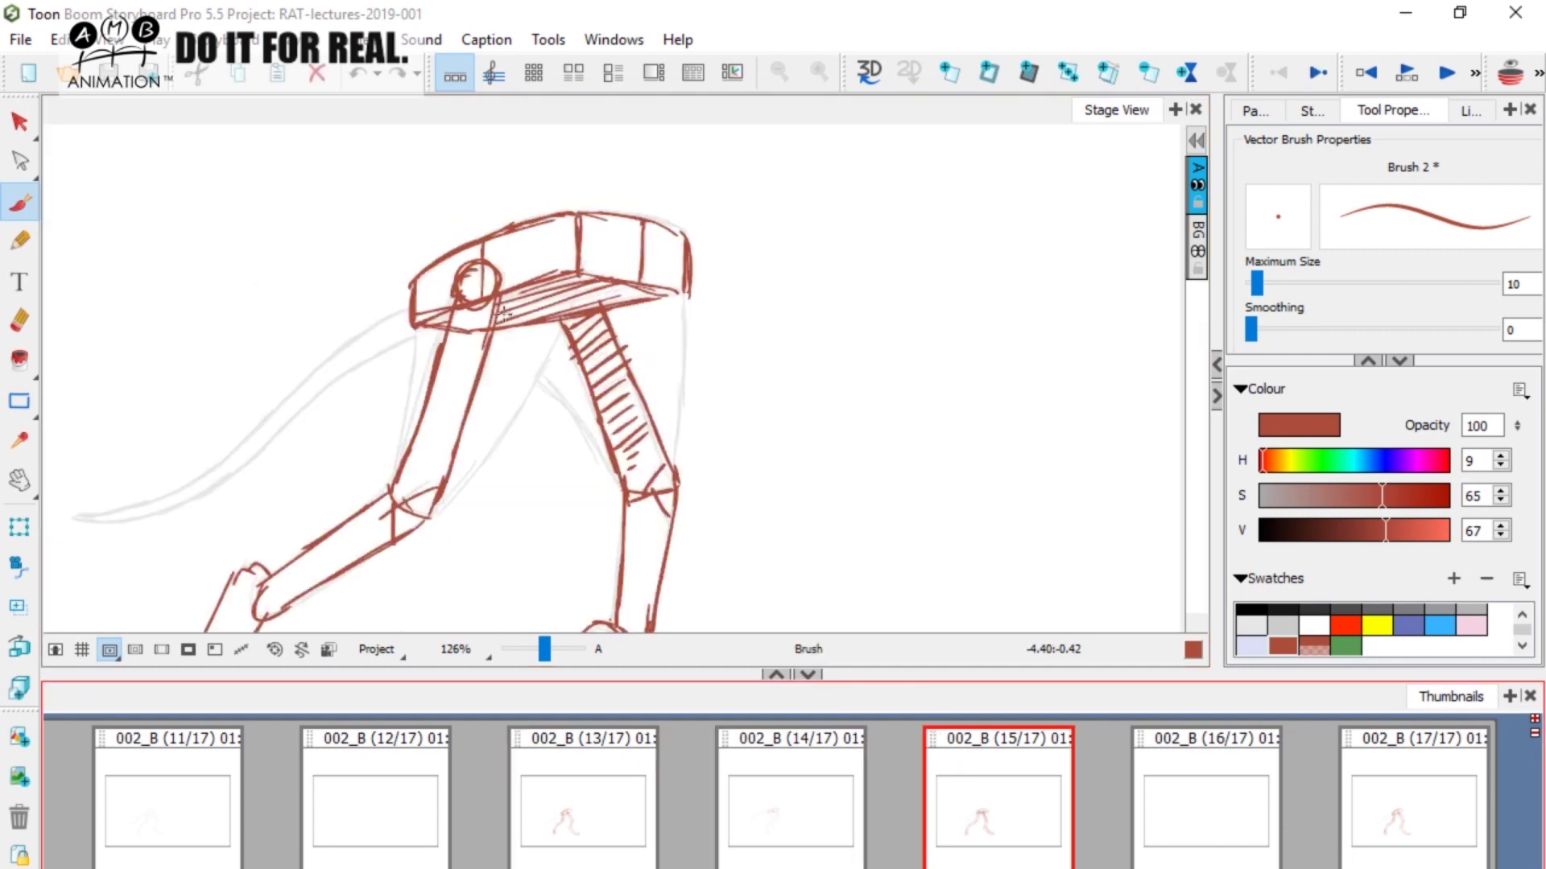
mouse_move(507, 316)
mouse_down()
mouse_move(659, 298)
mouse_move(596, 260)
mouse_move(600, 219)
mouse_up()
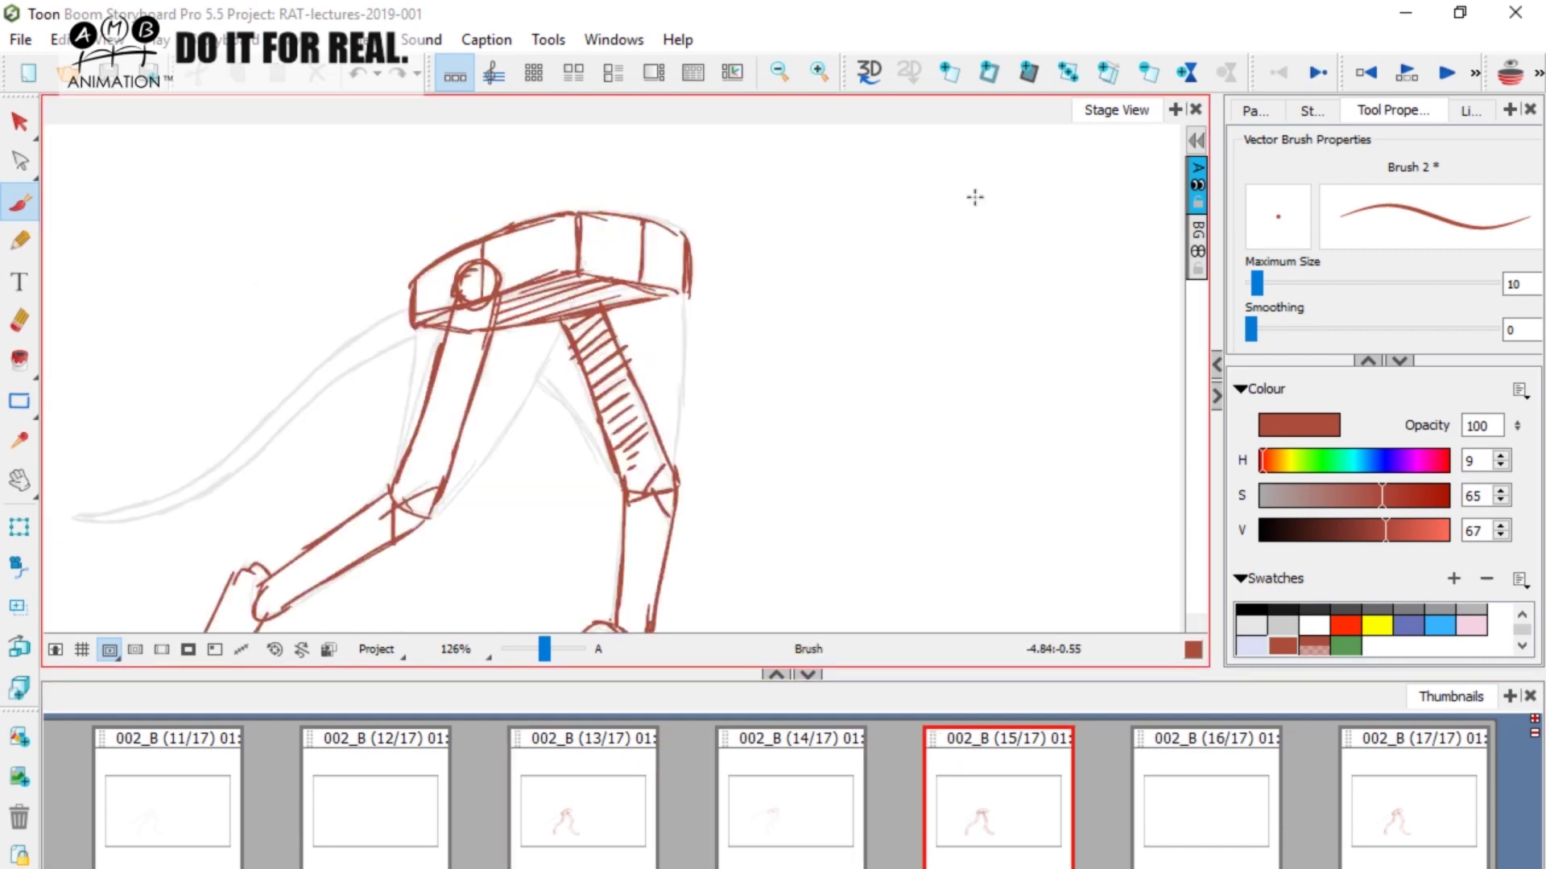
Compare the pelvis shape and angle across panels 002_B (13/17), (14/17) and (15/17).
click(761, 809)
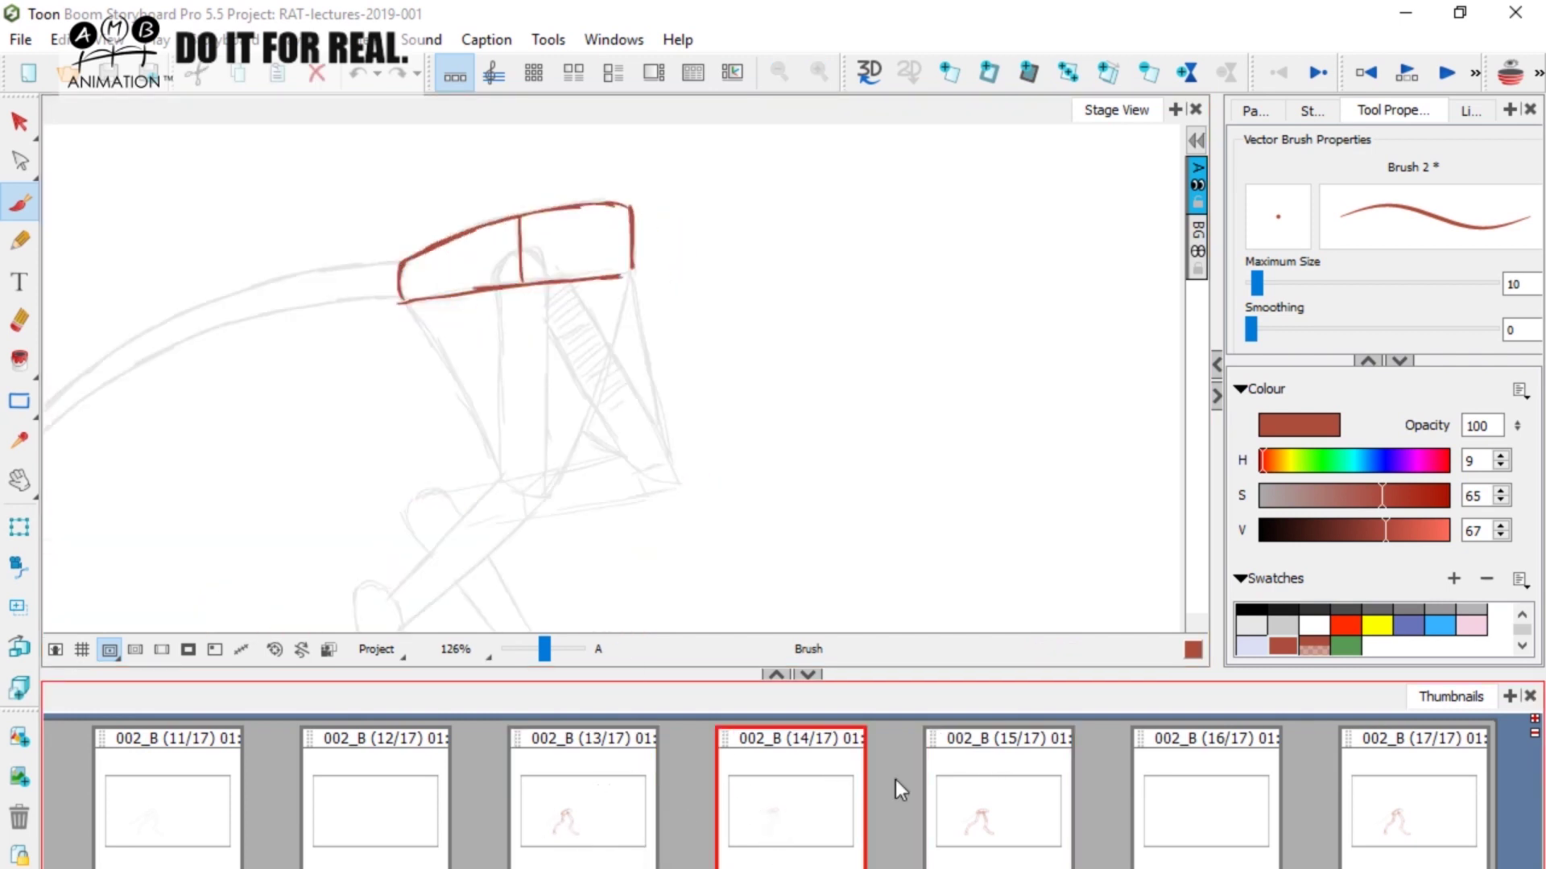
click(586, 808)
click(793, 801)
click(1011, 781)
click(636, 801)
click(792, 797)
click(966, 785)
click(793, 793)
click(612, 805)
Draw the hip joint circle at the lower end of the pelvis's dividing line on panel 002_B (14/17).
key(Right)
key(Right)
key(Left)
click(518, 282)
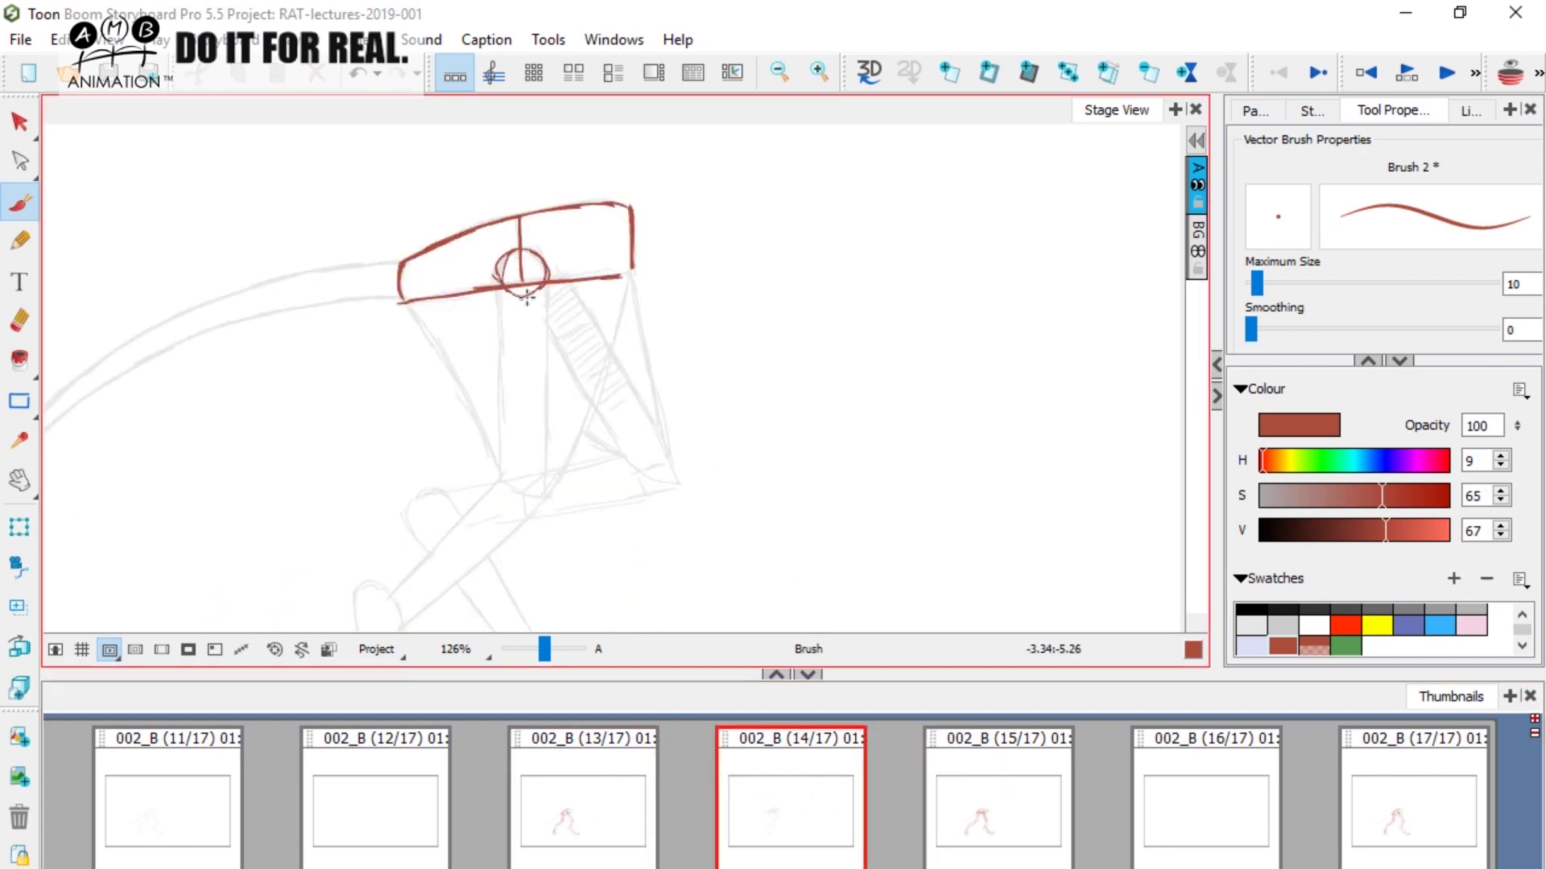
Compare the hip circle's placement on panel 002_B (14/17) with panels (13/17) and (15/17).
click(990, 800)
click(628, 801)
click(765, 818)
click(651, 794)
click(983, 783)
key(Left)
key(Left)
key(Right)
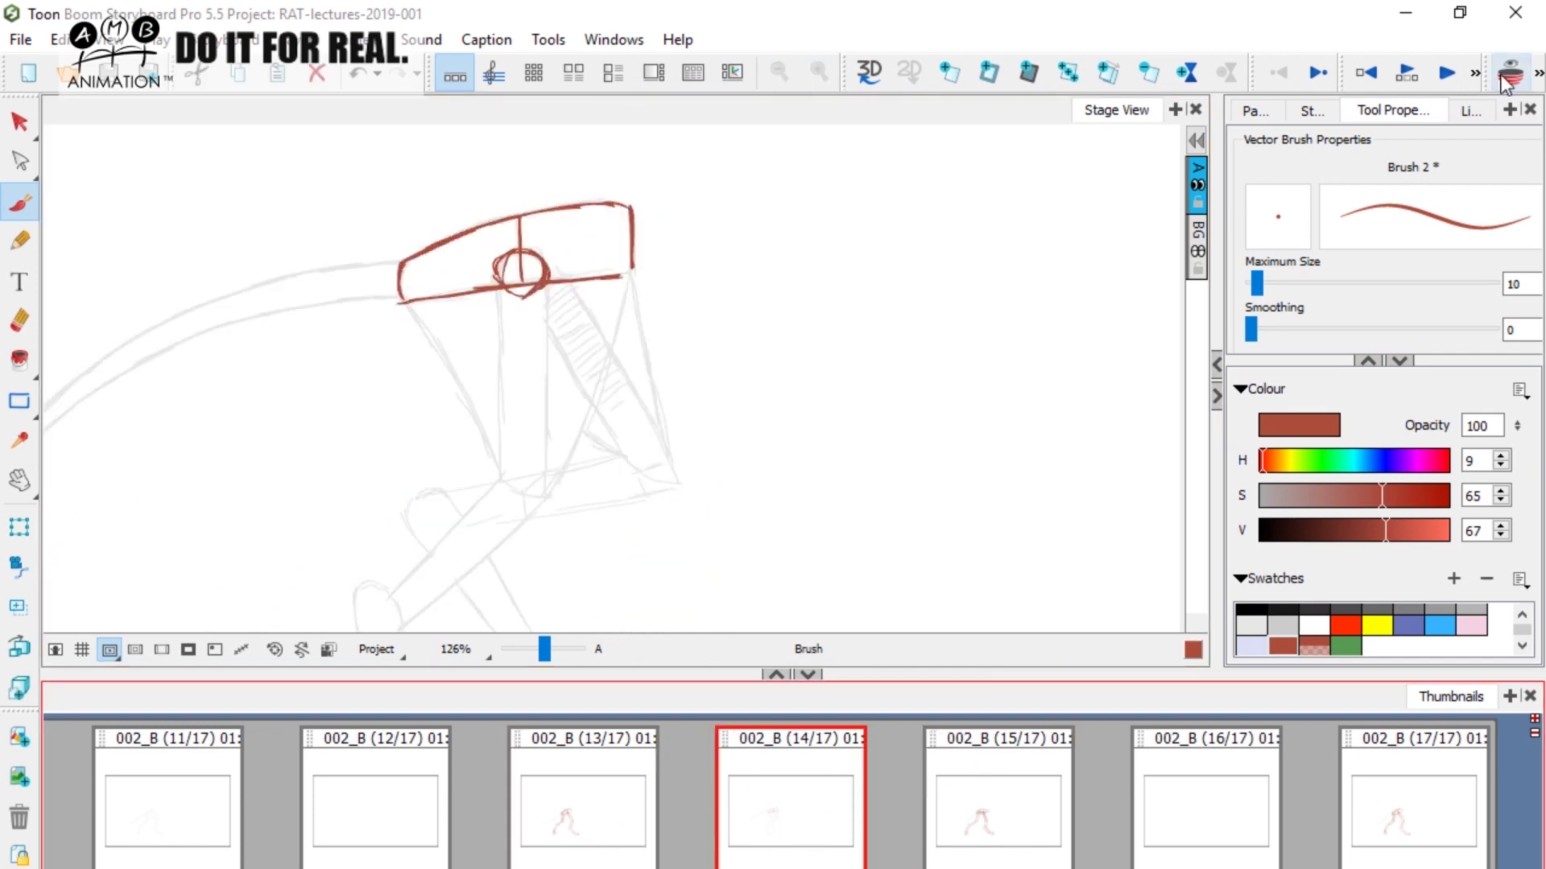
Turn on onion skin and check the new pelvis on panel 002_B (14/17) against the panels before and after it.
click(1511, 72)
key(Left)
key(Right)
key(Right)
key(Left)
key(Left)
key(Right)
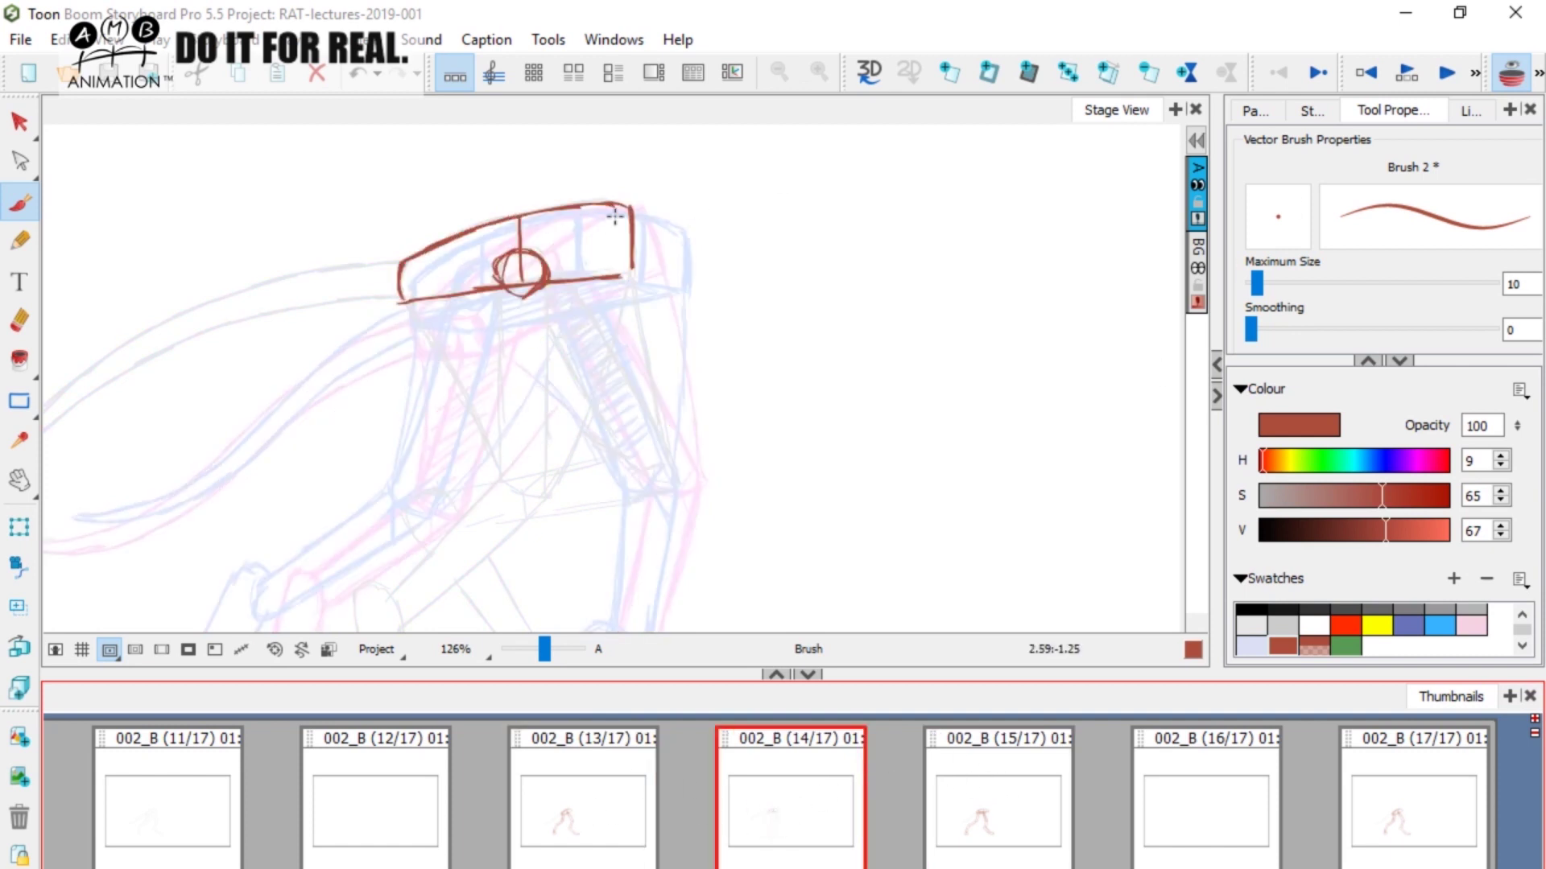
mouse_move(656, 265)
mouse_down()
mouse_move(666, 196)
mouse_move(655, 212)
mouse_up()
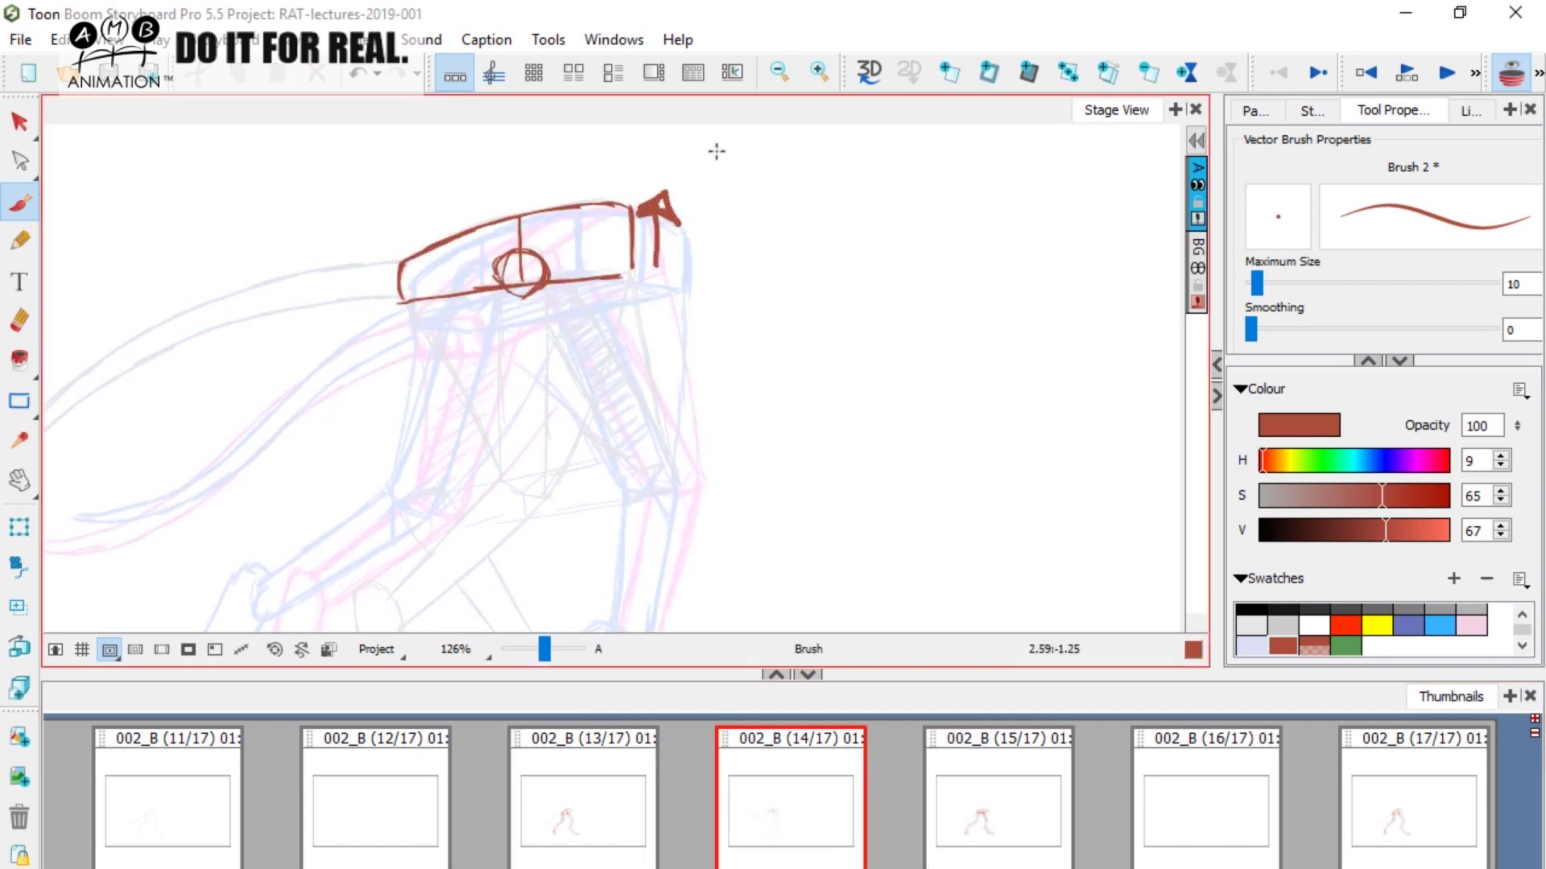
key(ctrl+z)
key(ctrl+z)
key(ctrl+z)
click(1510, 72)
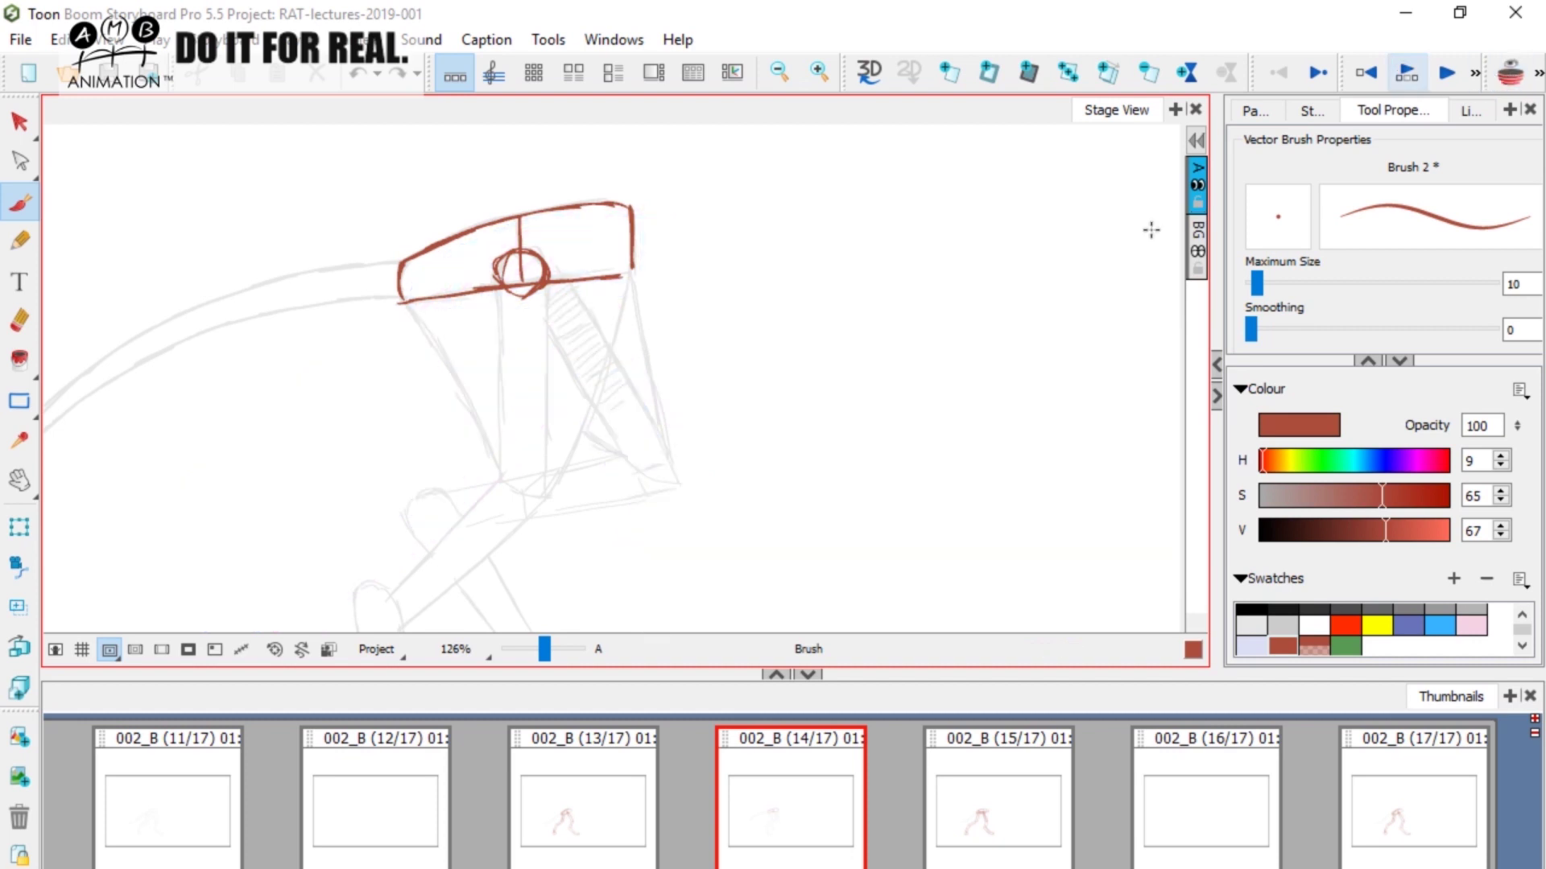
mouse_move(457, 357)
mouse_down()
mouse_move(428, 307)
mouse_move(409, 338)
mouse_up()
key(ctrl+z)
key(ctrl+z)
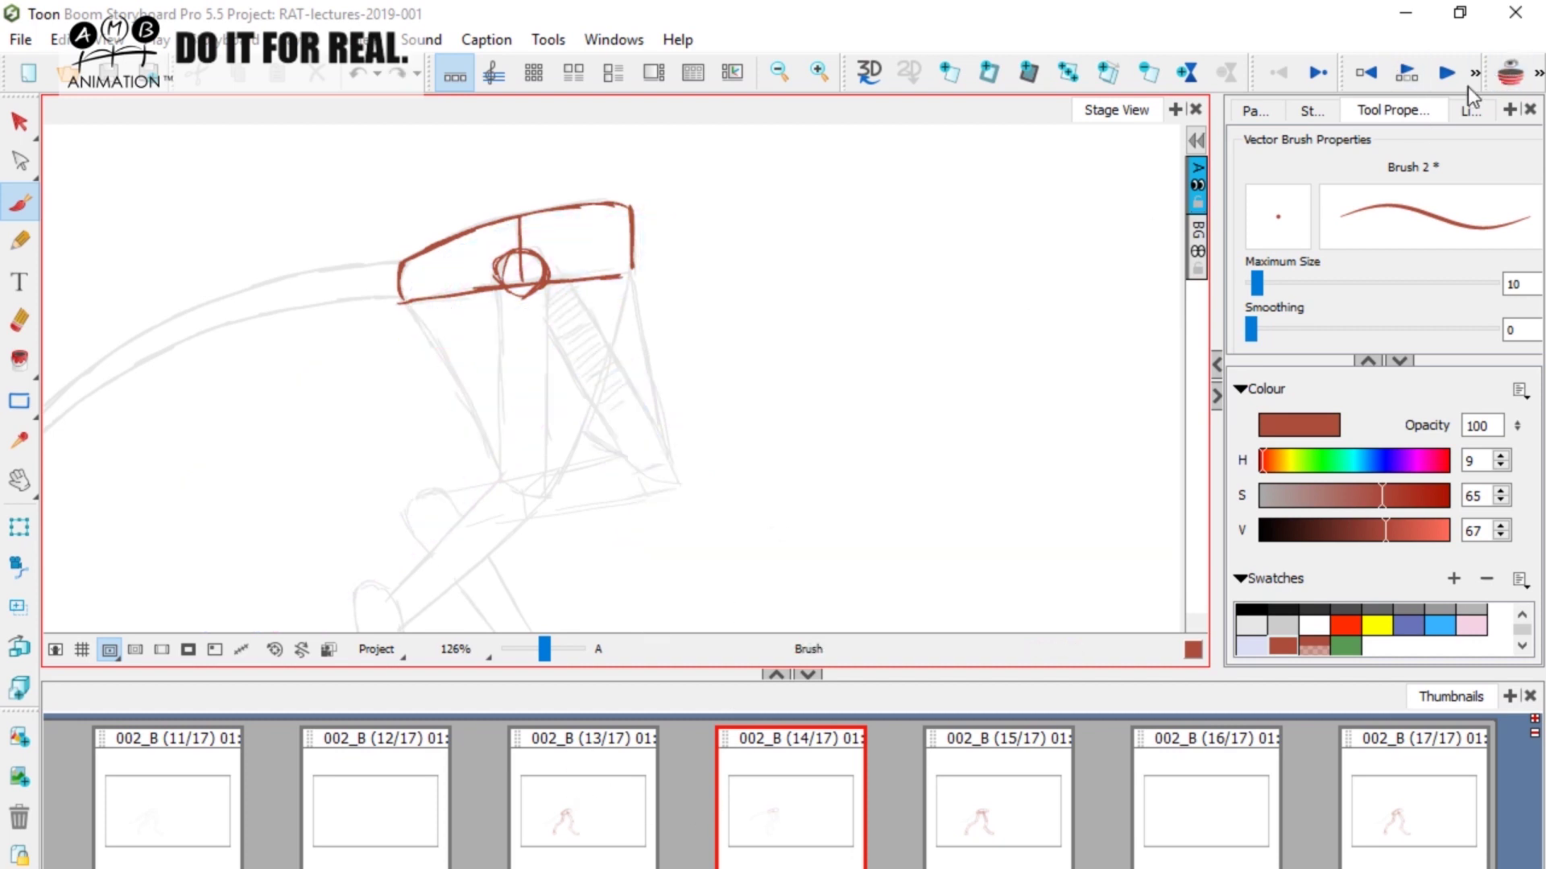
Check the pelvis on panel 002_B (14/17) with onion skin, and compare it against panels (13/17) and (15/17) without it.
click(1510, 72)
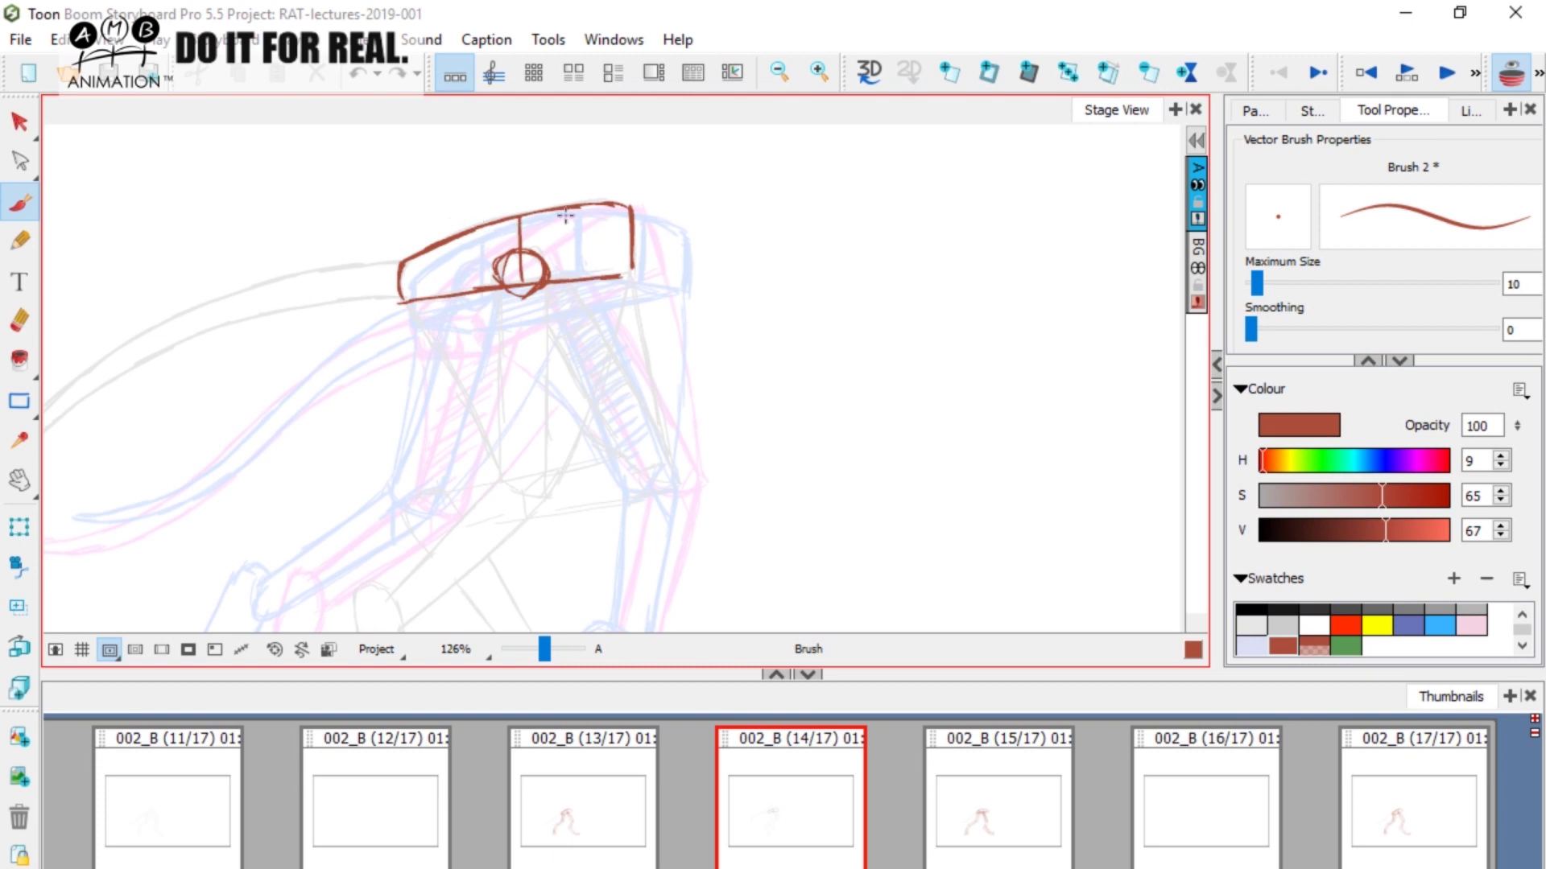
click(1510, 73)
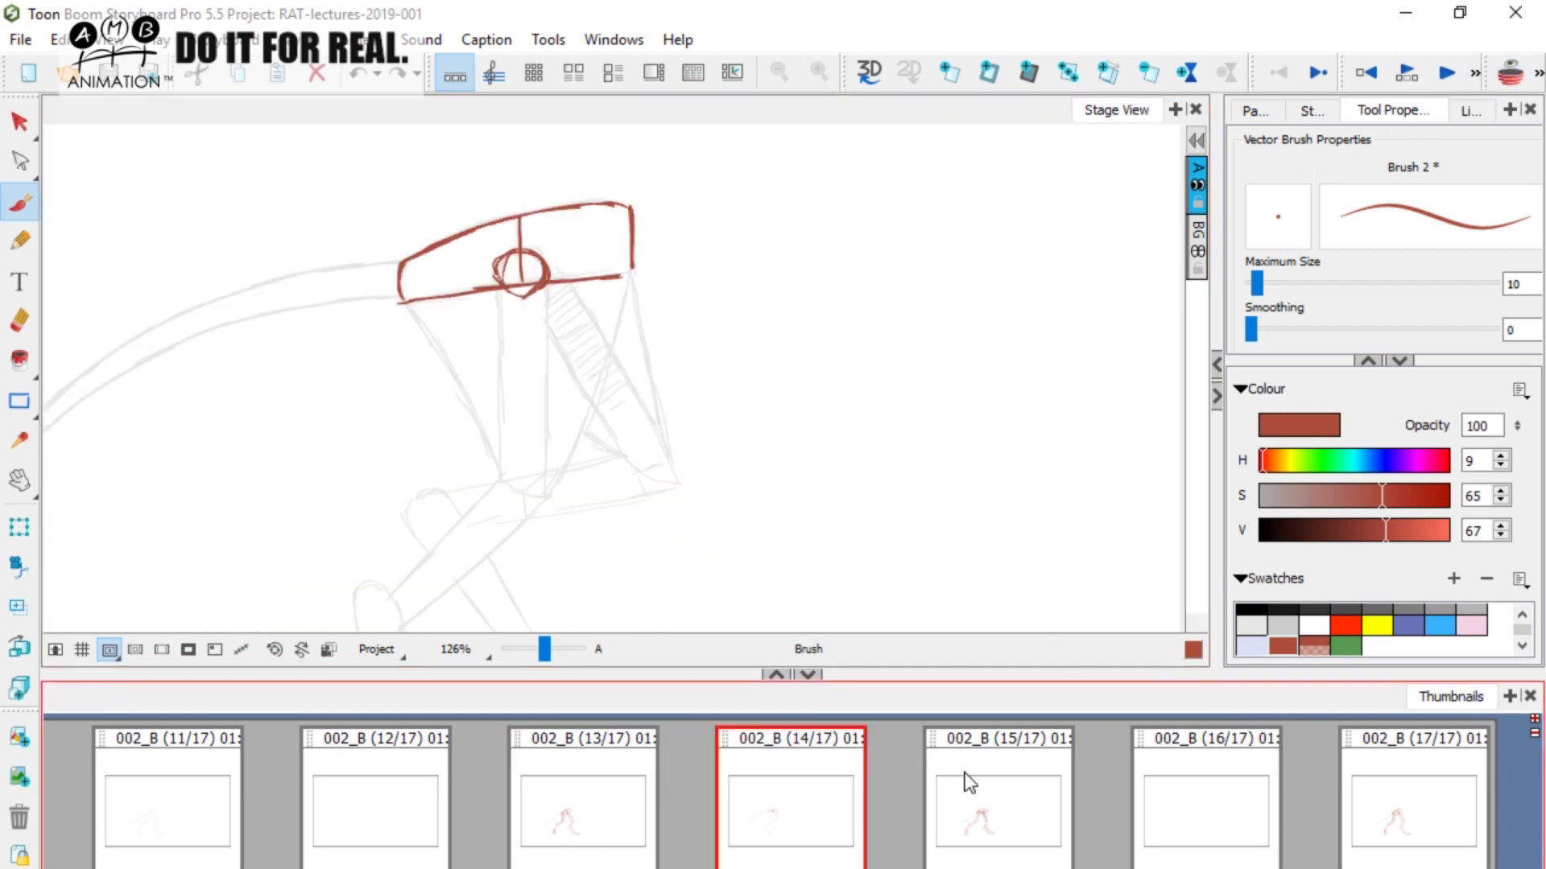
click(588, 818)
click(956, 775)
click(790, 797)
click(587, 812)
click(790, 811)
click(966, 801)
click(588, 801)
click(793, 777)
Draw a red spacing chart beneath the feet on panel 002_B (14/18), a horizontal line with four vertical ticks.
drag(802, 453, 800, 314)
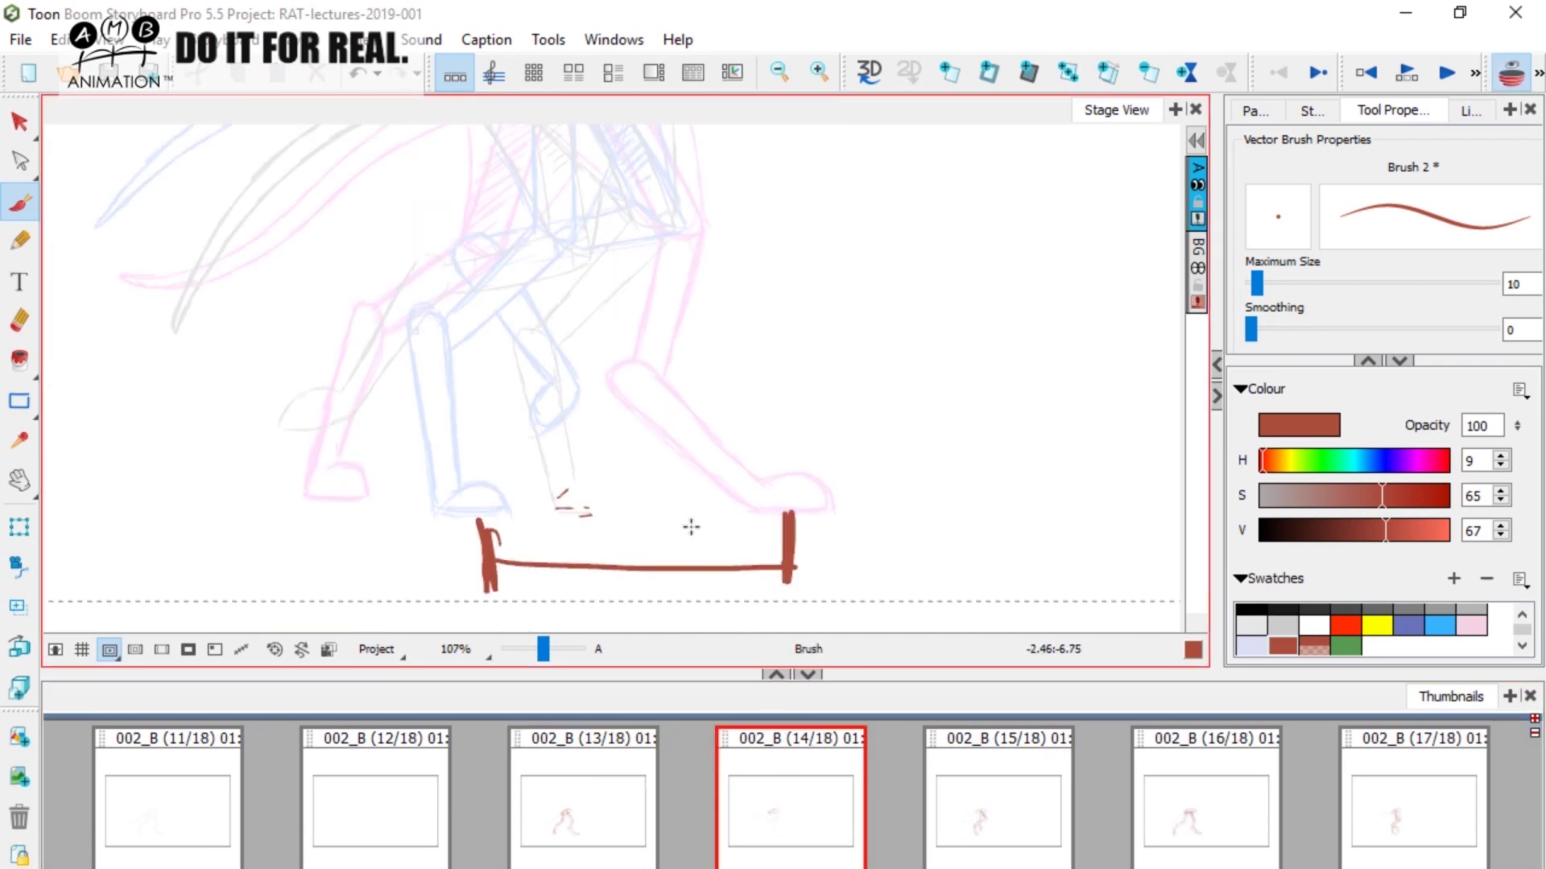
drag(690, 528, 693, 558)
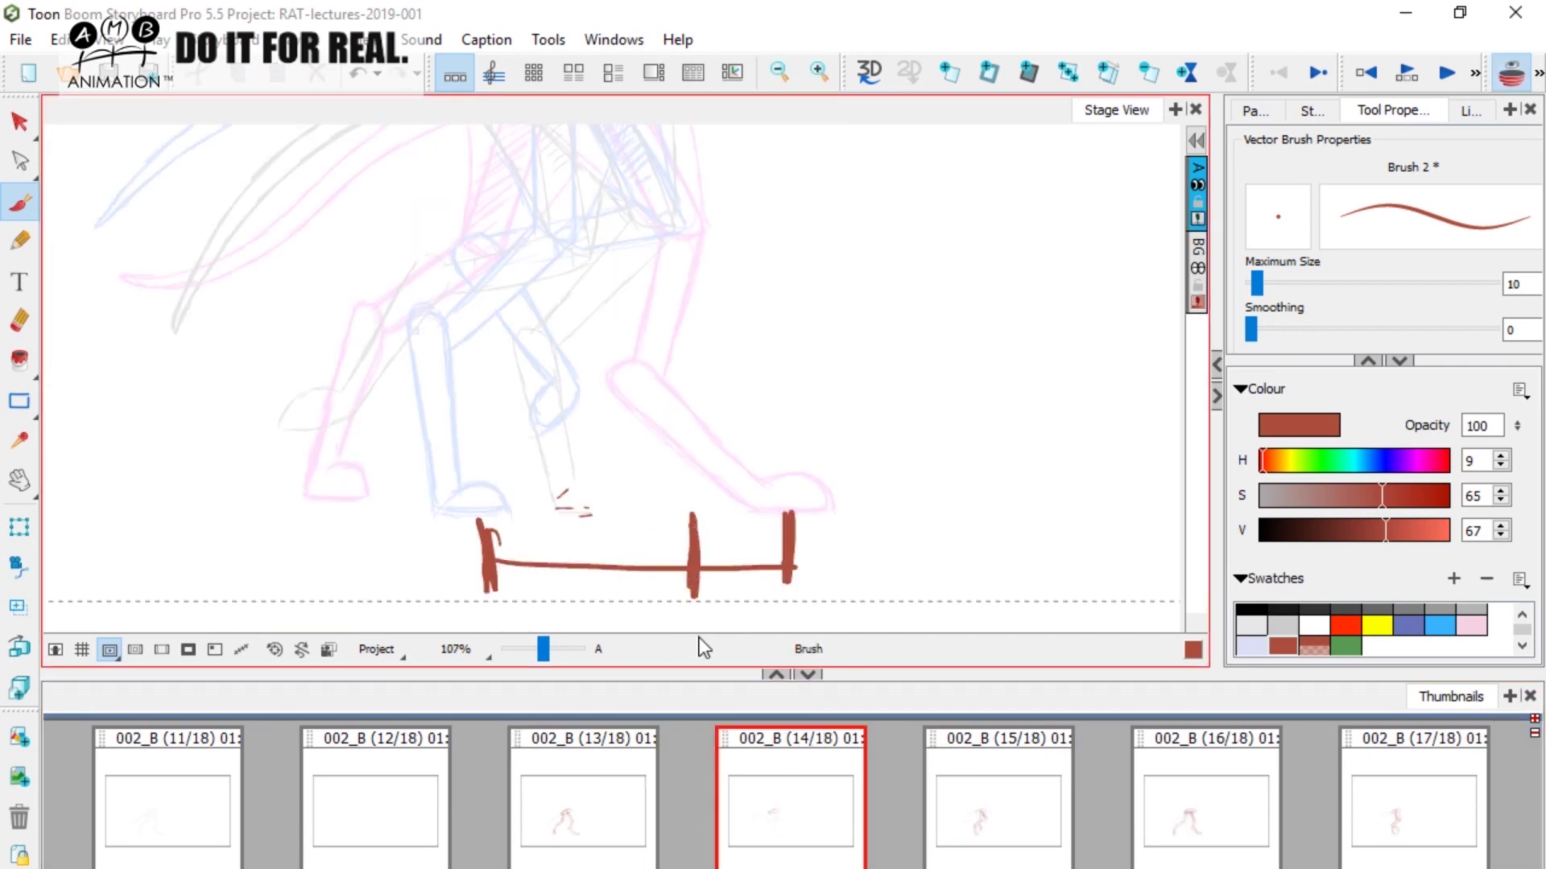
drag(706, 620, 726, 558)
drag(595, 471, 597, 546)
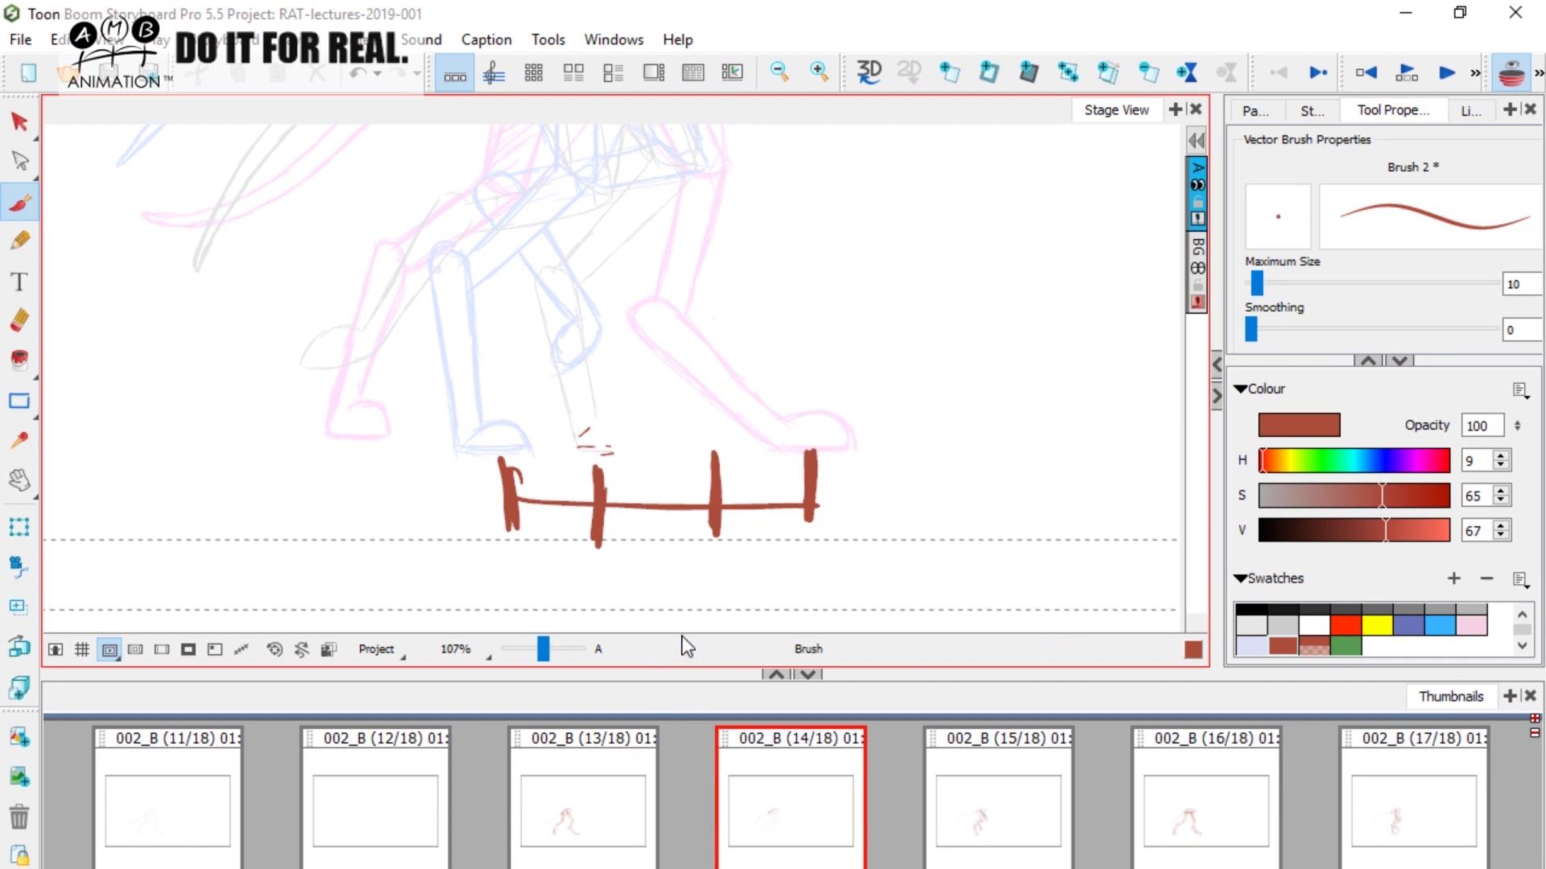
drag(502, 466, 506, 535)
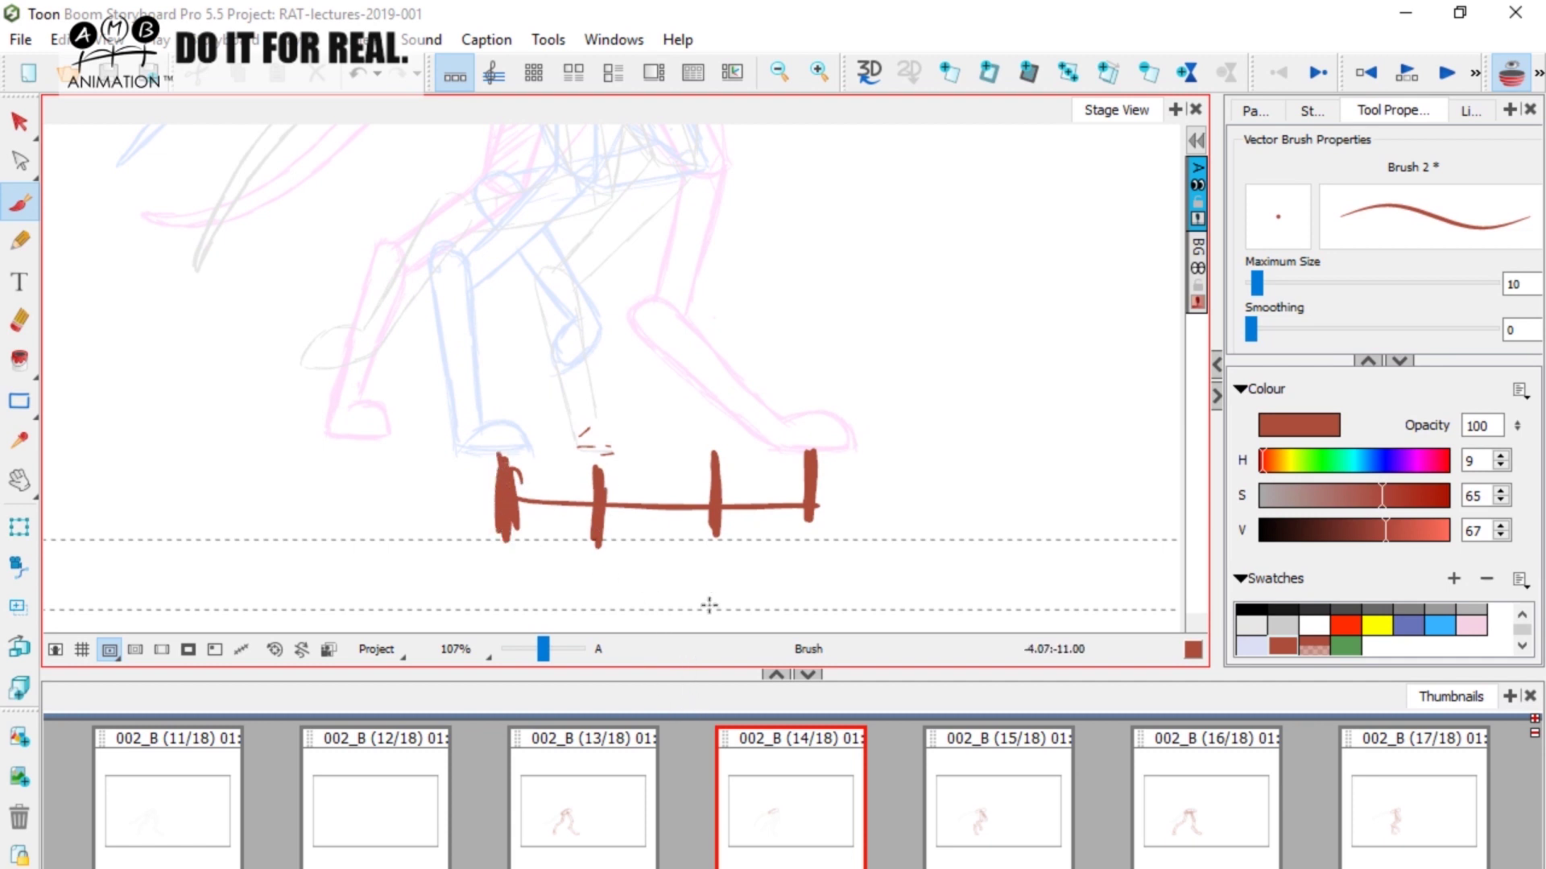
mouse_move(799, 461)
mouse_down()
mouse_move(801, 544)
mouse_move(726, 563)
mouse_move(818, 421)
mouse_move(778, 404)
mouse_move(792, 466)
mouse_up()
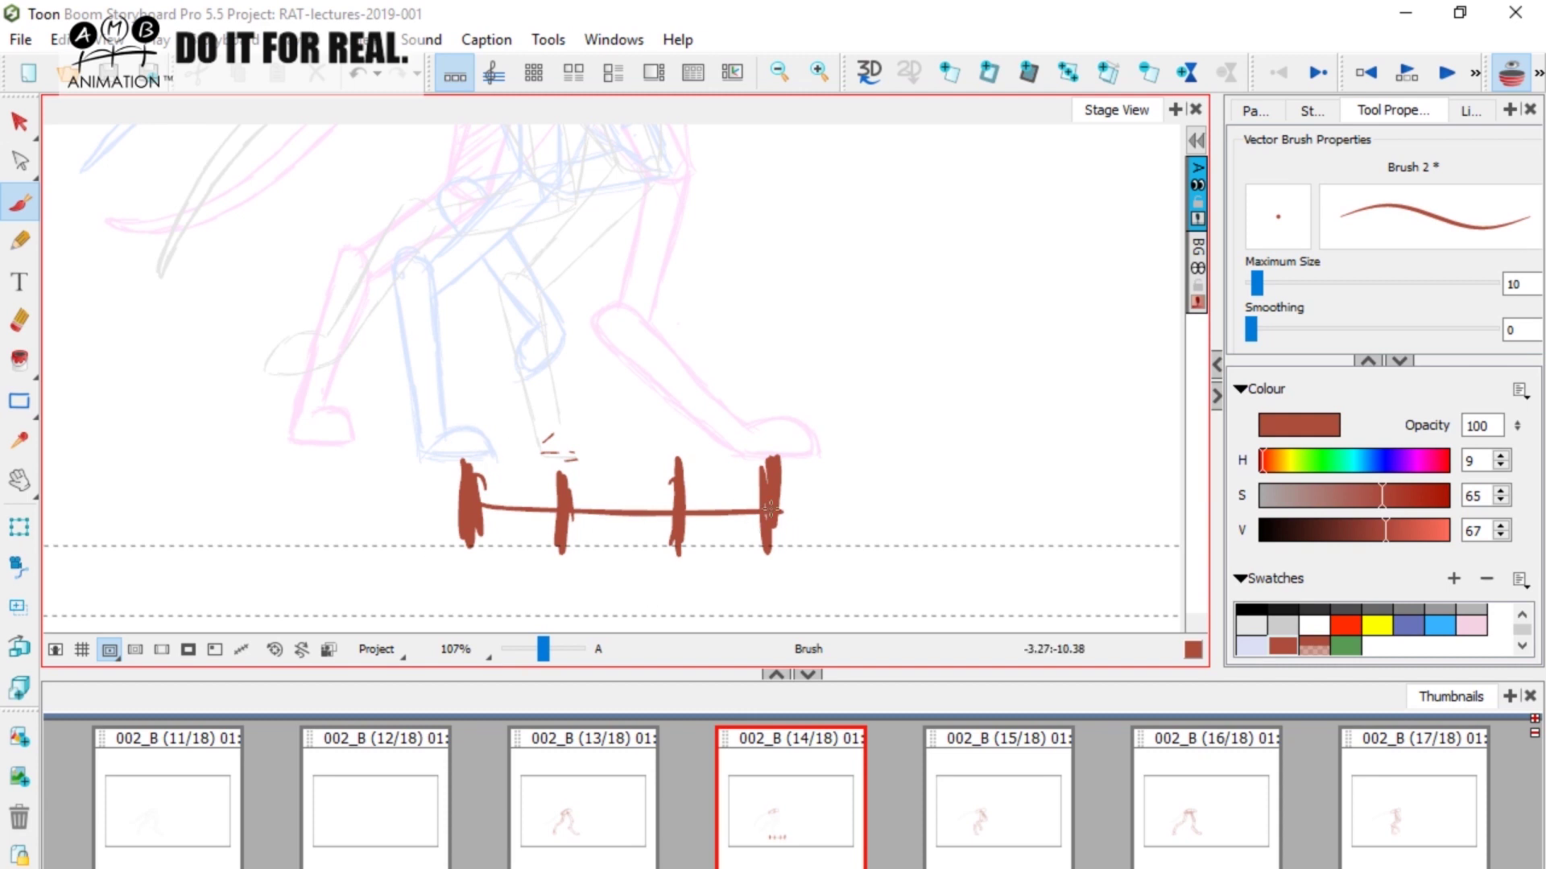
Draw foot ovals above the four ticks of the spacing chart and link the ticks with two arcs below.
drag(732, 438, 815, 432)
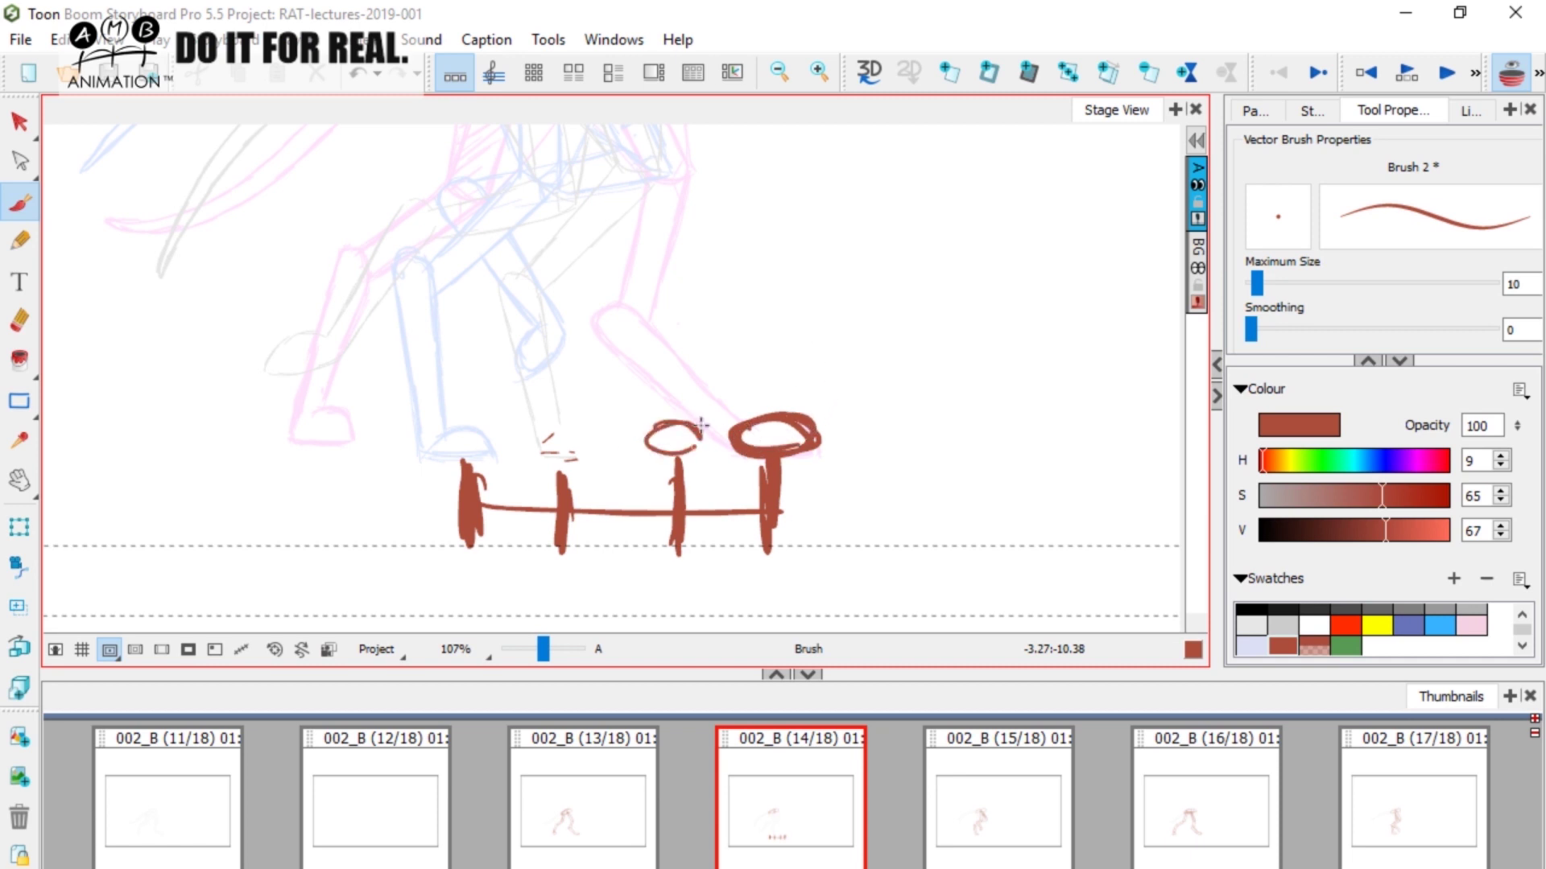
drag(675, 422, 536, 438)
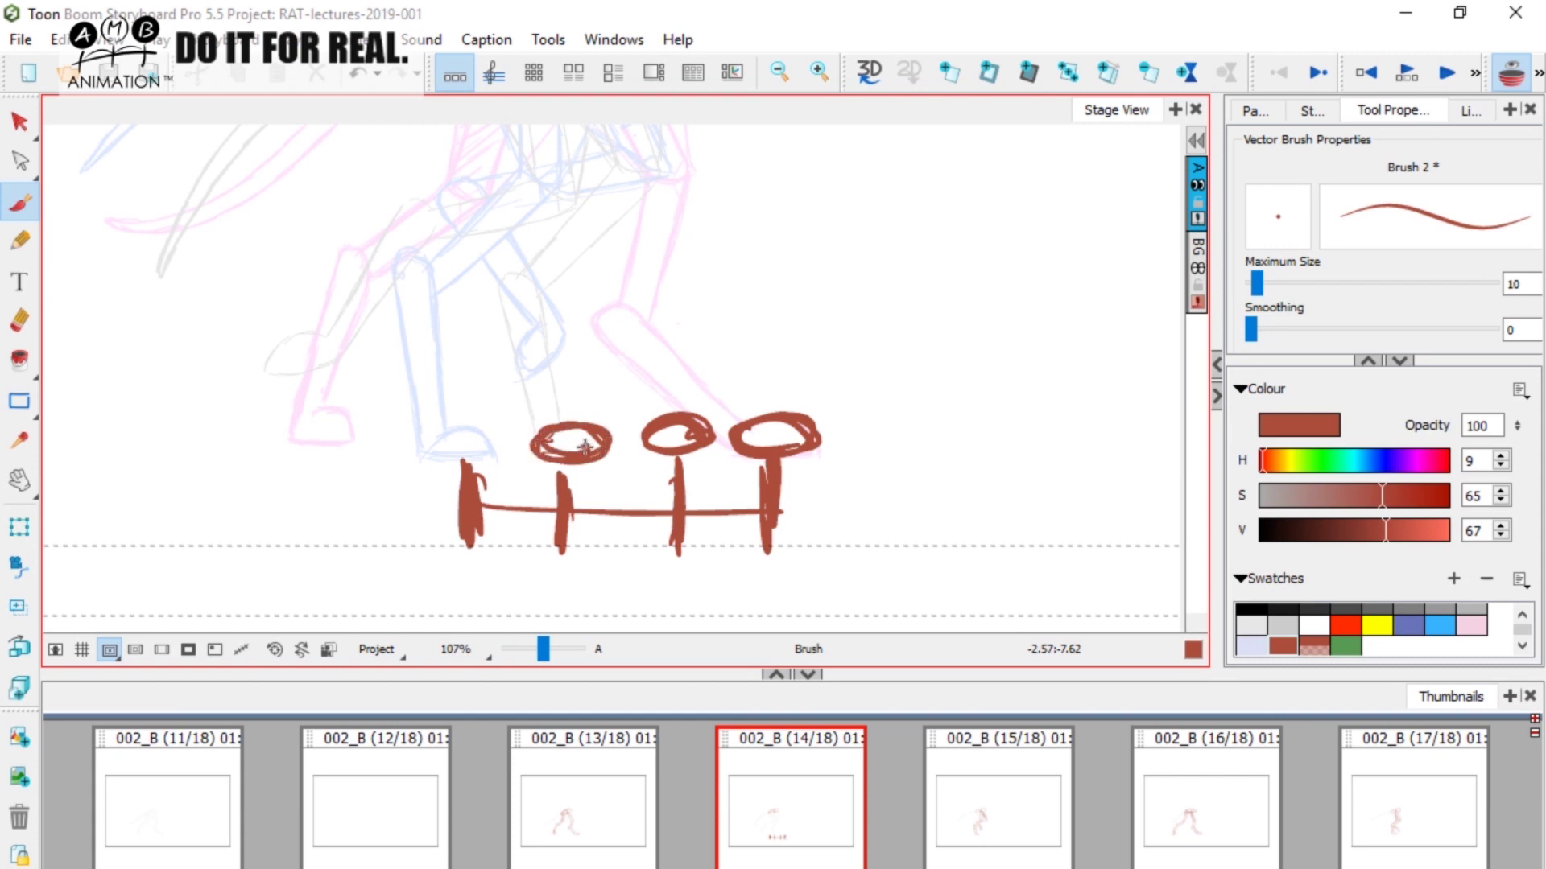
mouse_move(765, 527)
mouse_down()
mouse_move(629, 600)
mouse_move(554, 538)
mouse_move(471, 522)
mouse_up()
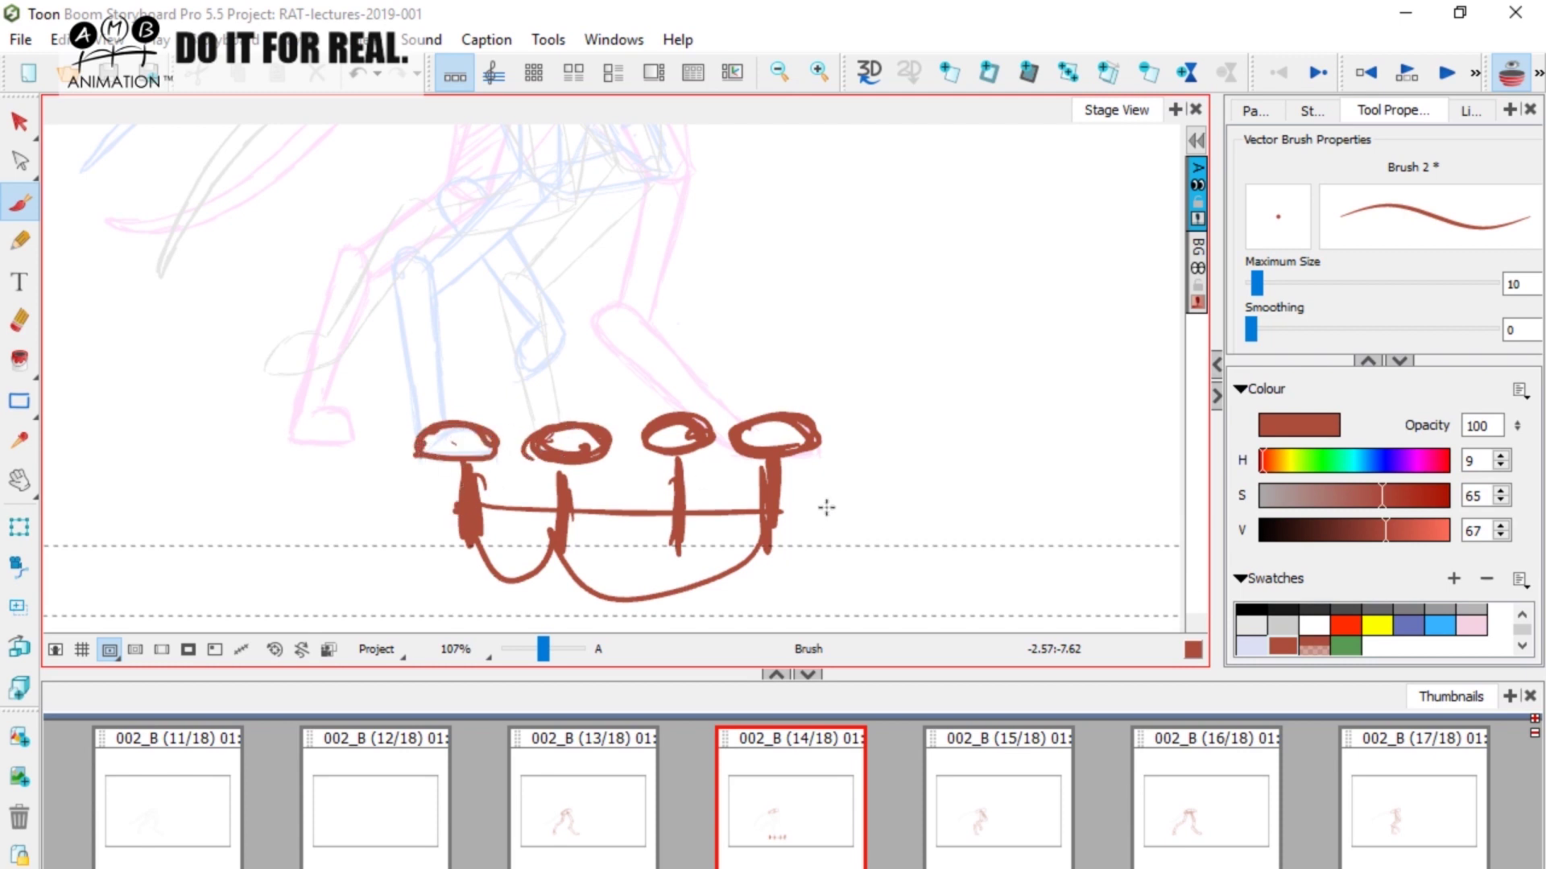
Cut out and delete the spacing chart, foot ovals and arcs with the Cutter tool.
click(19, 122)
click(20, 122)
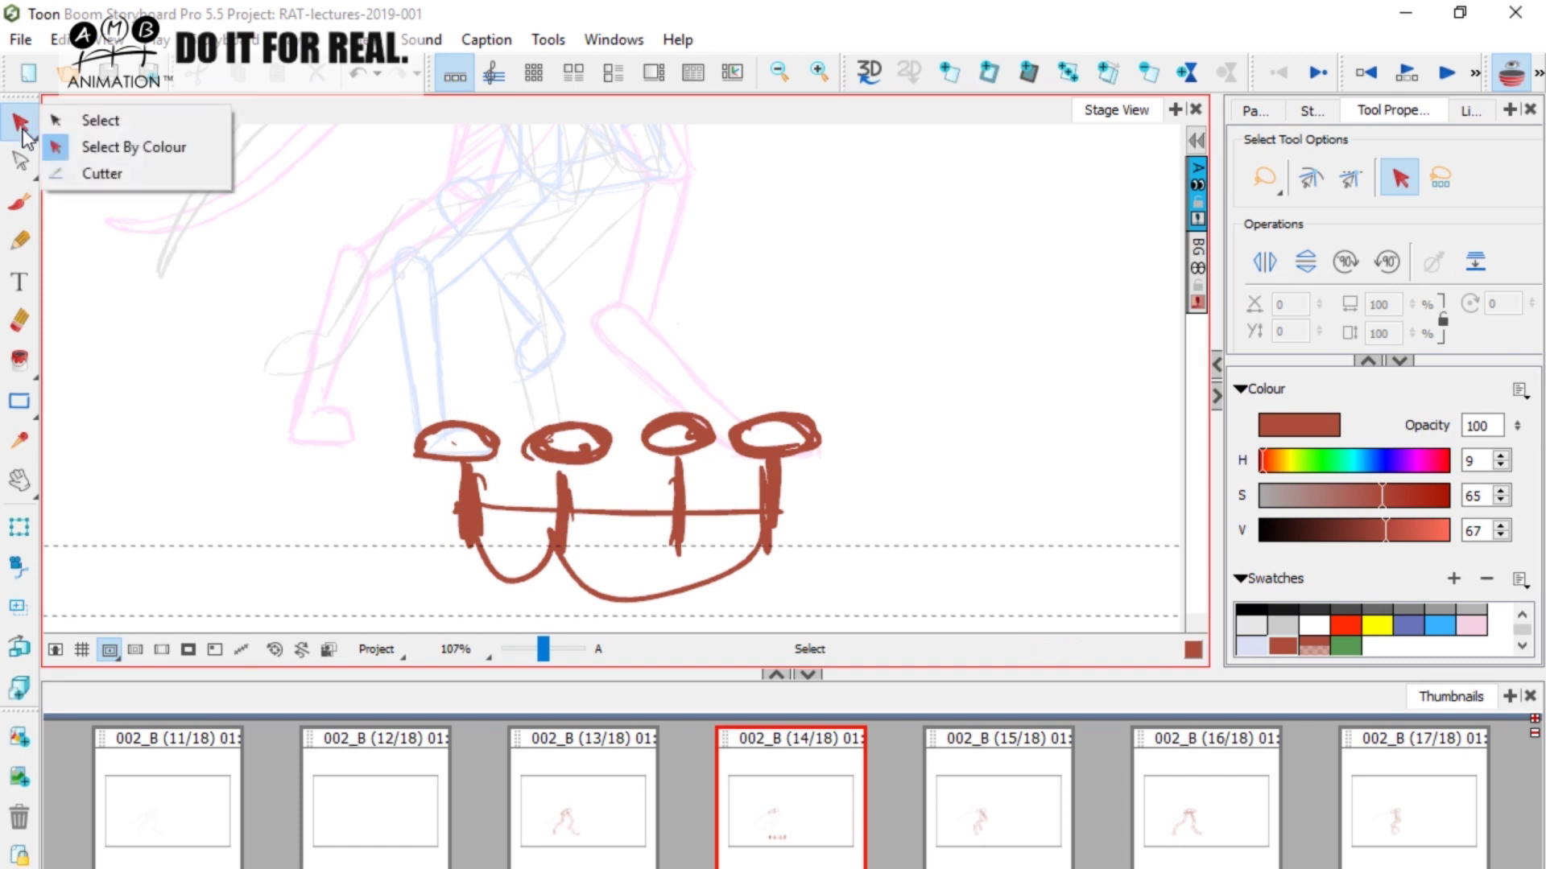
click(102, 174)
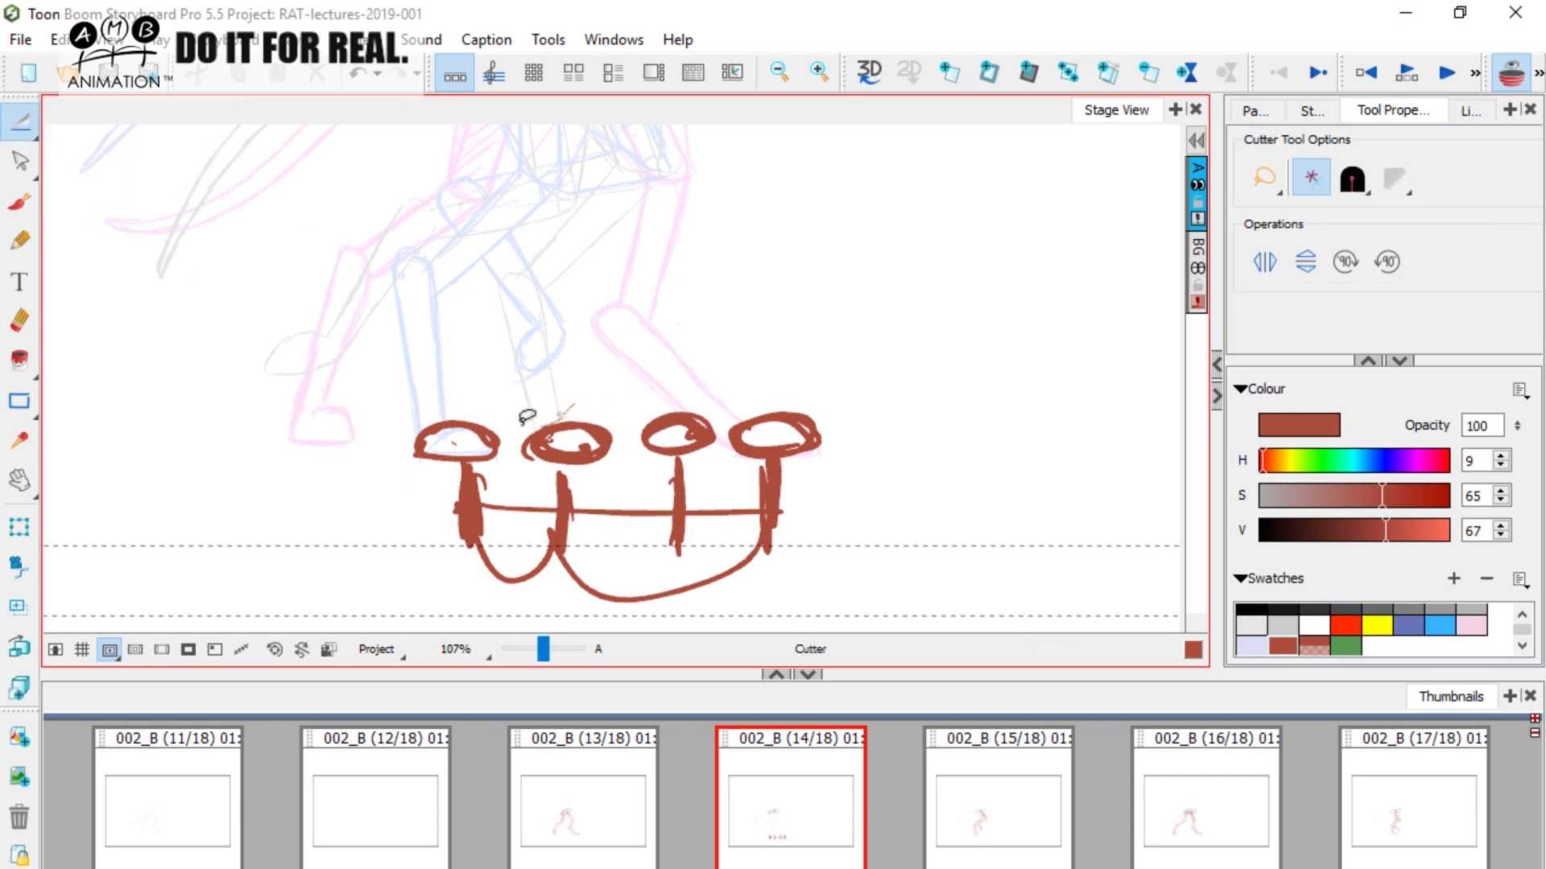
mouse_move(509, 413)
mouse_down()
mouse_move(587, 607)
mouse_move(693, 401)
mouse_move(642, 411)
mouse_up()
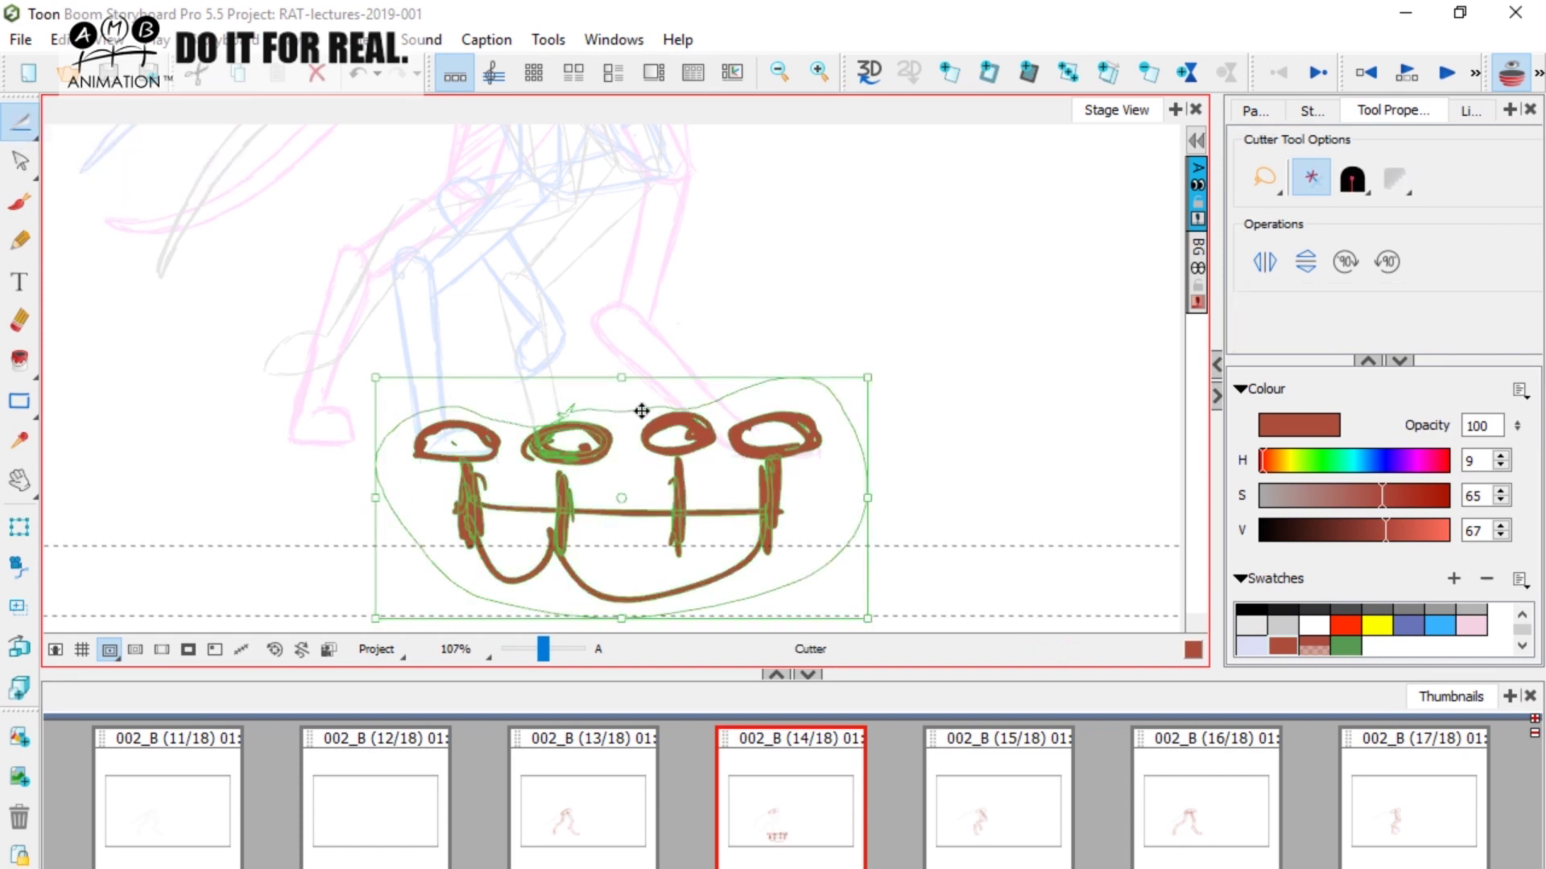
key(Delete)
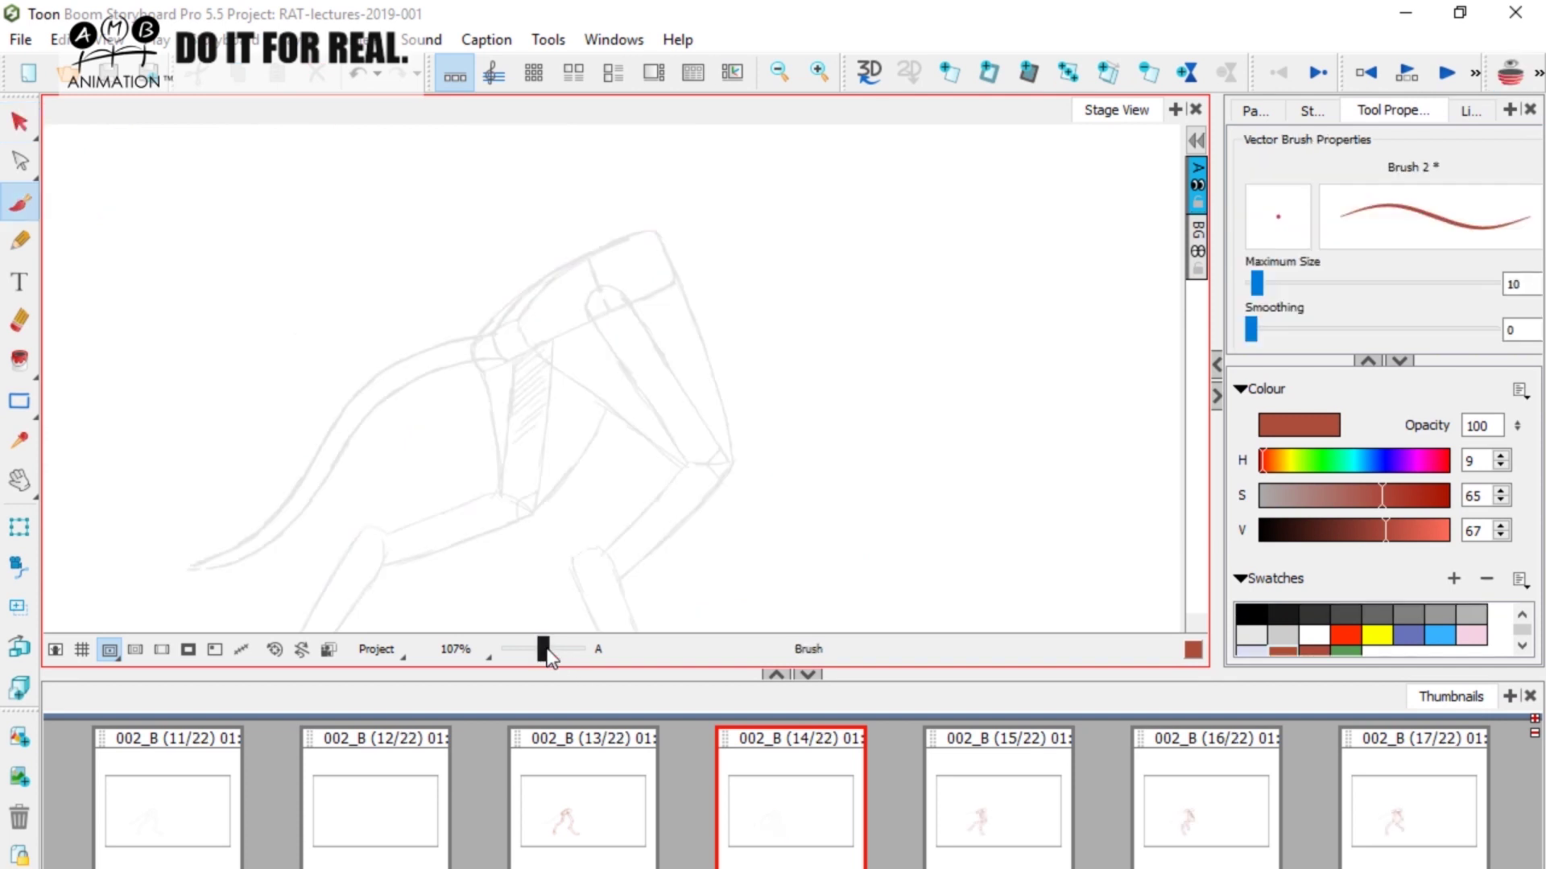
Compare the poses on panels 002_B (13/22), (14/22) and (15/22) with onion skin on and off.
drag(543, 649, 549, 645)
key(Left)
key(Right)
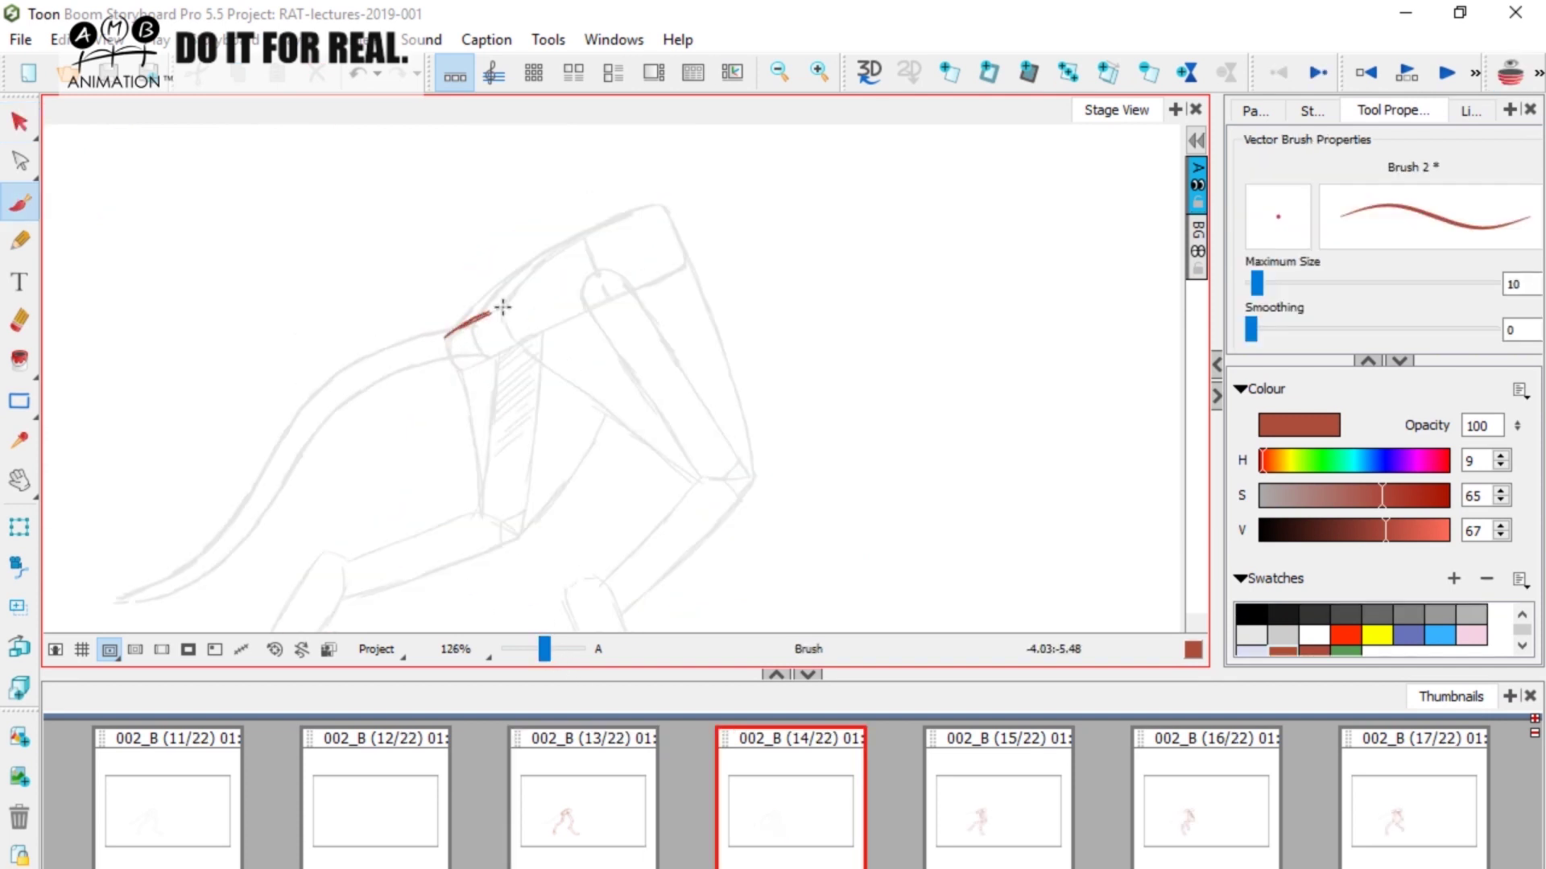
click(1510, 72)
click(933, 780)
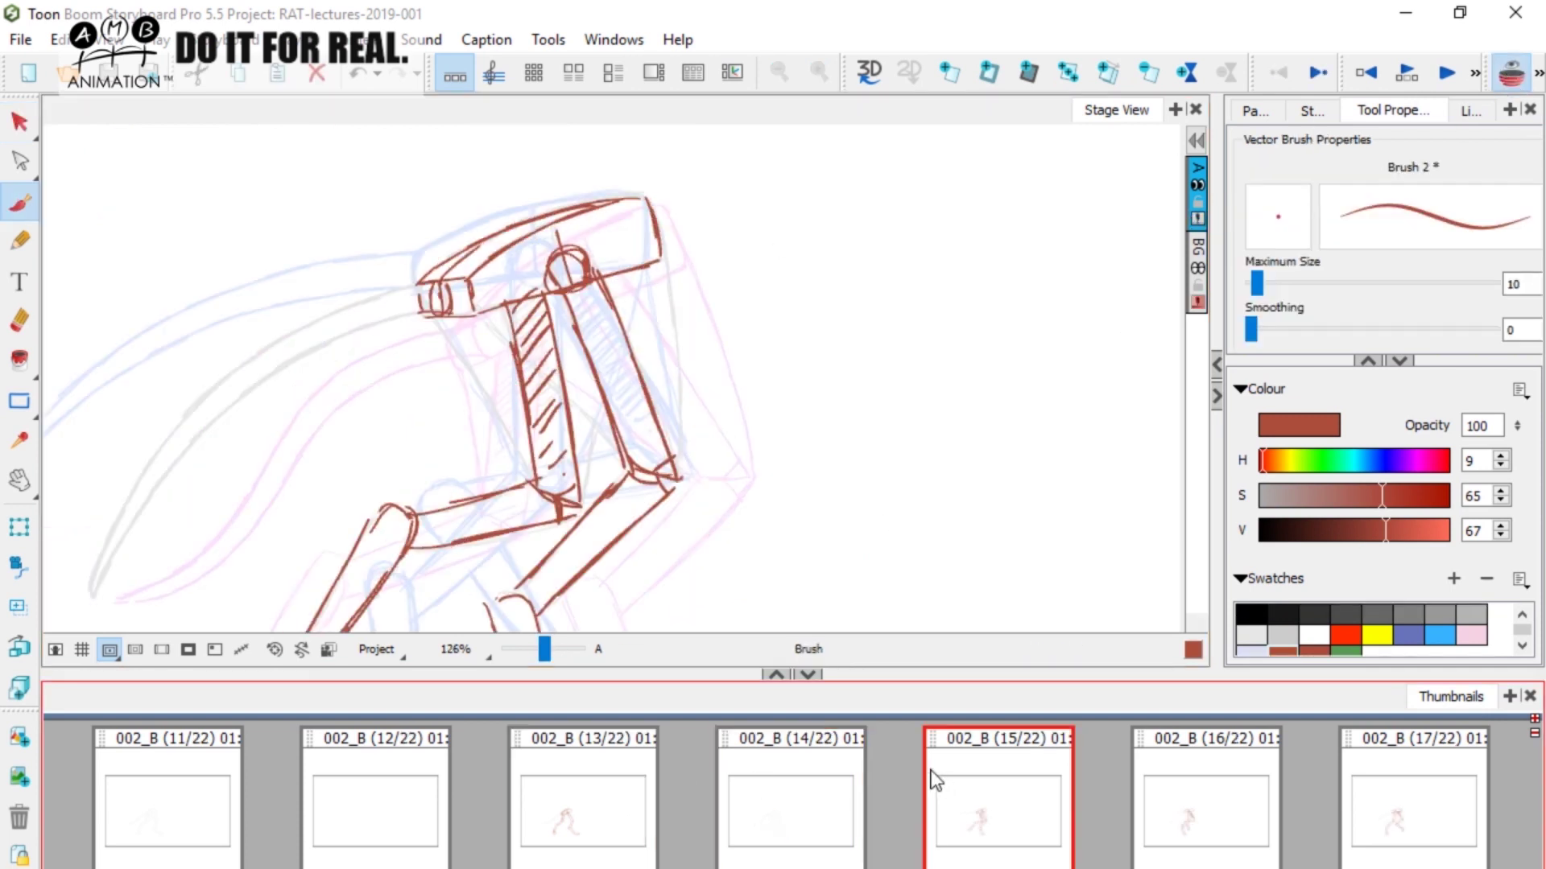
click(617, 797)
click(981, 790)
click(618, 789)
click(969, 769)
click(621, 787)
click(826, 735)
click(1510, 75)
key(Left)
key(Right)
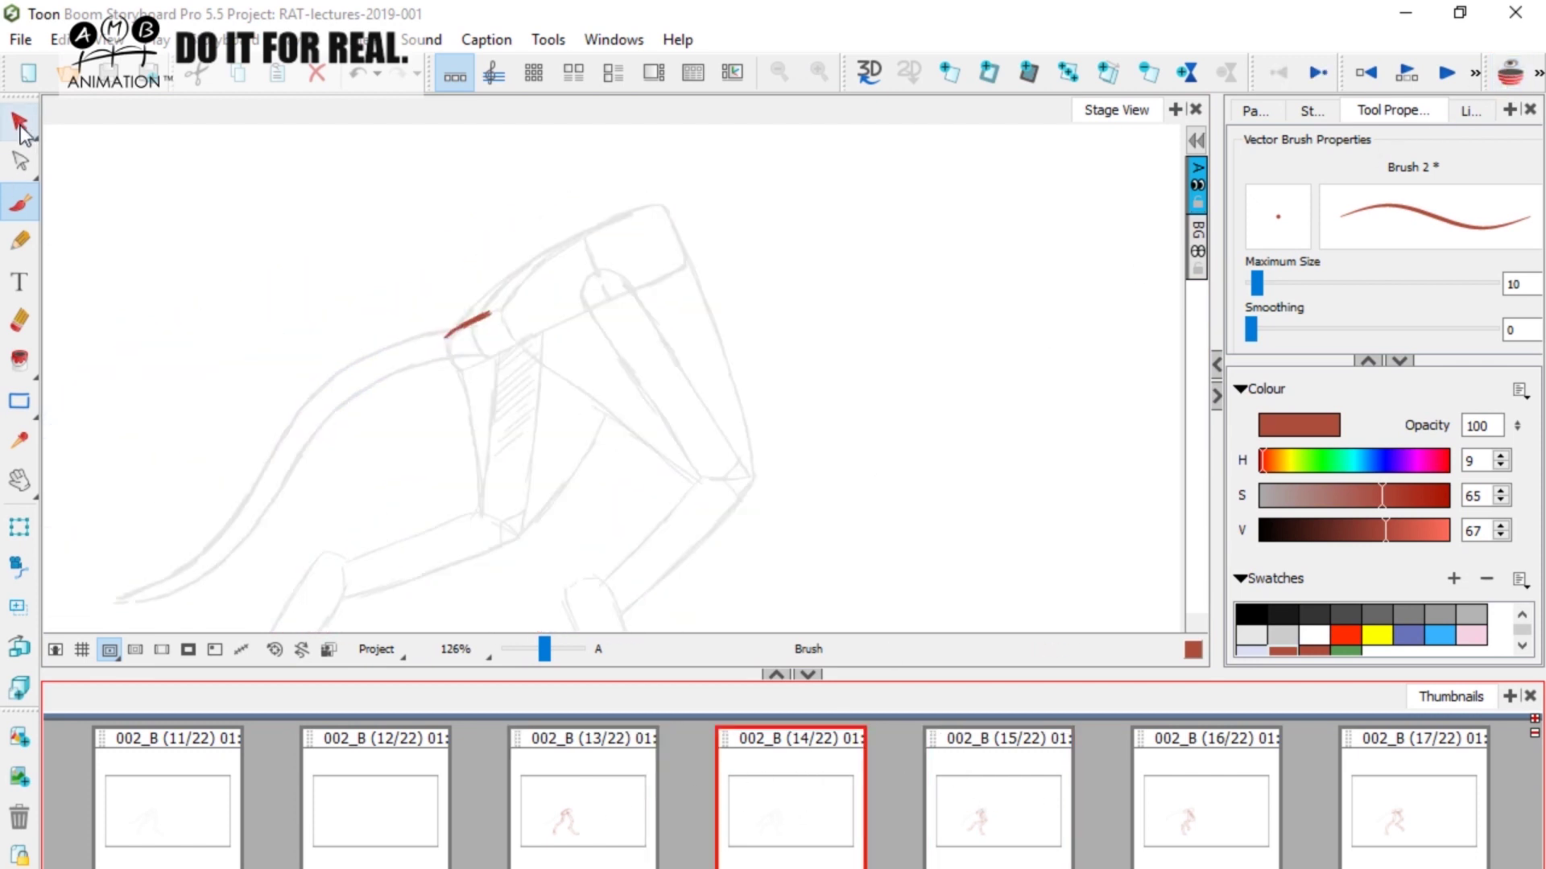
Delete the short red stroke at the tail end of the pelvis on panel 002_B (14/22).
click(19, 124)
click(463, 330)
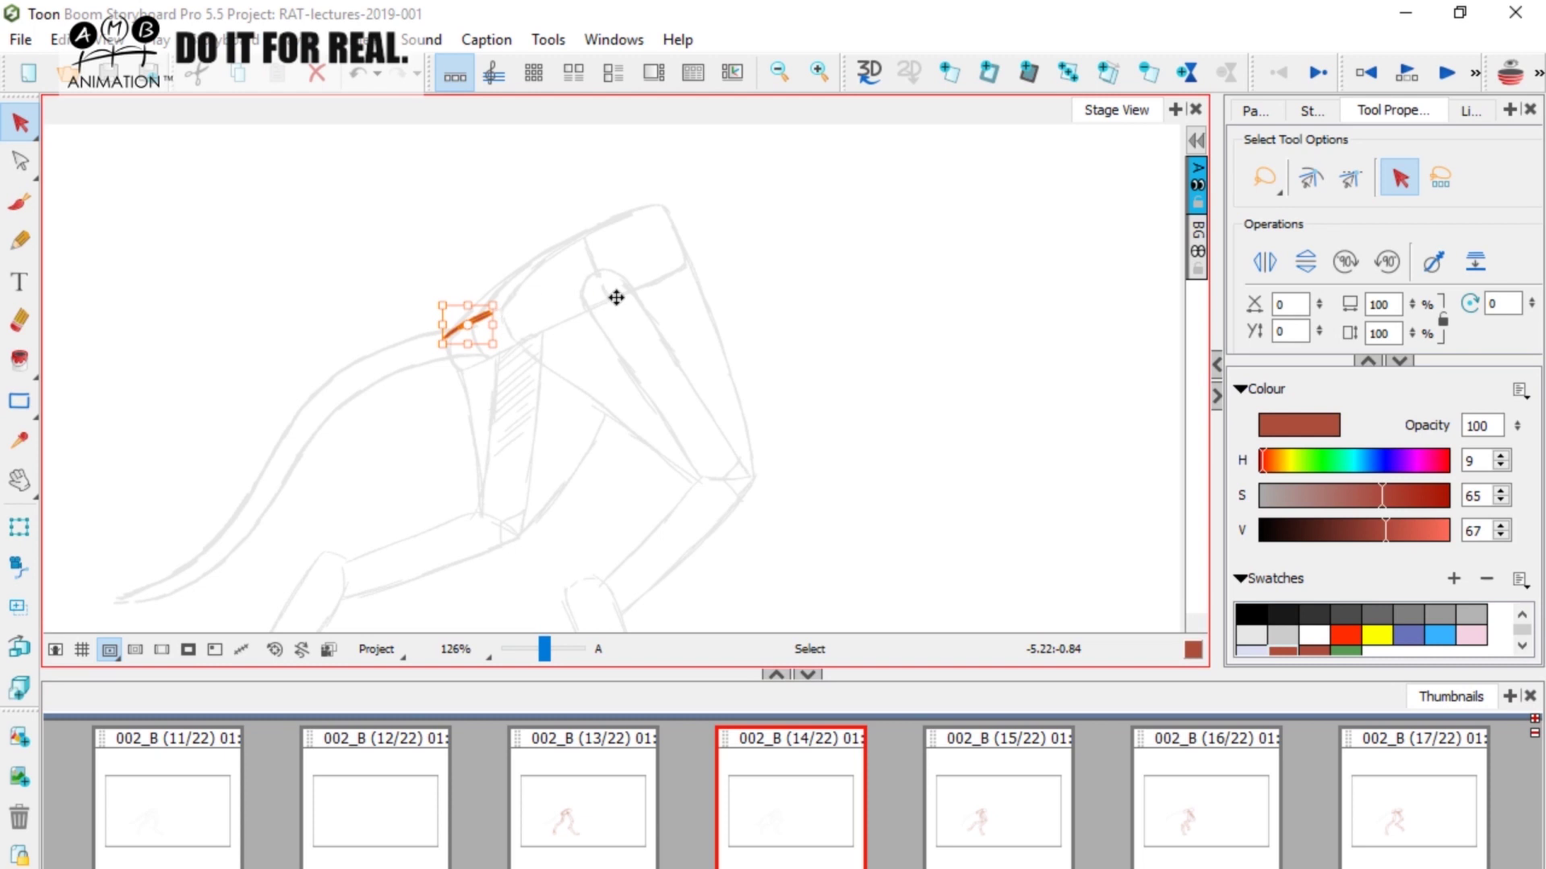
key(Delete)
Outline the pelvis in red on panel 002_B (14/22) between the neighbouring poses, using onion skin as a guide.
click(1510, 74)
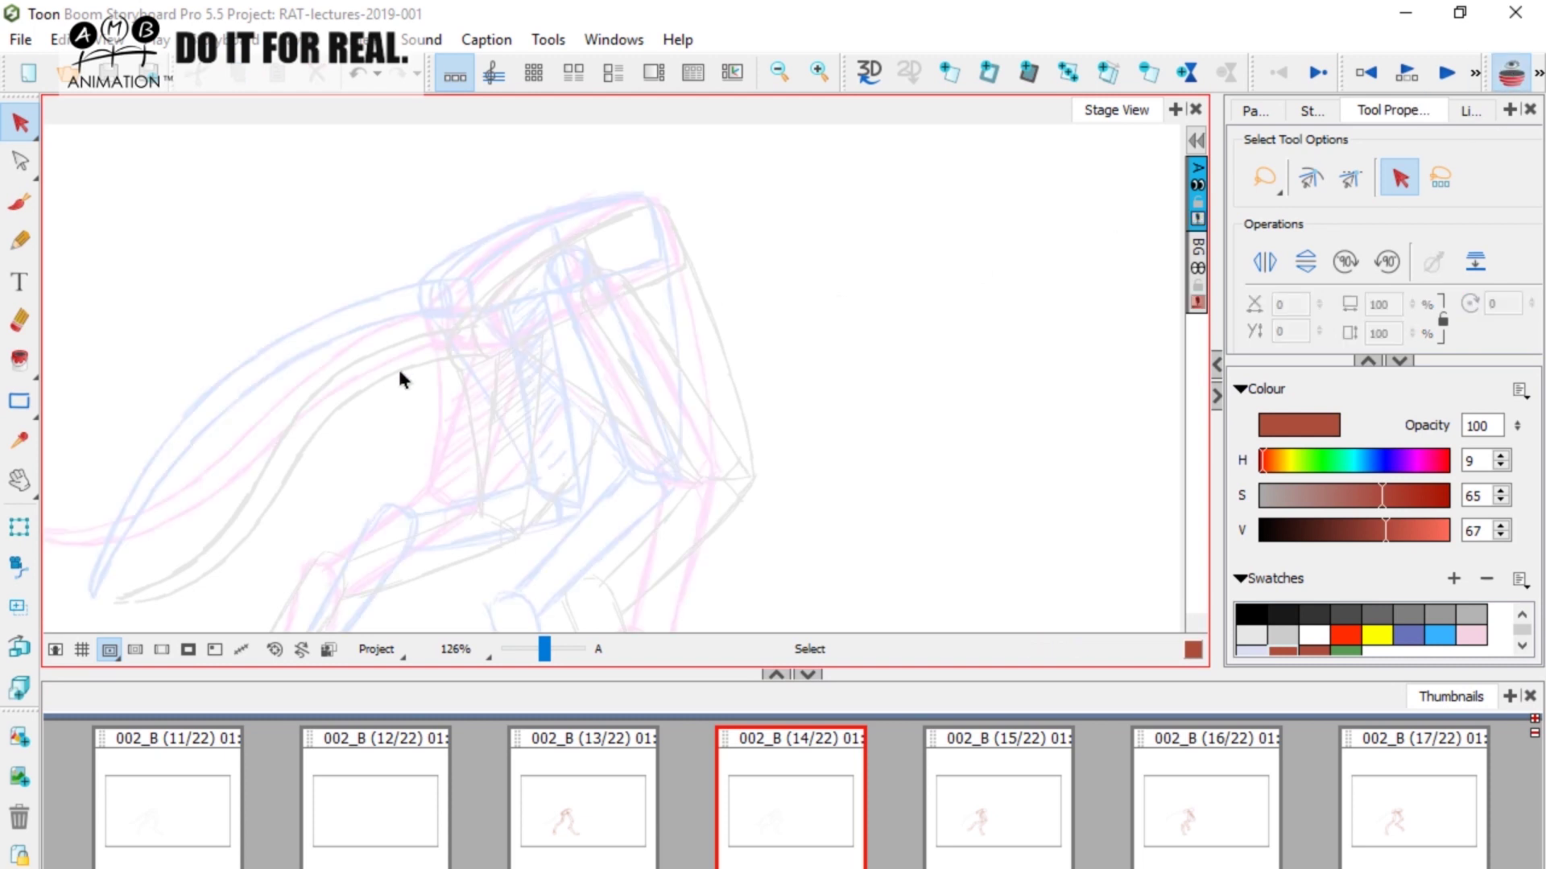
click(19, 202)
key(Left)
key(Right)
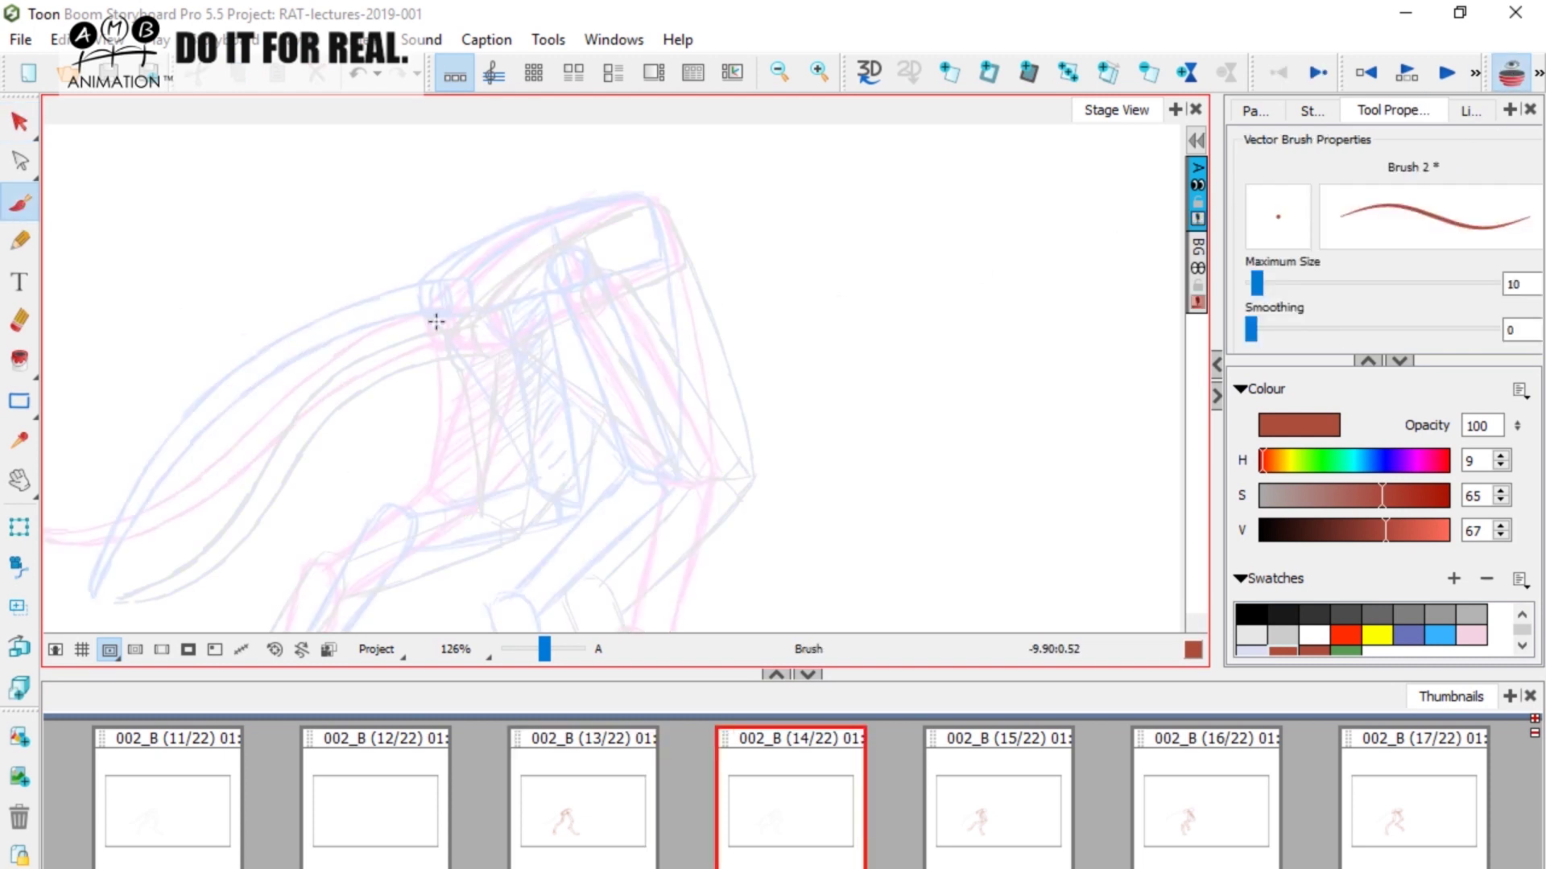
drag(489, 278, 600, 216)
mouse_move(461, 292)
mouse_down()
mouse_move(523, 254)
mouse_move(658, 214)
mouse_up()
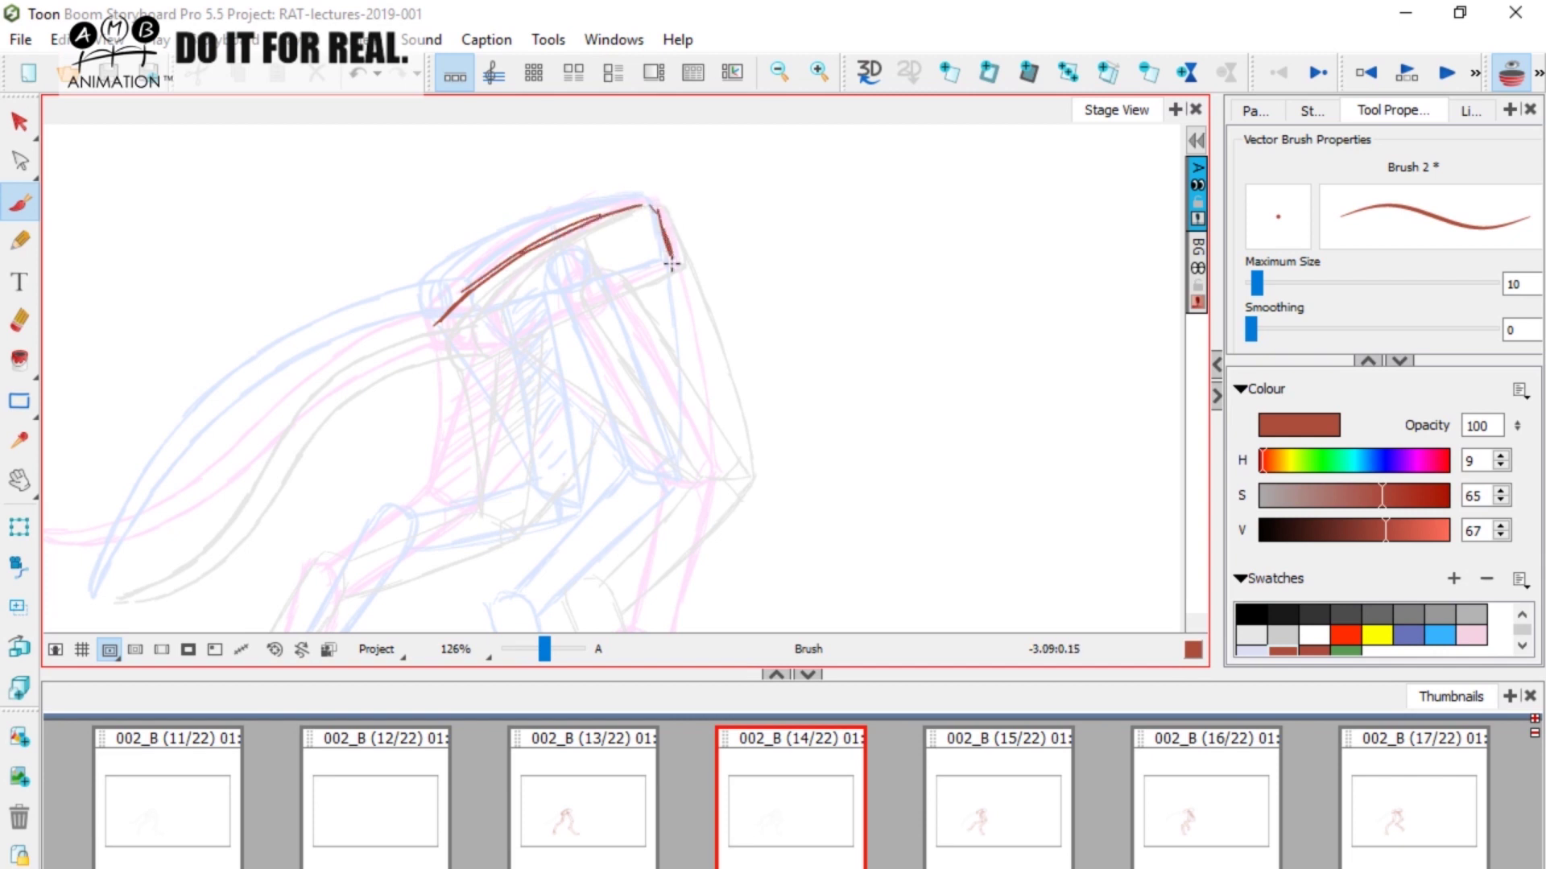
drag(642, 268, 495, 334)
drag(632, 275, 567, 299)
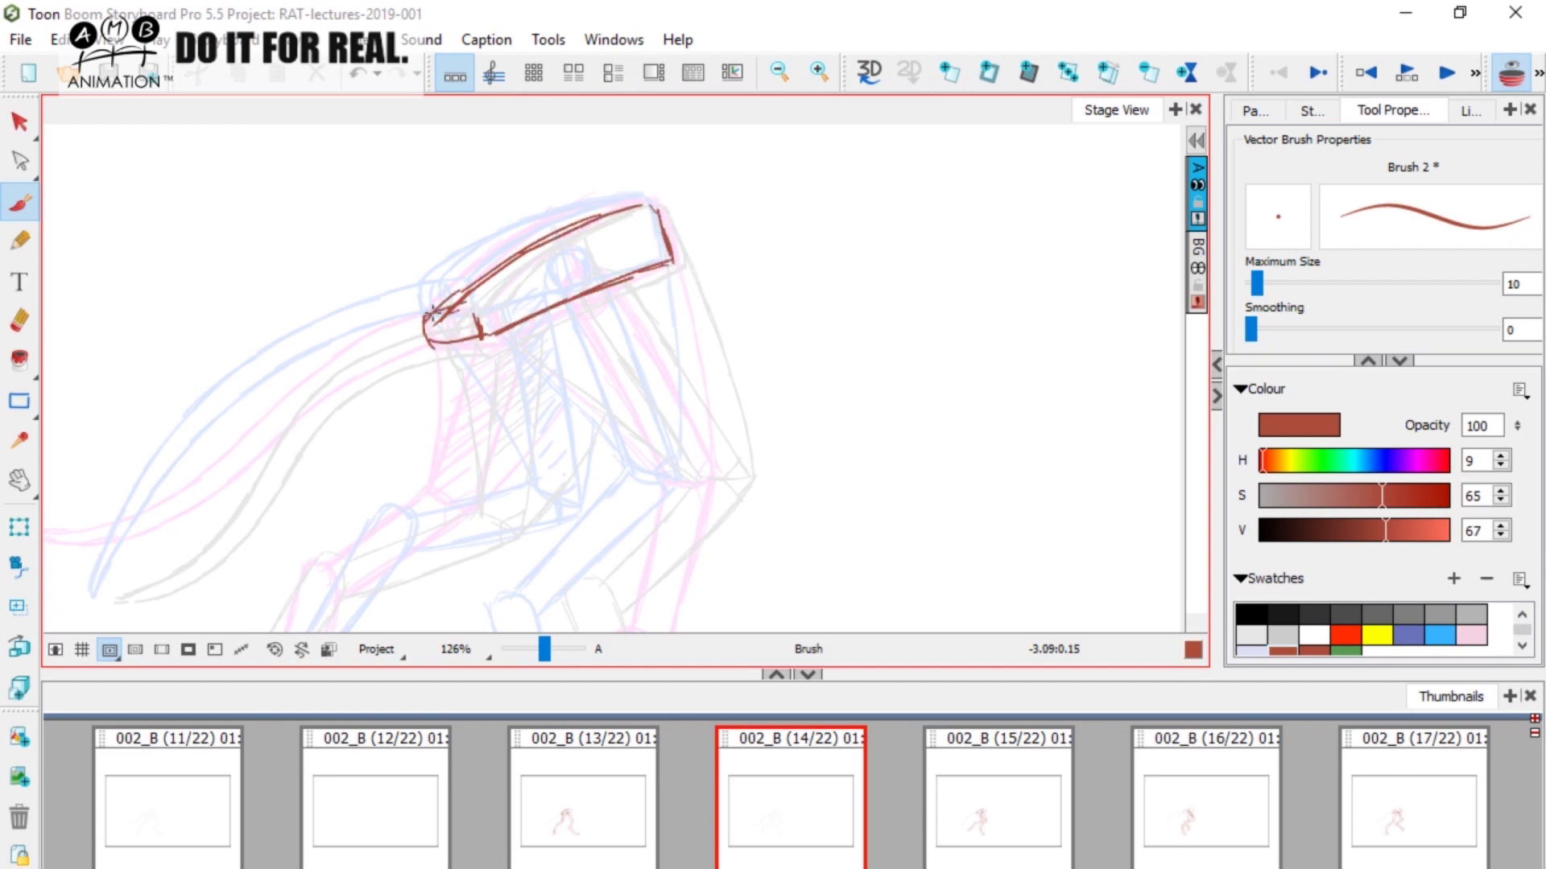
Compare the new pelvis outline on panel 002_B (14/22) with panels (13/22) and (15/22).
click(1510, 72)
click(620, 797)
click(821, 785)
click(966, 781)
click(793, 773)
click(624, 766)
click(793, 763)
key(Left)
key(Right)
click(1511, 72)
click(939, 776)
click(763, 787)
Add strokes along the pelvis's upper rear edge on panel 002_B (14/22) and compare it with the neighbouring panels.
drag(436, 300, 537, 236)
click(1499, 74)
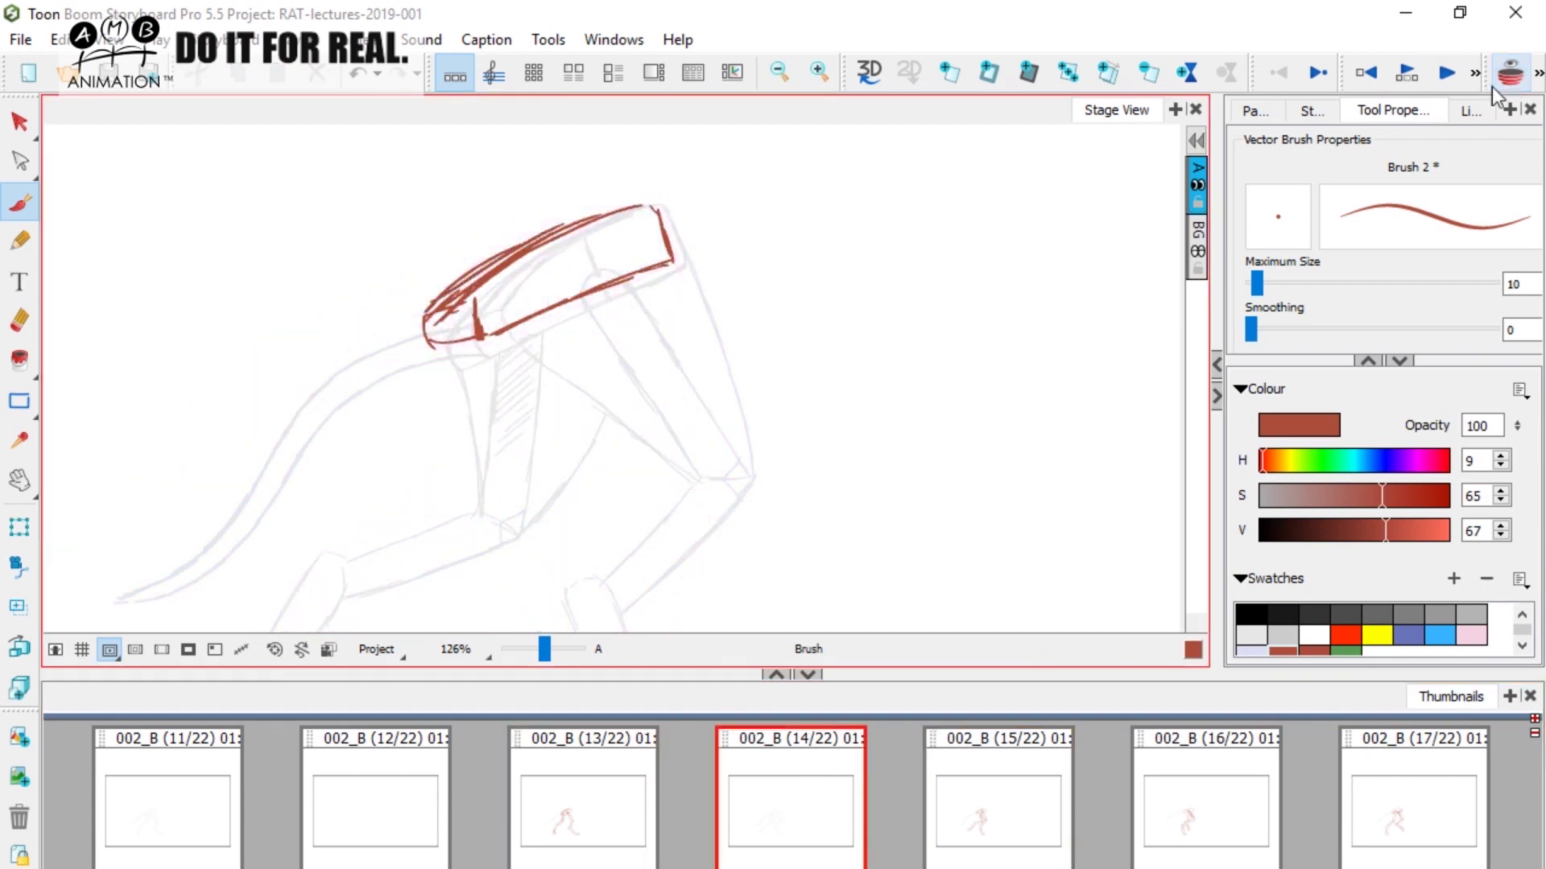
click(636, 811)
click(816, 787)
click(950, 787)
click(797, 797)
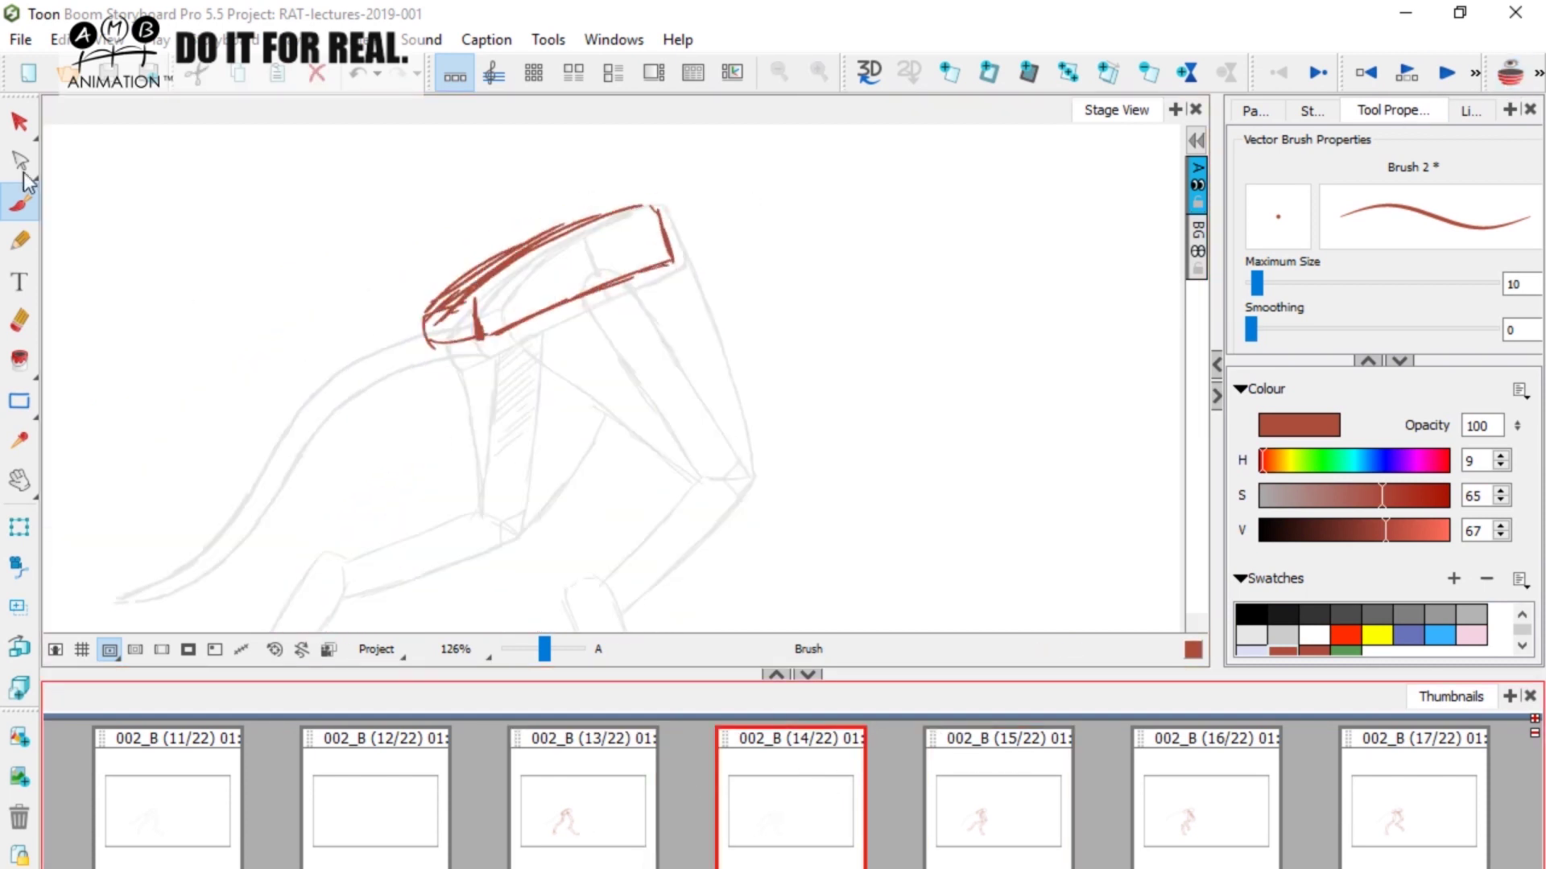
Delete the whole red pelvis outline on panel 002_B (14/22).
click(19, 123)
click(672, 259)
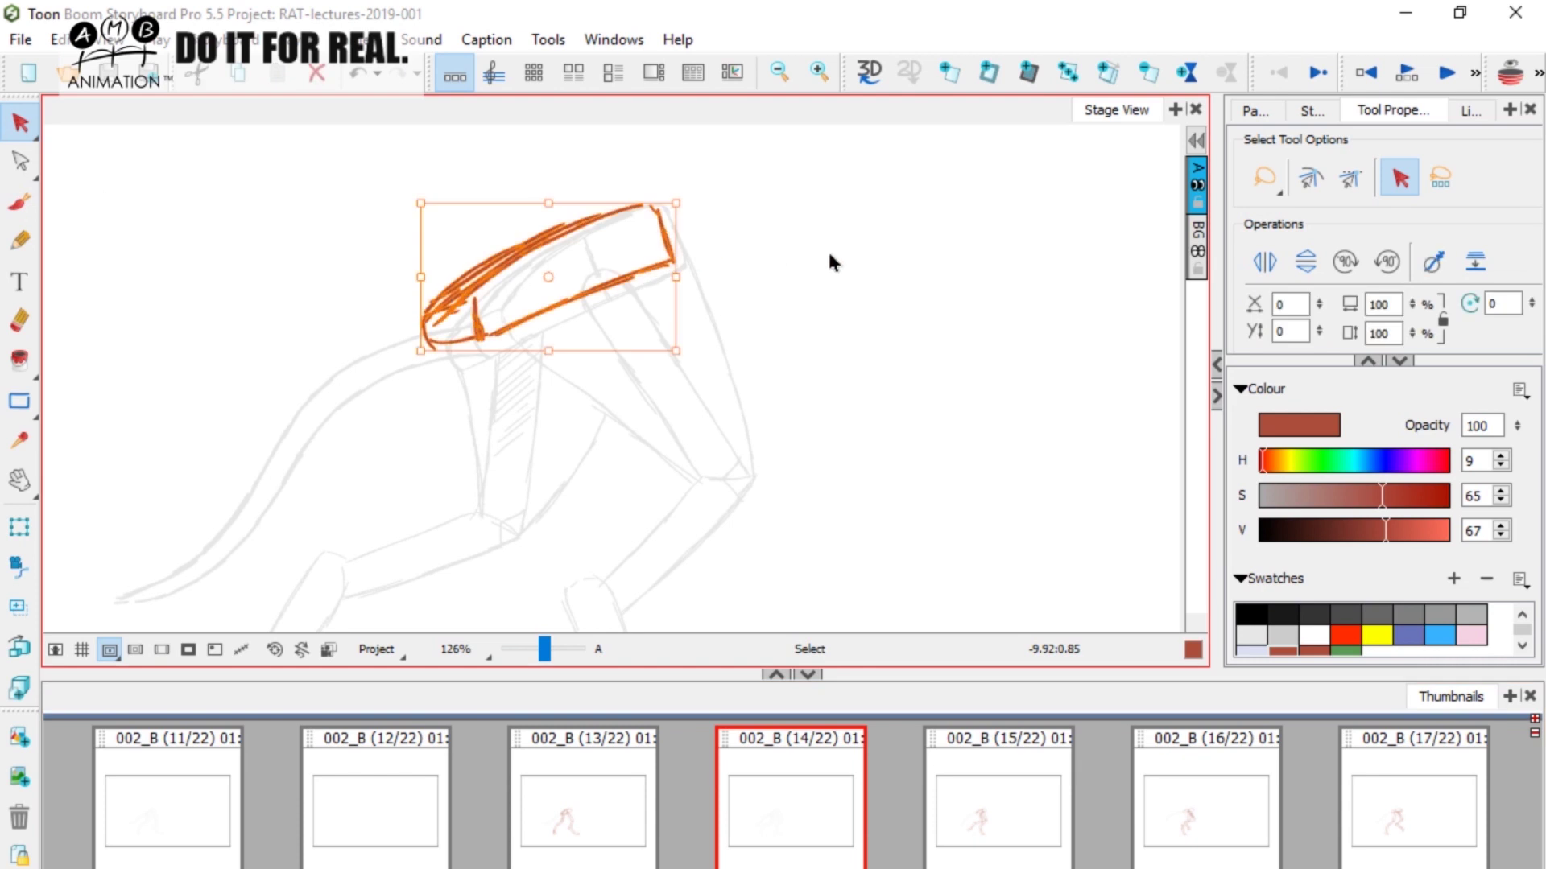
key(Delete)
Compare the pelvis height and angle across panels 002_B (13/22), (14/22) and (15/22).
click(846, 797)
click(974, 786)
click(848, 789)
click(644, 795)
click(772, 789)
click(633, 769)
click(837, 768)
click(945, 793)
click(643, 801)
click(788, 781)
key(Left)
click(745, 797)
Draw the small box at the tail end of the pelvis on panel 002_B (14/22), checking it against panel (13/22).
click(20, 202)
key(space)
drag(659, 457, 659, 475)
key(Left)
key(Right)
key(Left)
key(Right)
key(Left)
key(Right)
key(Left)
key(Right)
key(Left)
key(Right)
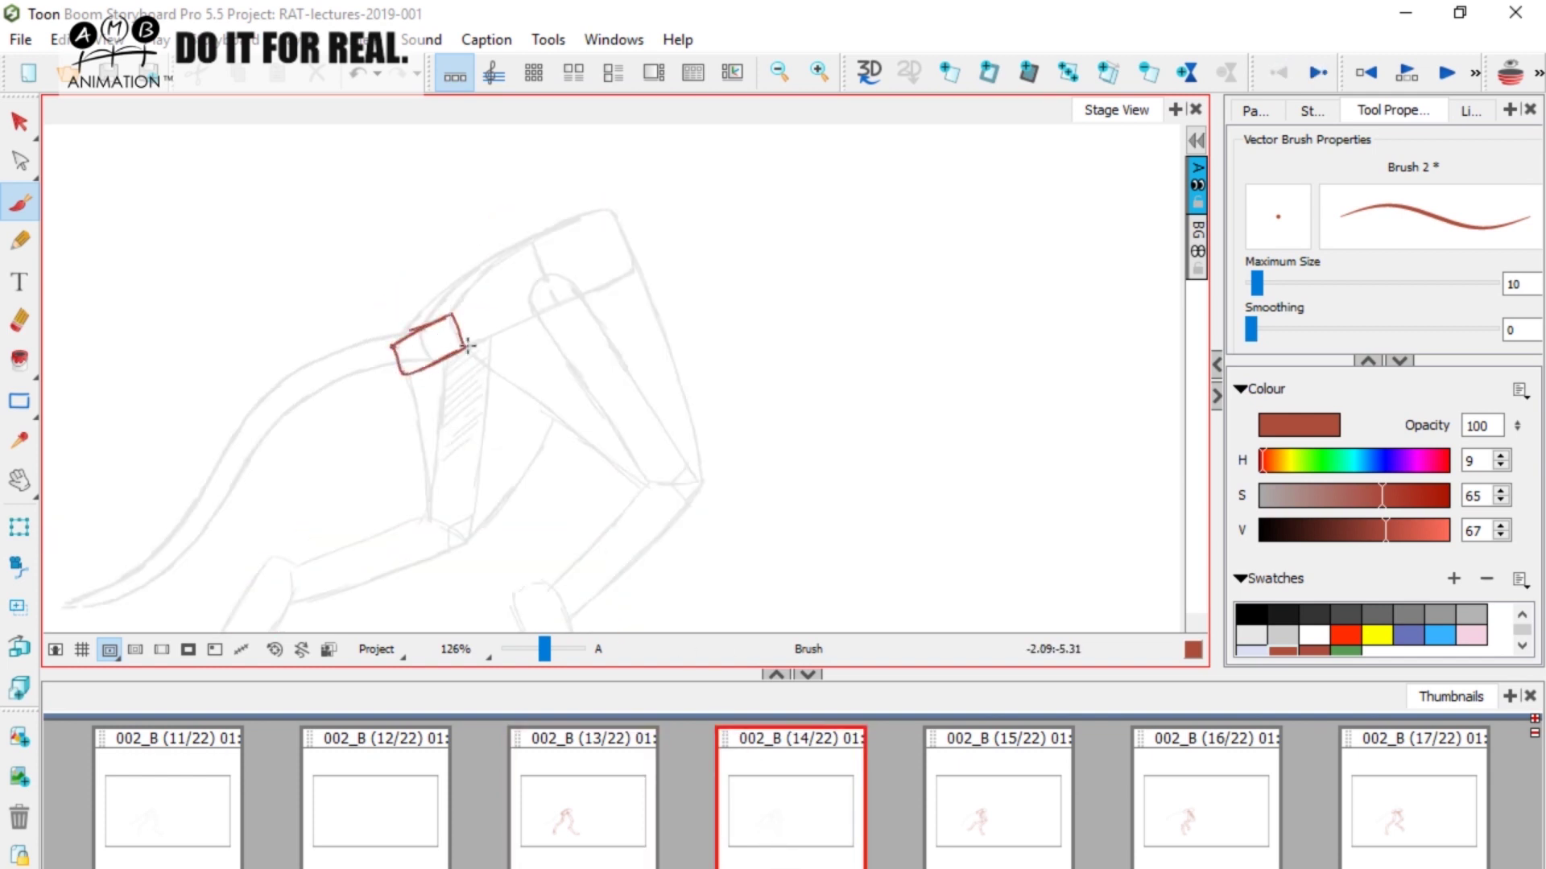
Draw the round joint inside the tail-end box and the pelvis's curved edge rising from it, checking against panel (13/22).
key(Left)
key(Right)
key(Left)
key(Right)
key(Left)
key(Right)
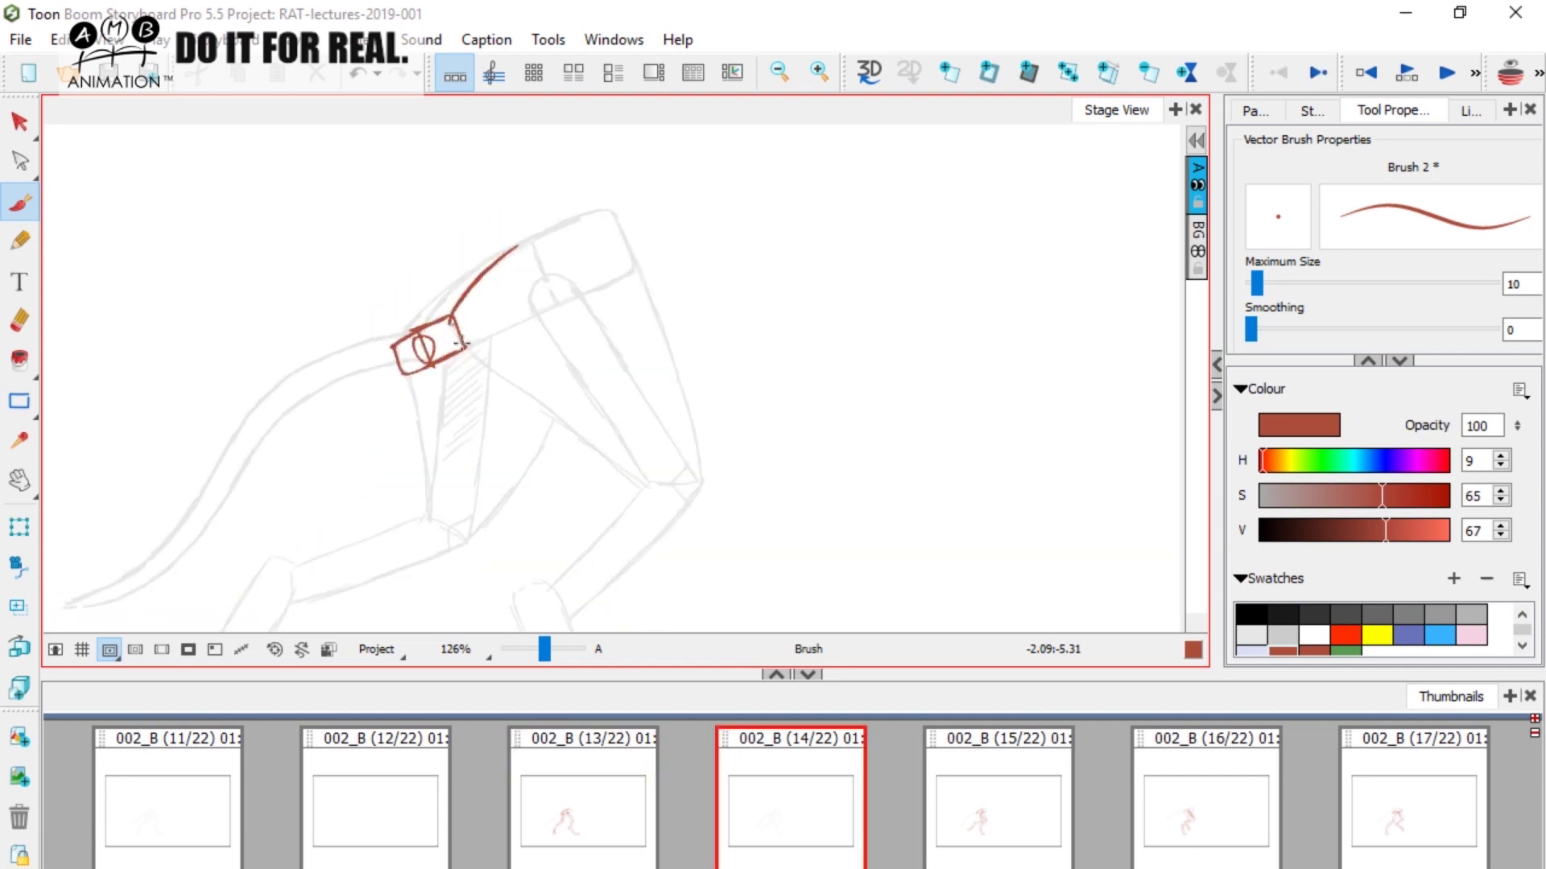
Complete the pelvis's upper, lower and front edges on panel 002_B (14/22), checking them against panel (13/22).
key(Left)
key(Right)
drag(596, 291, 624, 279)
key(Left)
key(Right)
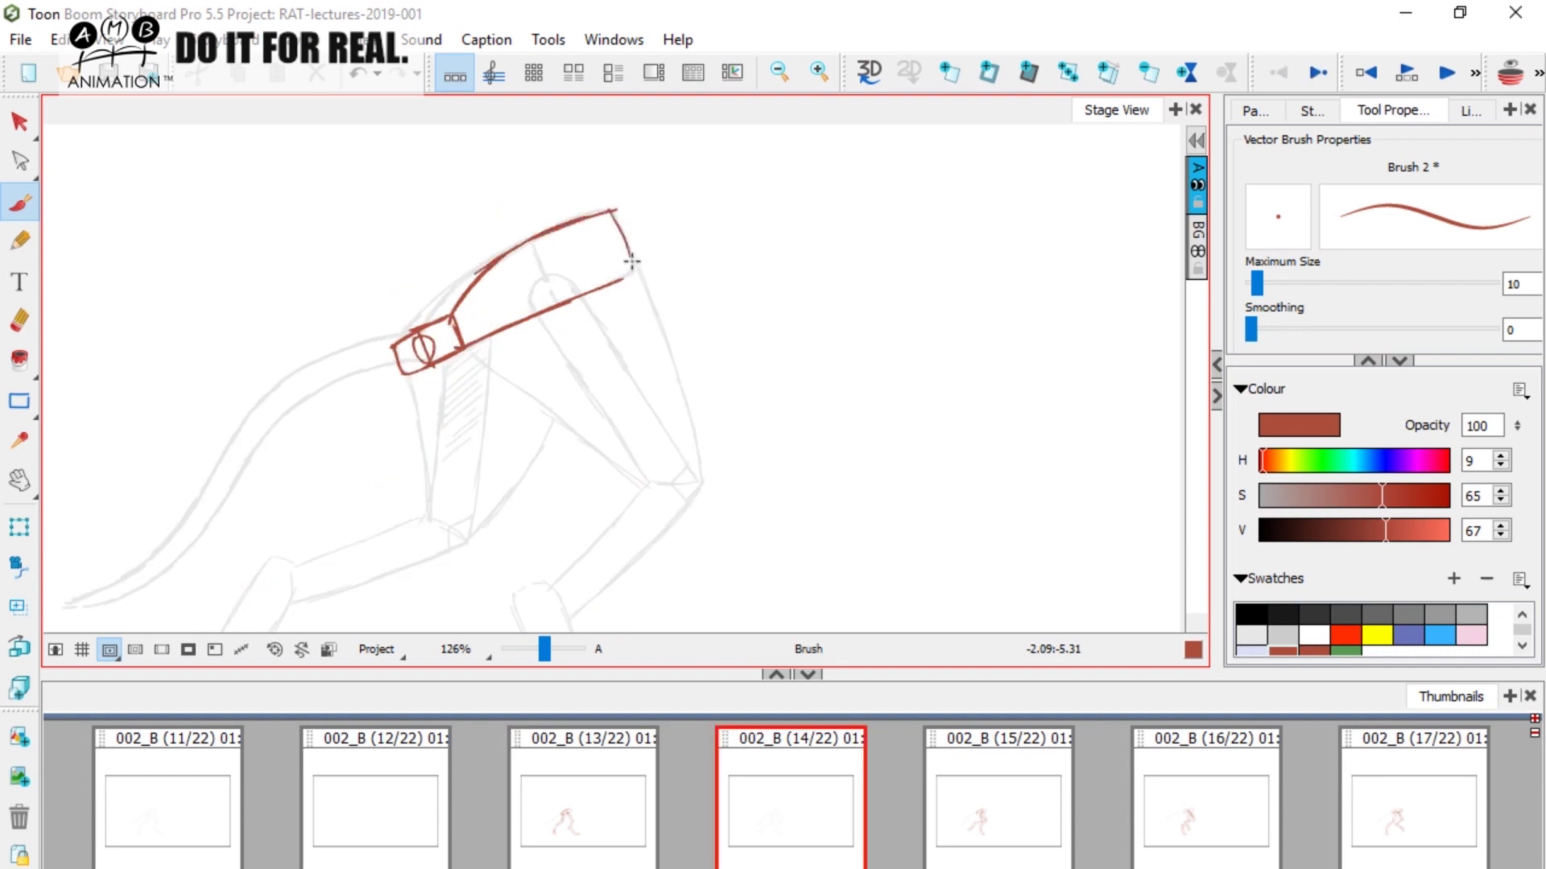
drag(625, 280, 636, 272)
key(Left)
key(Right)
key(Left)
key(Right)
Draw the dividing line across the pelvis on panel 002_B (14/22), using panels (13/22) and (15/22) as reference.
drag(748, 476, 728, 414)
click(631, 805)
click(942, 769)
click(649, 782)
click(756, 808)
drag(503, 186, 516, 224)
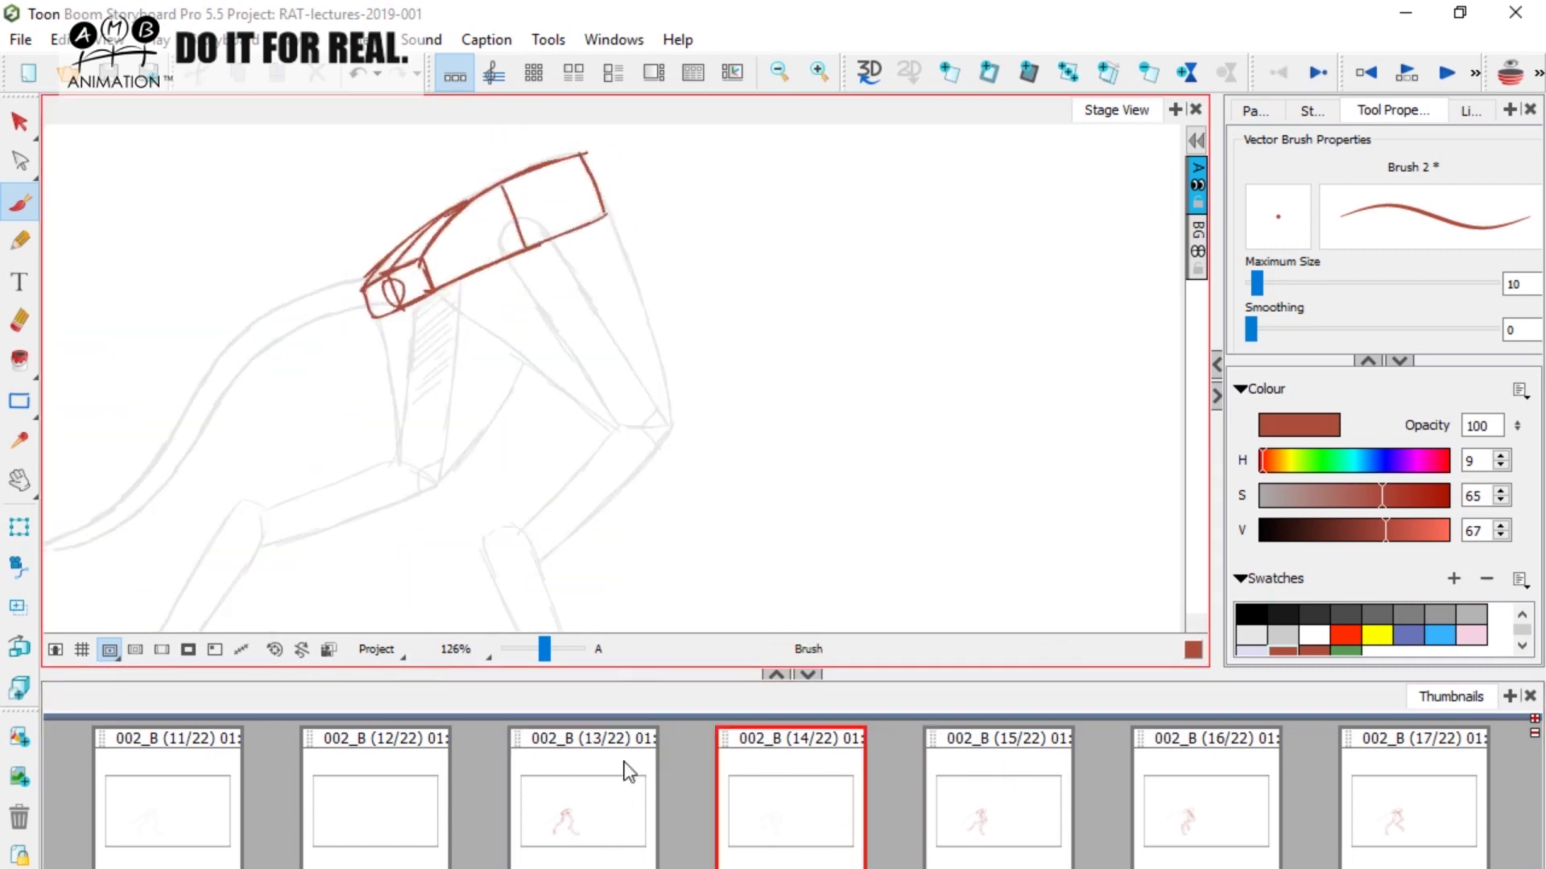
Compare the pelvis's shape, angle and visible far side across panels 002_B (13/22), (14/22) and (15/22).
click(769, 803)
click(998, 801)
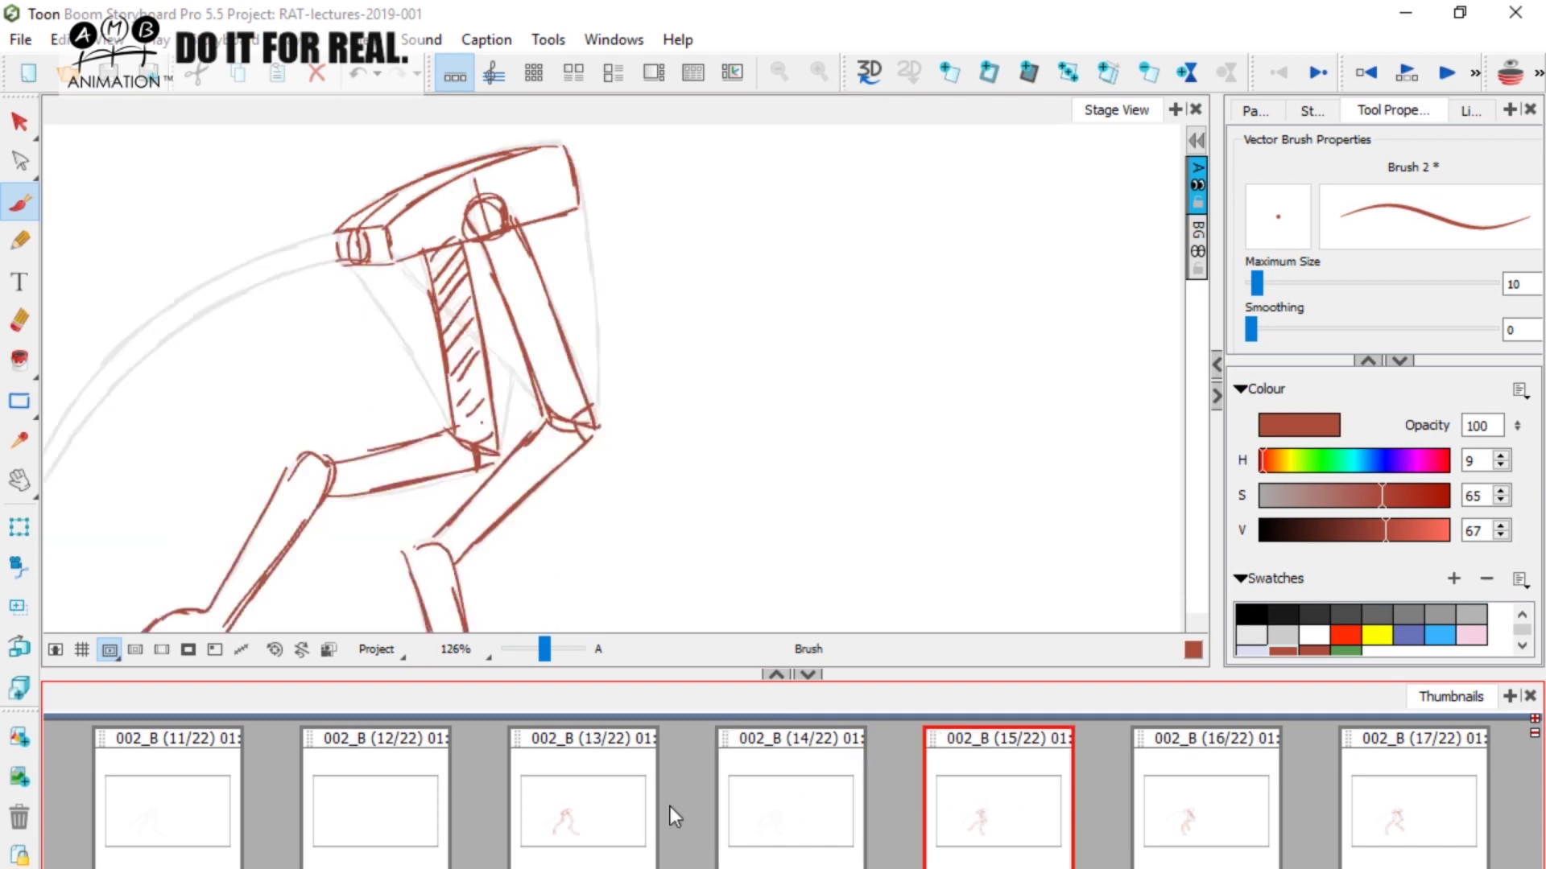
click(612, 807)
click(793, 784)
click(970, 771)
click(614, 783)
click(793, 780)
click(974, 773)
click(580, 793)
click(845, 793)
click(1021, 771)
key(Left)
key(Right)
key(Left)
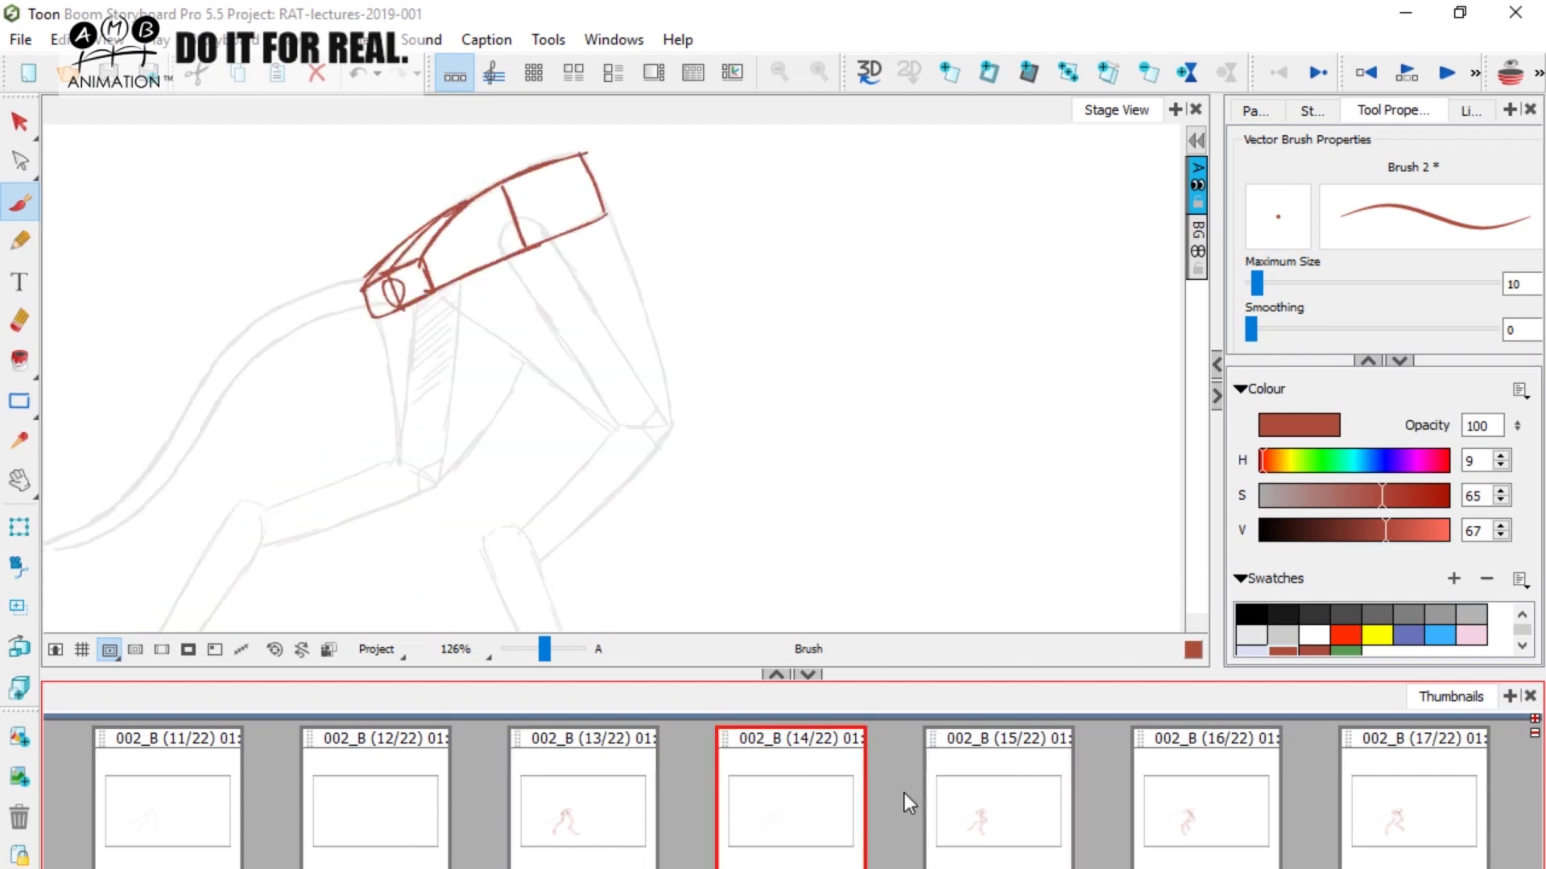
click(977, 812)
click(793, 808)
click(599, 804)
click(834, 795)
click(613, 801)
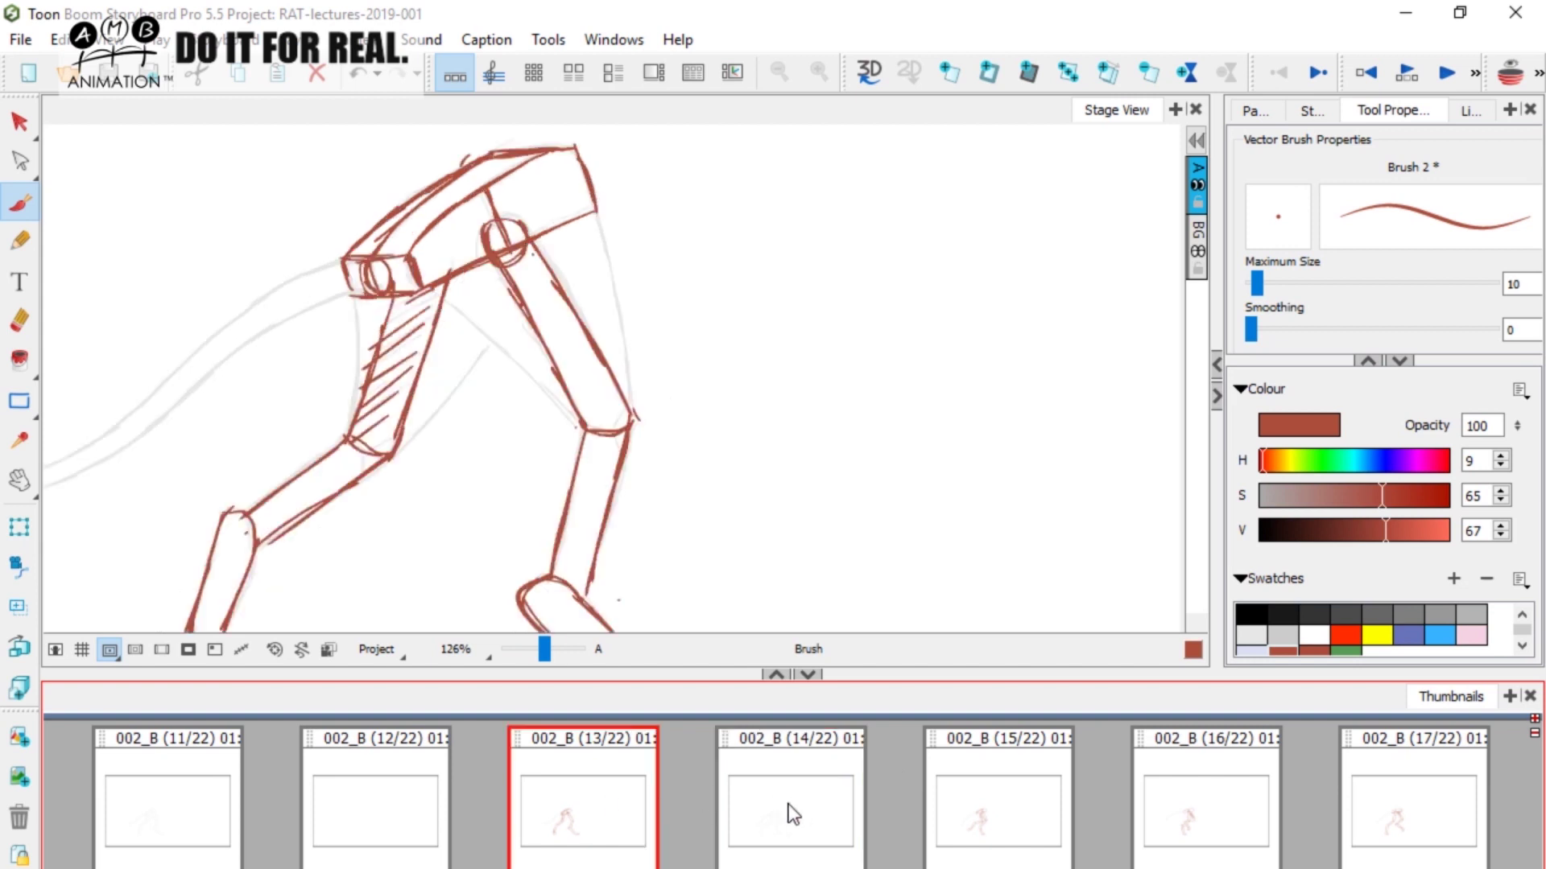
click(791, 805)
click(611, 804)
click(785, 805)
click(1007, 800)
Shade the strip between the two upper rear curves of the pelvis on panel 002_B (14/22) in the blue-violet swatch.
key(Left)
click(444, 223)
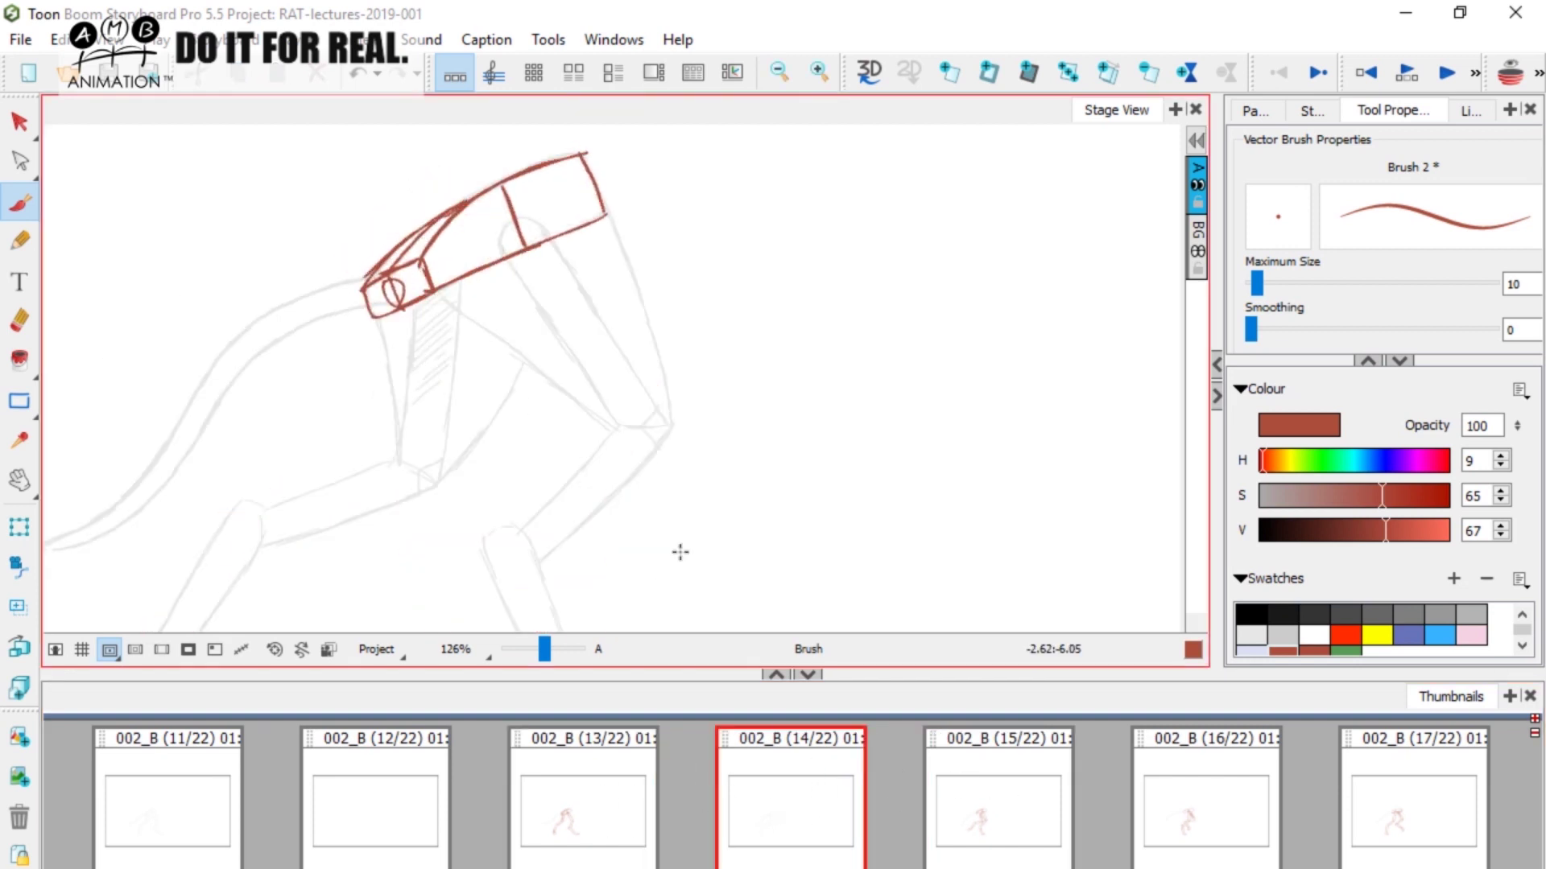
click(1408, 635)
drag(420, 231, 435, 221)
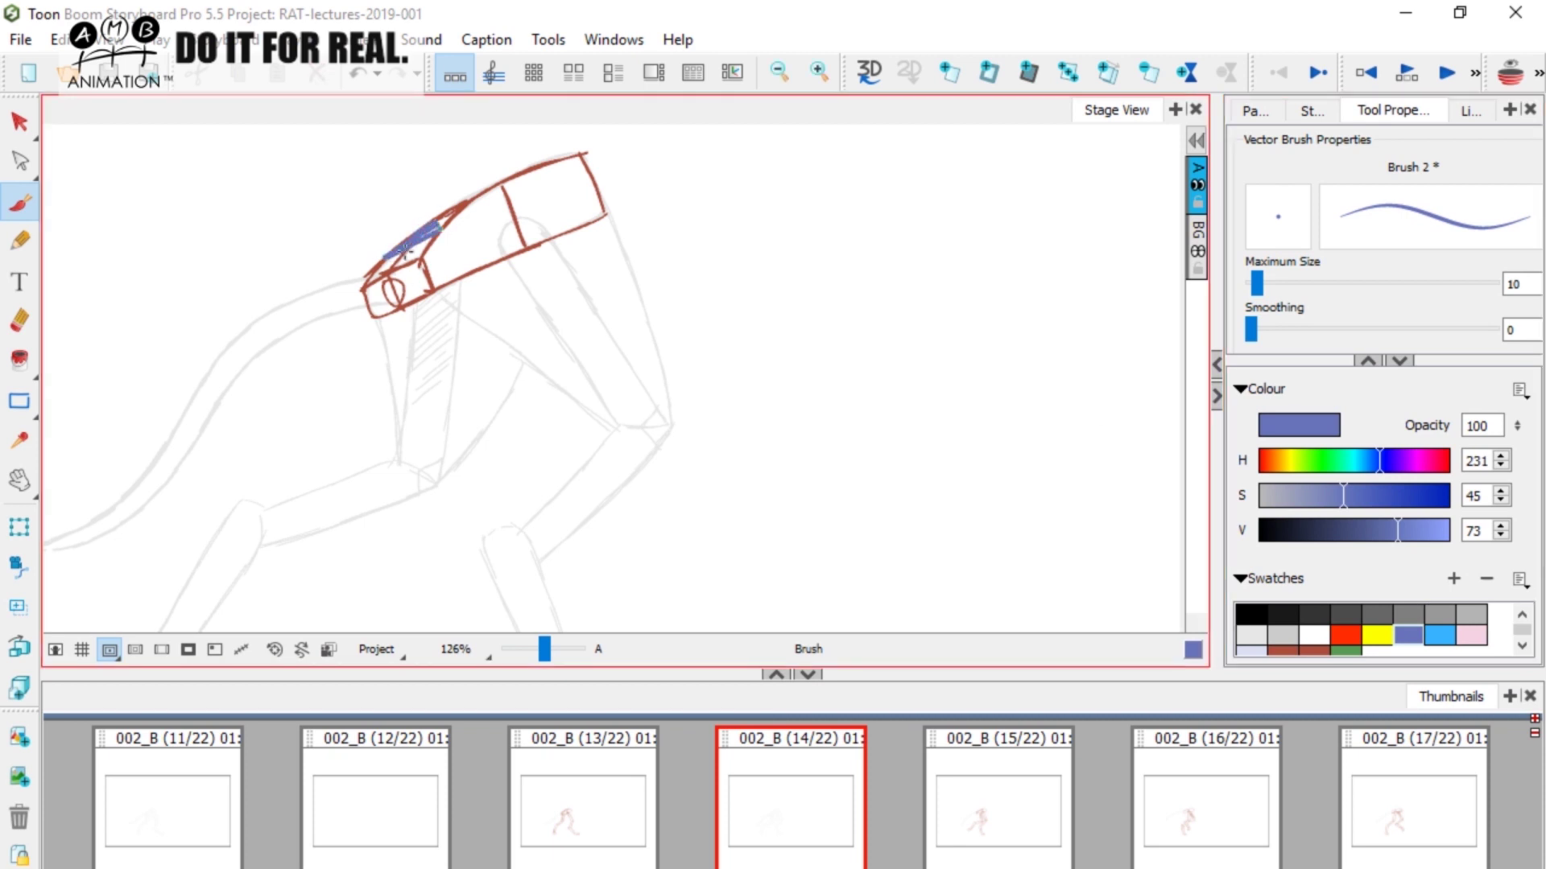
Shade the strip between the upper pelvis curves in the blue-violet swatch on panels 002_B (13/22) and (15/22).
click(620, 797)
mouse_move(394, 227)
mouse_down()
mouse_move(457, 176)
mouse_move(362, 248)
mouse_move(441, 212)
mouse_up()
click(1174, 827)
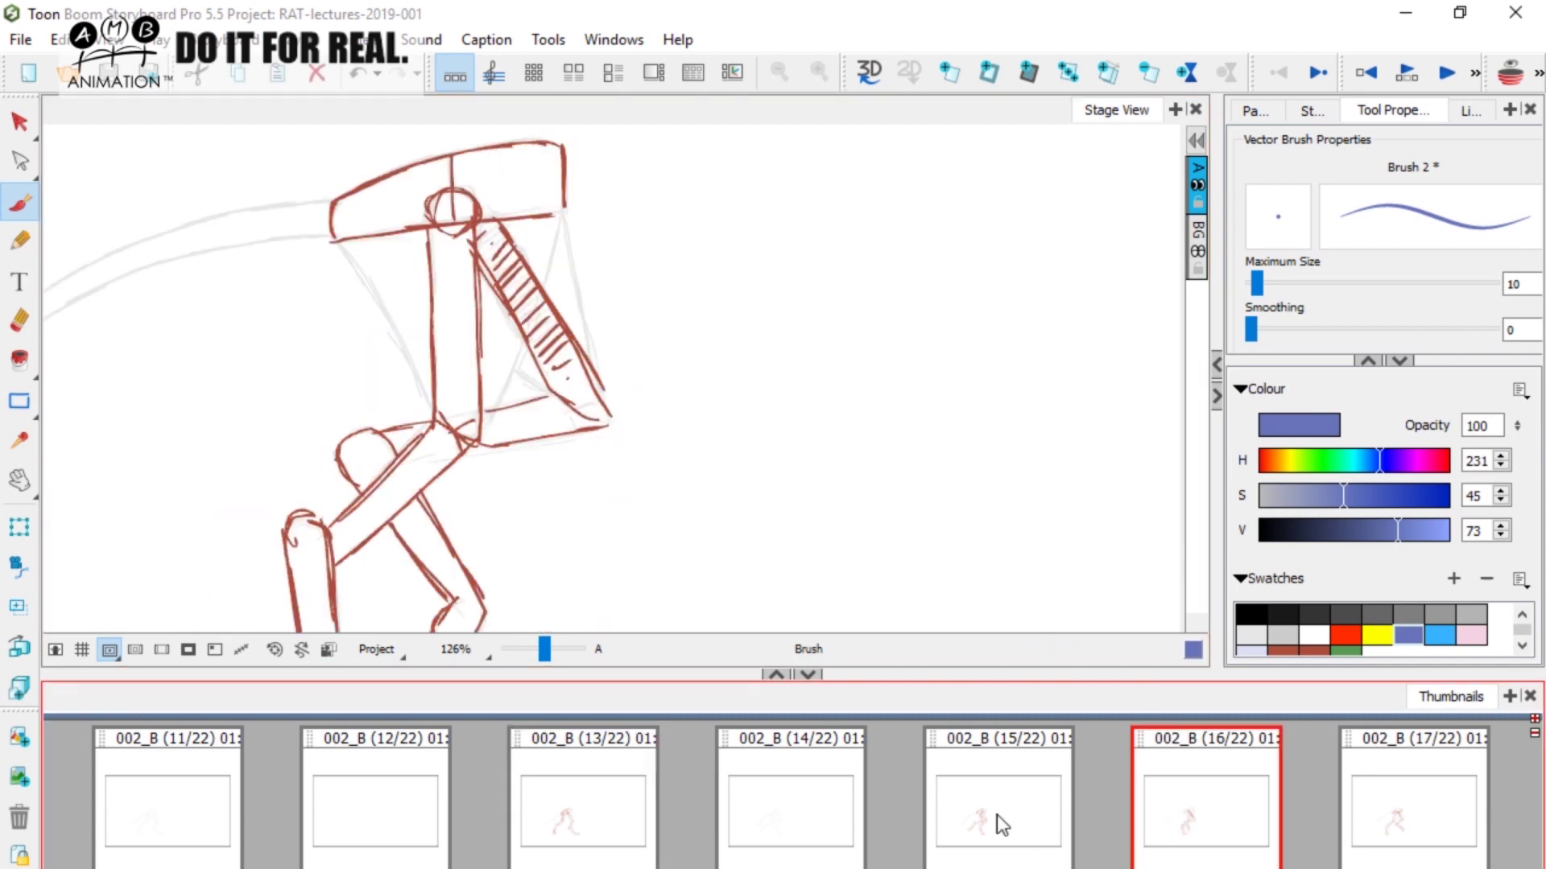
click(1001, 833)
mouse_move(358, 220)
mouse_down()
mouse_move(513, 158)
mouse_move(356, 223)
mouse_up()
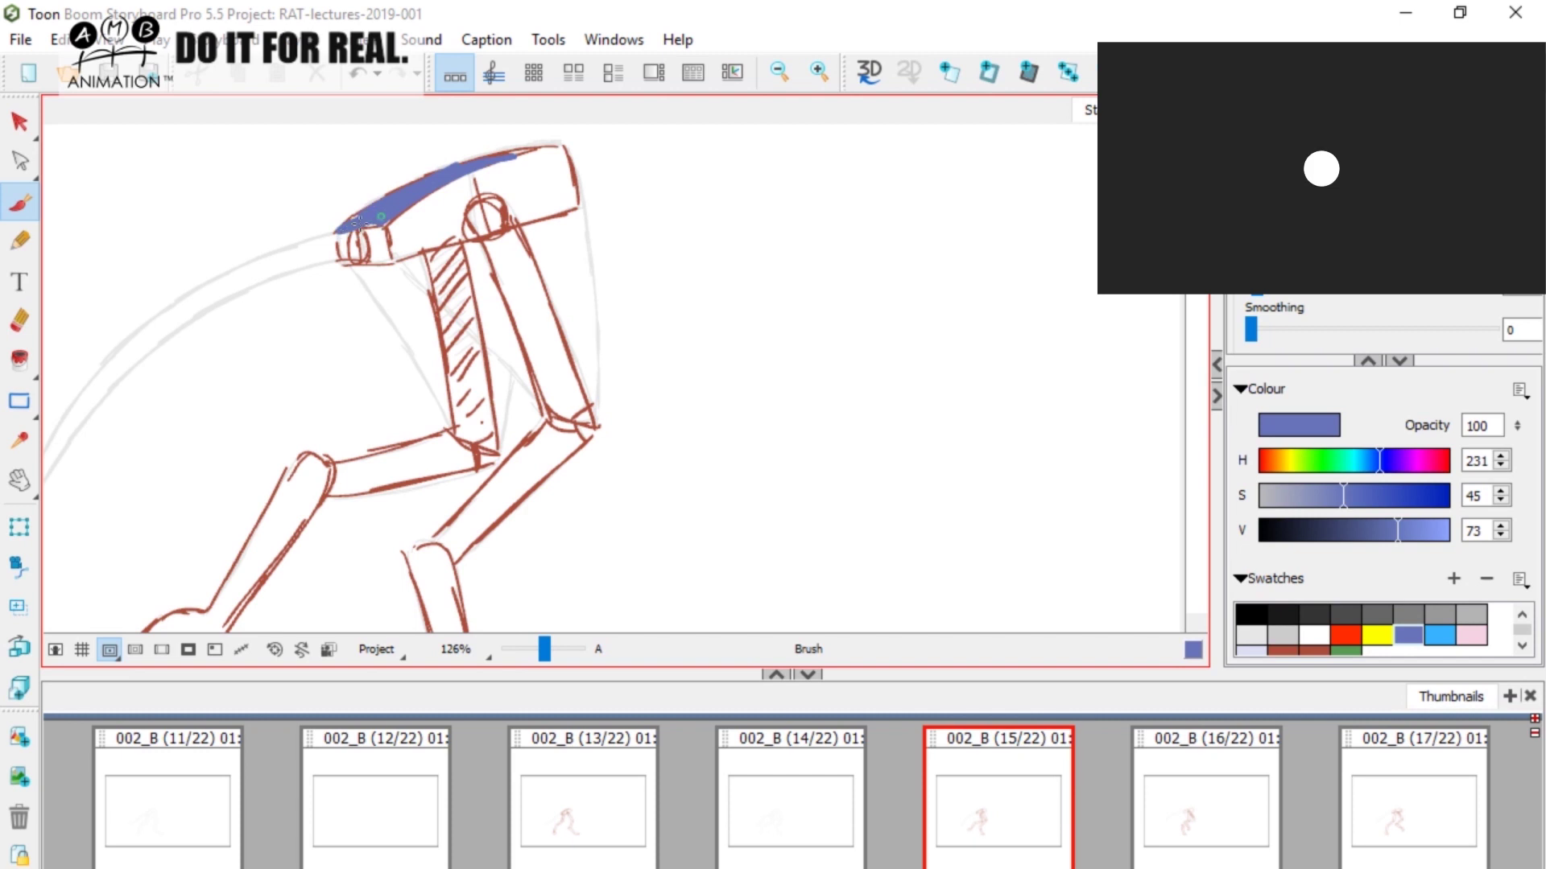
Delete the blue-violet shading from the pelvis on panel 002_B (14/22).
click(803, 788)
click(19, 123)
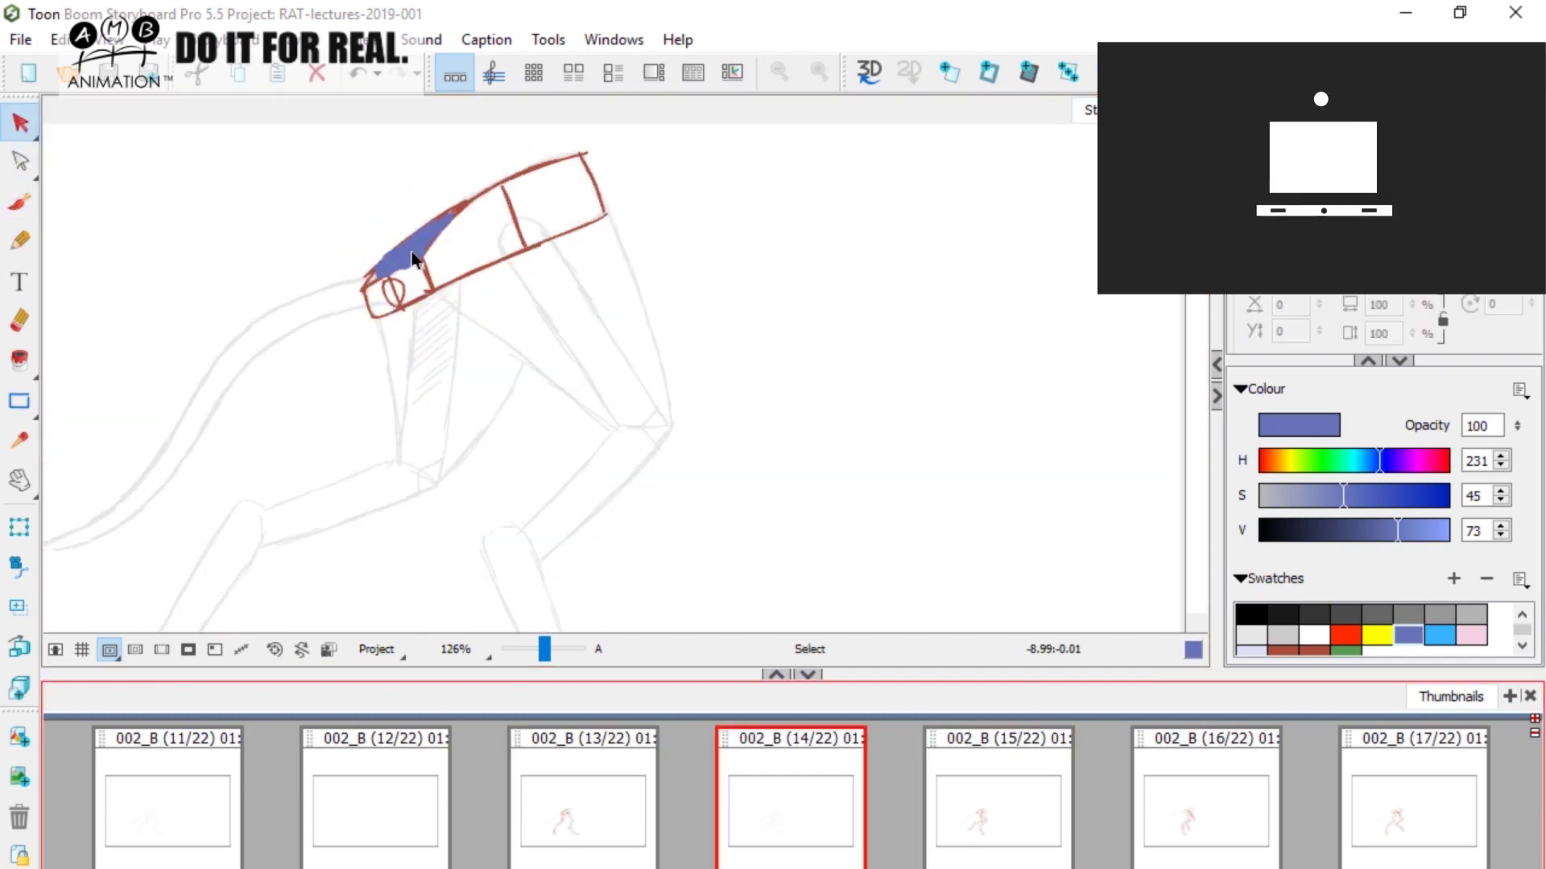
click(415, 259)
key(Delete)
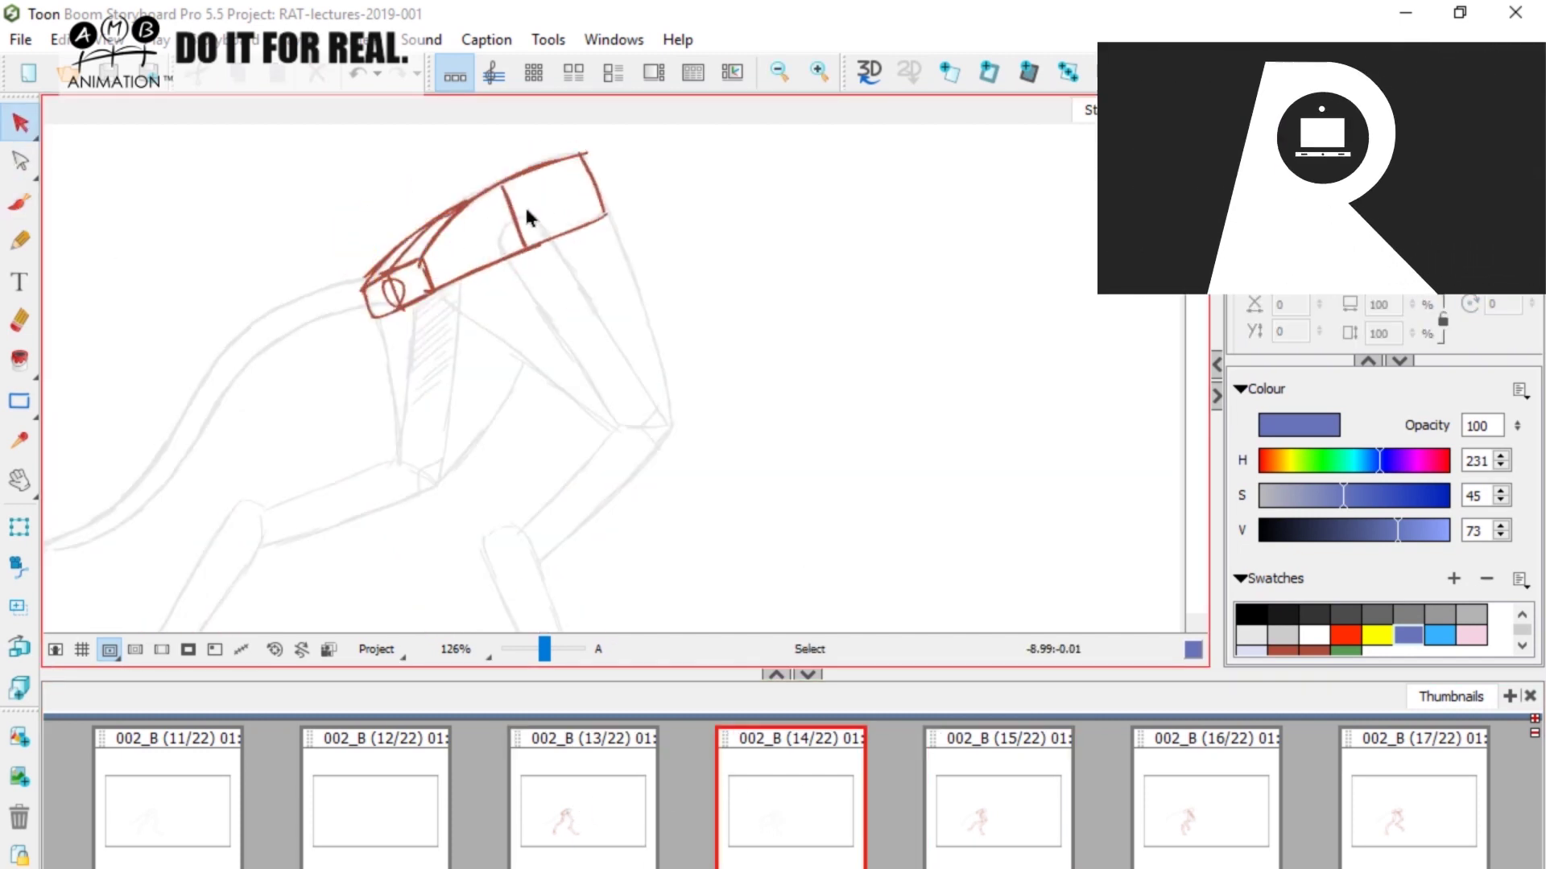
Try a longer blue-violet shading strip along the pelvis's upper edge on panel 002_B (14/22), using the neighbouring panels as onion-skin reference.
click(583, 797)
click(984, 790)
click(593, 800)
click(814, 800)
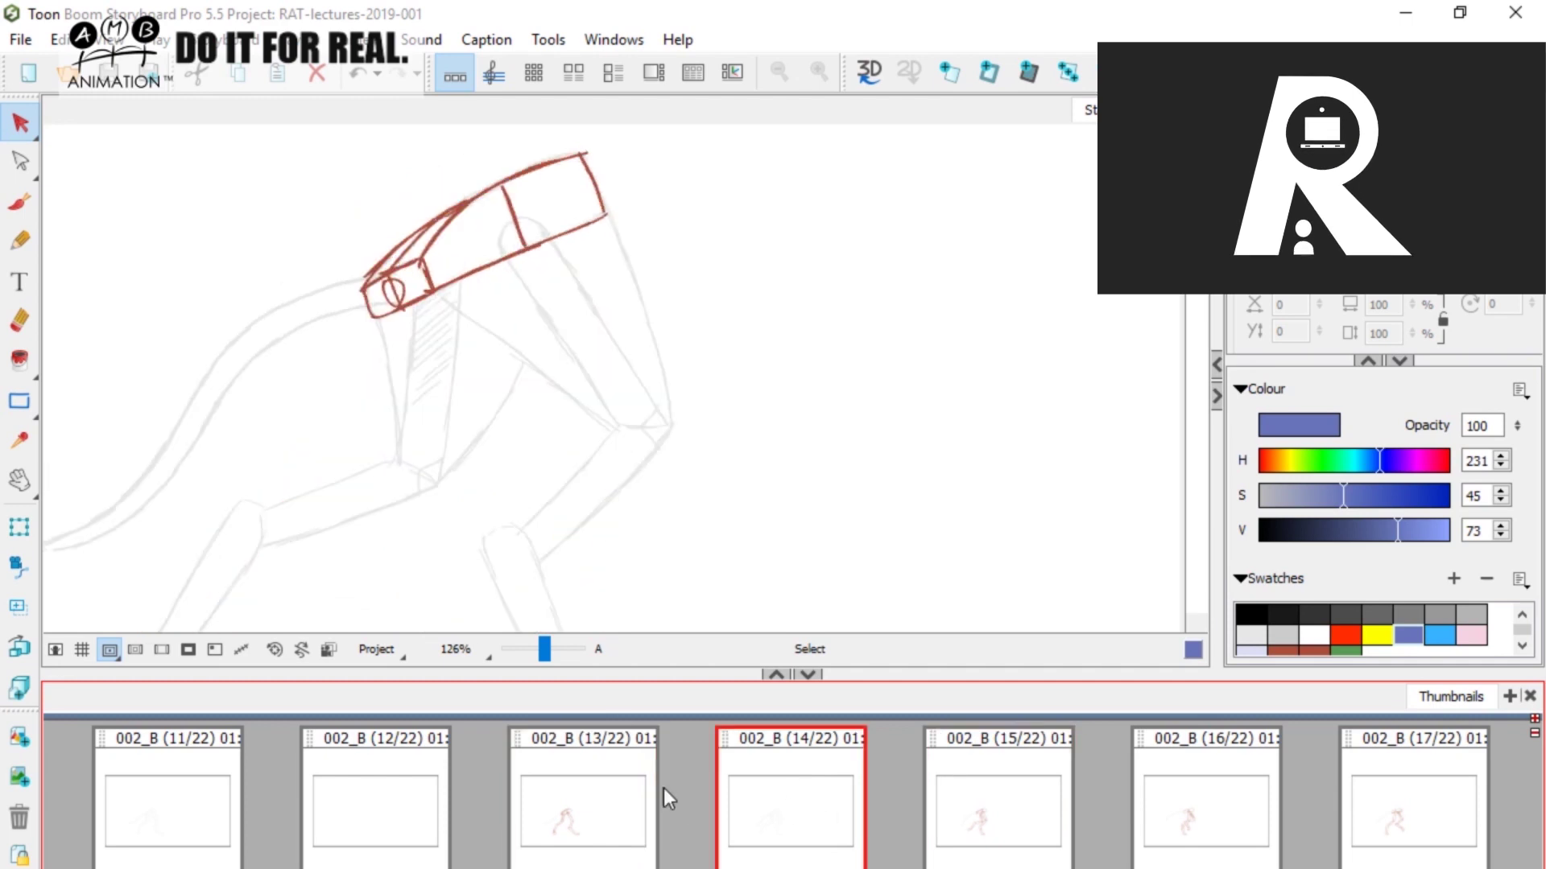
click(649, 753)
key(alt+b)
click(742, 736)
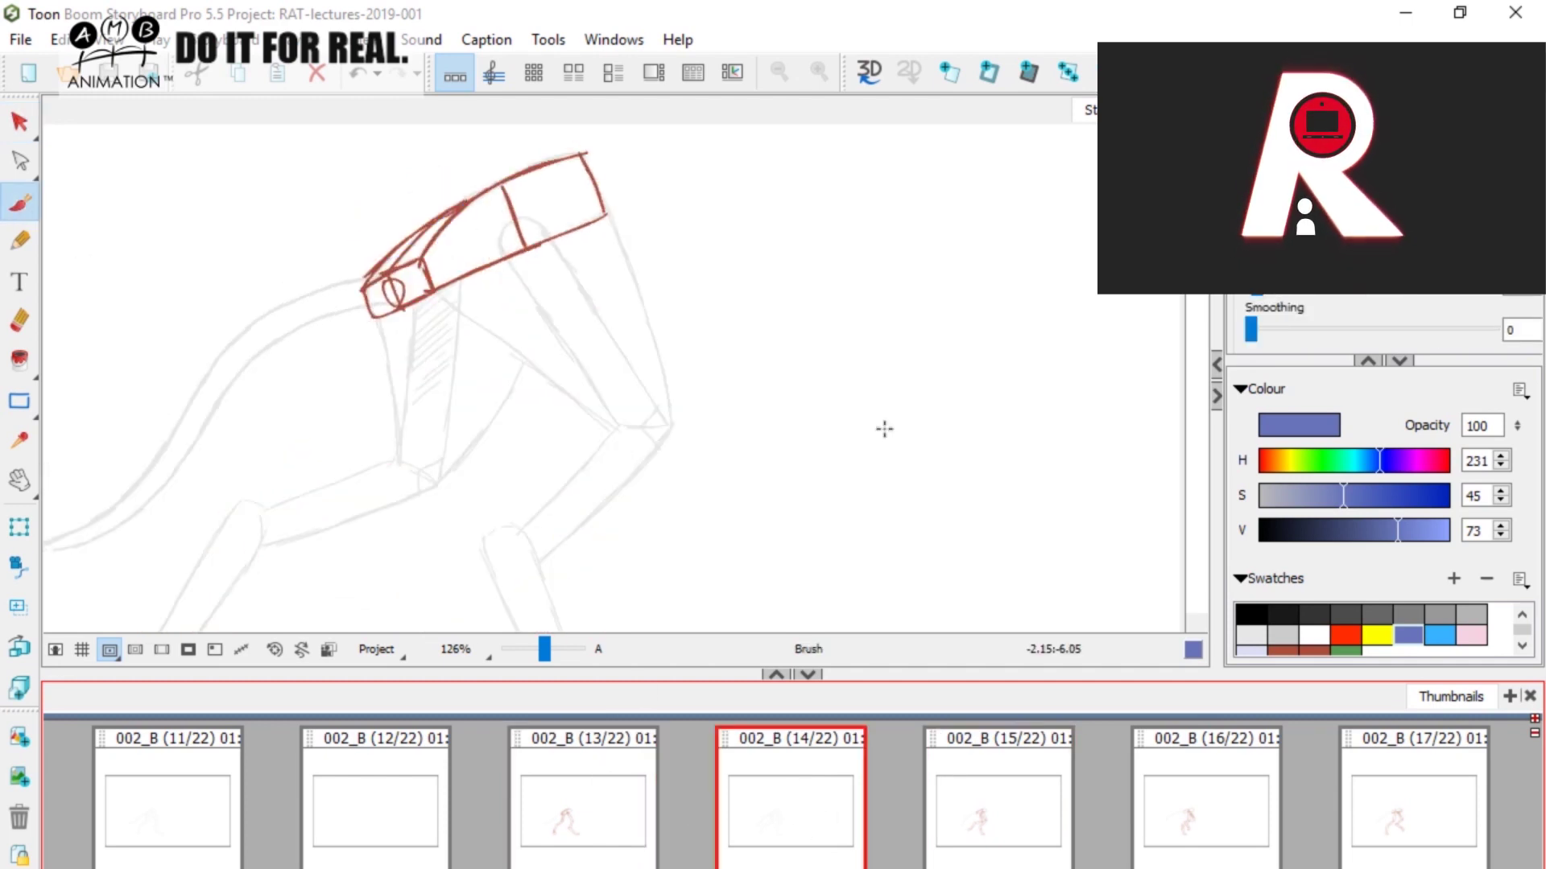
key(alt+o)
mouse_move(486, 189)
mouse_down()
mouse_move(397, 257)
mouse_move(427, 227)
mouse_up()
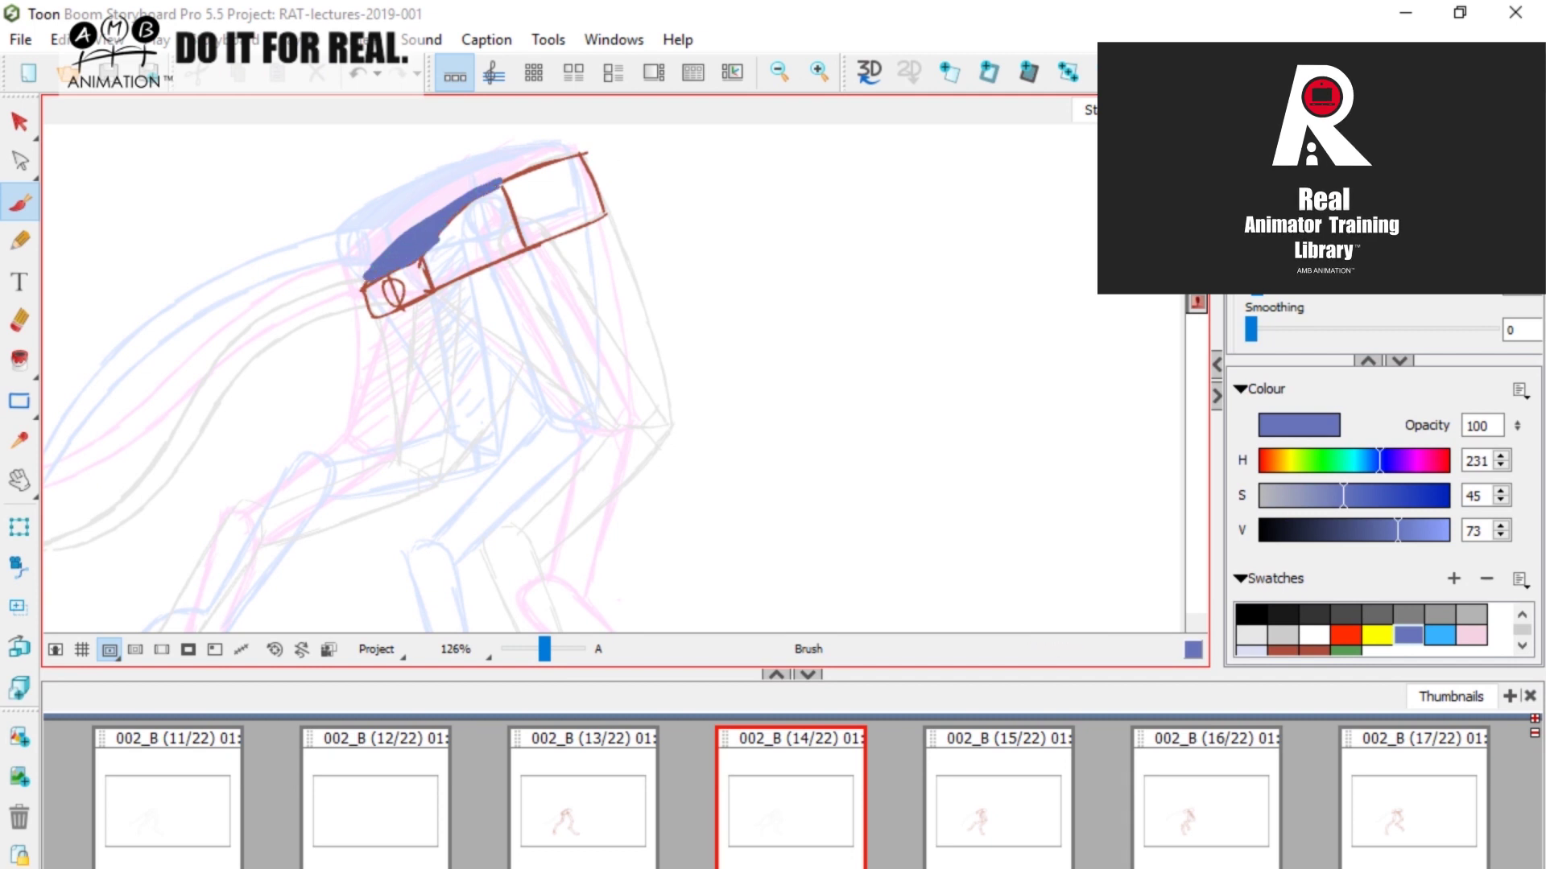
key(alt+o)
Check the longer pelvis shading on panel 002_B (14/22) against panels (13/22) and (15/22), and delete it.
click(636, 795)
click(773, 785)
click(983, 774)
click(778, 805)
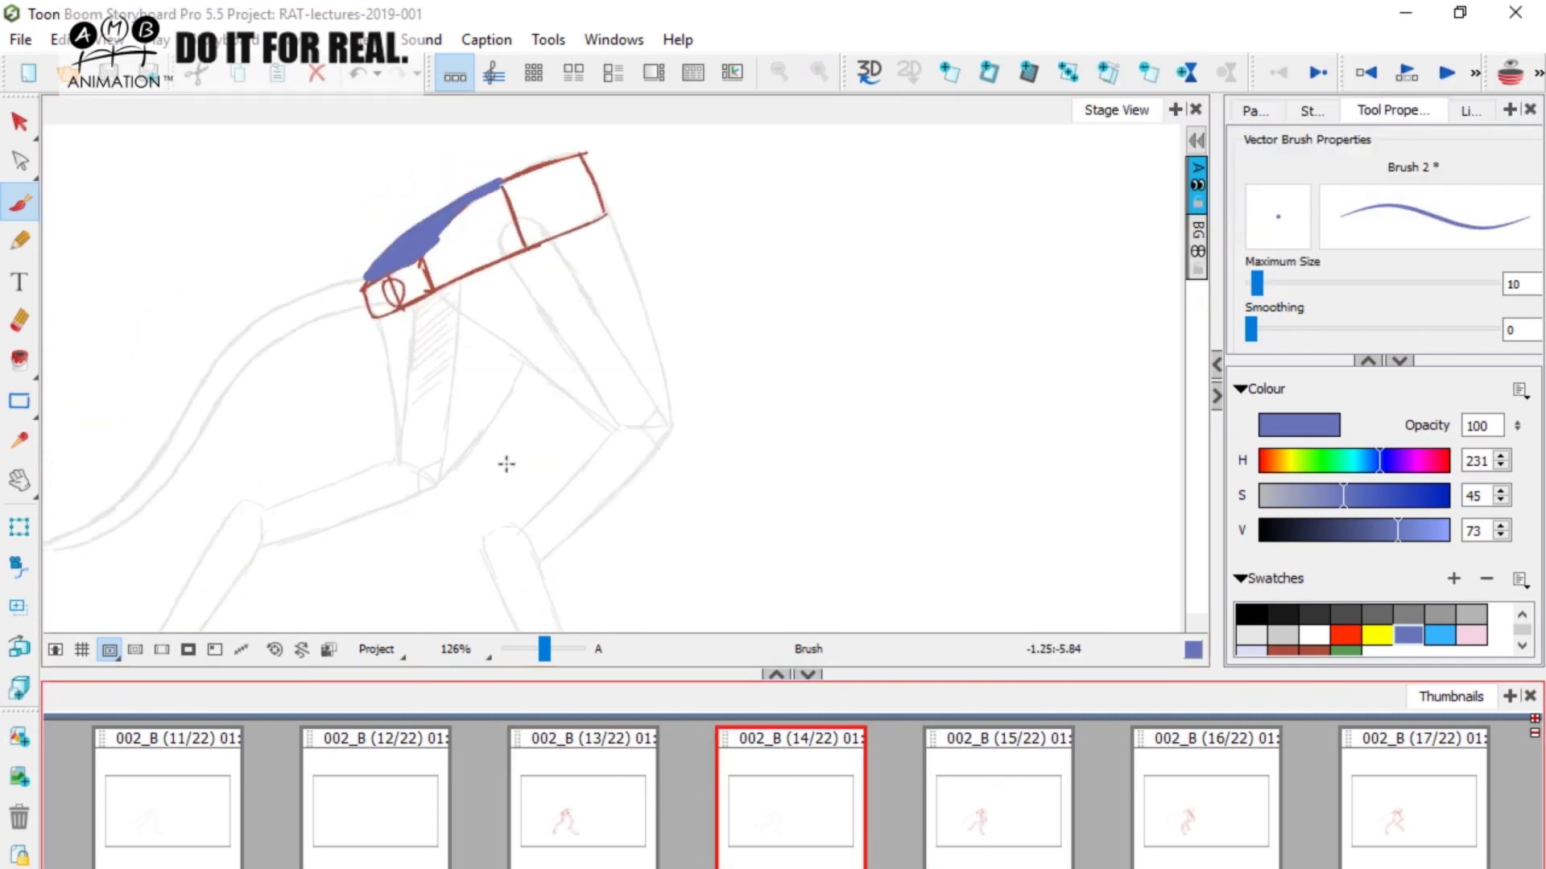
click(19, 122)
click(489, 199)
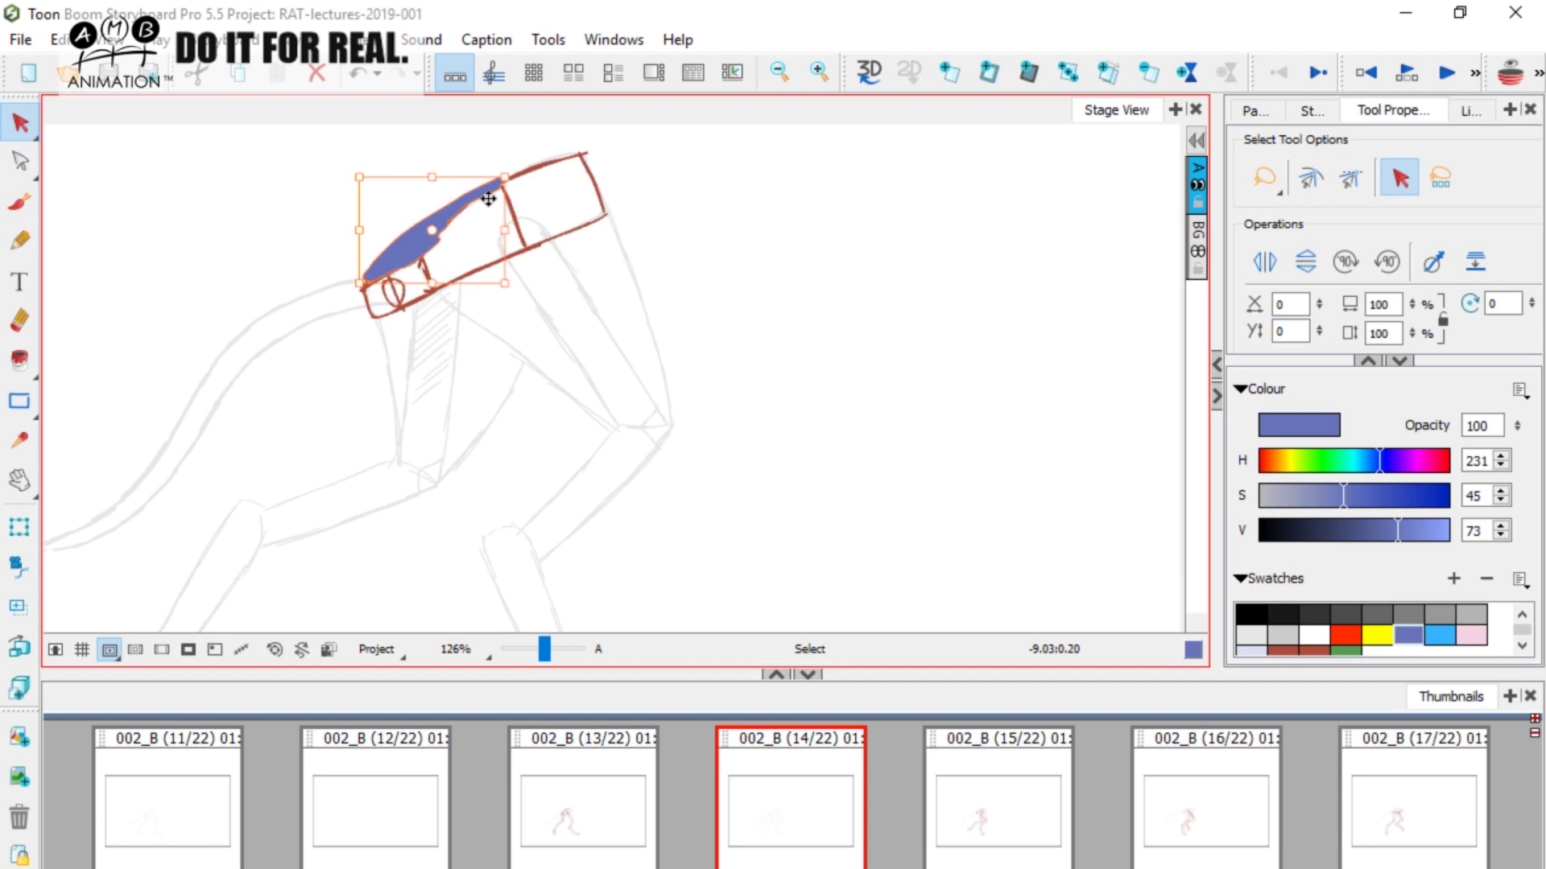
key(Delete)
Shade a shorter blue-violet strip at the rear of the pelvis on panel 002_B (14/22), using panel (13/22) as reference.
click(19, 202)
key(Left)
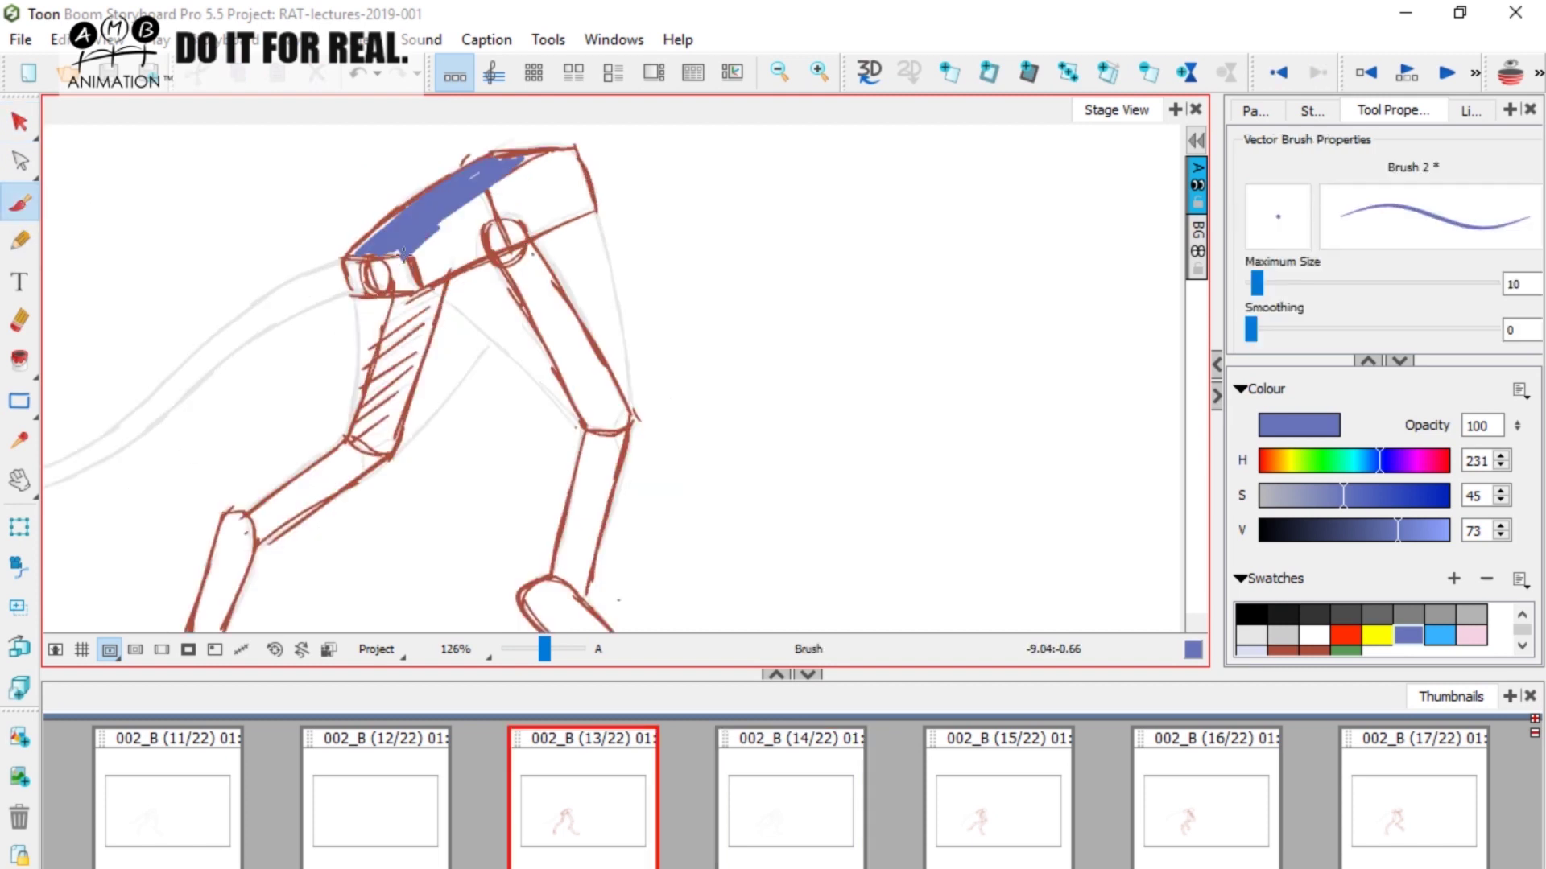
key(Right)
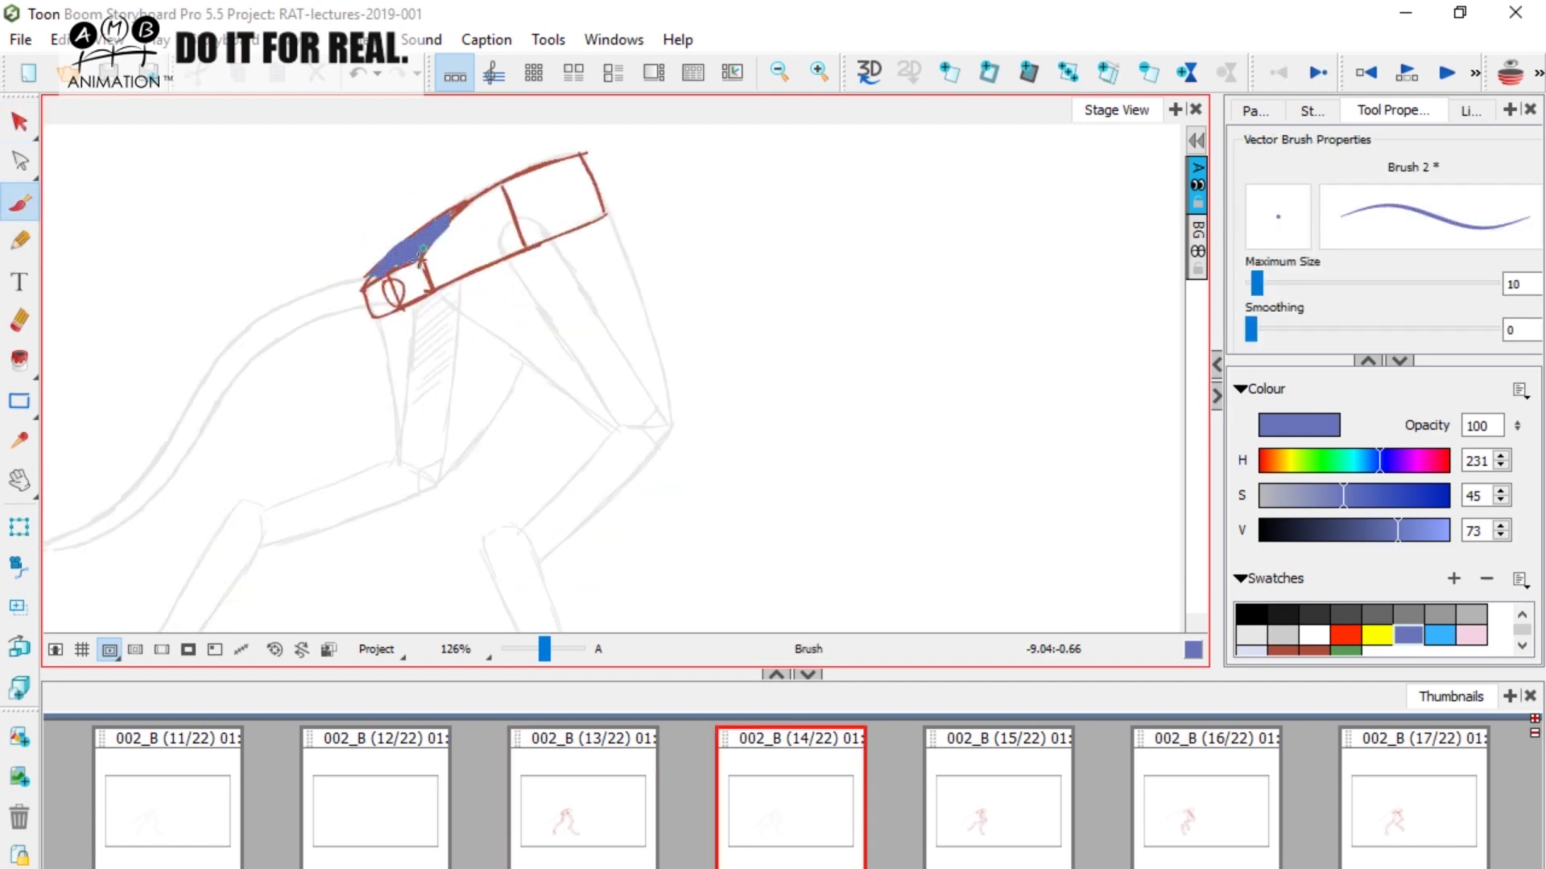
Compare the pelvis's shaded far side across panels 002_B (13/22), (14/22) and (15/22).
click(598, 807)
click(797, 785)
click(1018, 773)
click(611, 785)
click(793, 780)
click(982, 771)
click(809, 789)
click(938, 766)
click(619, 789)
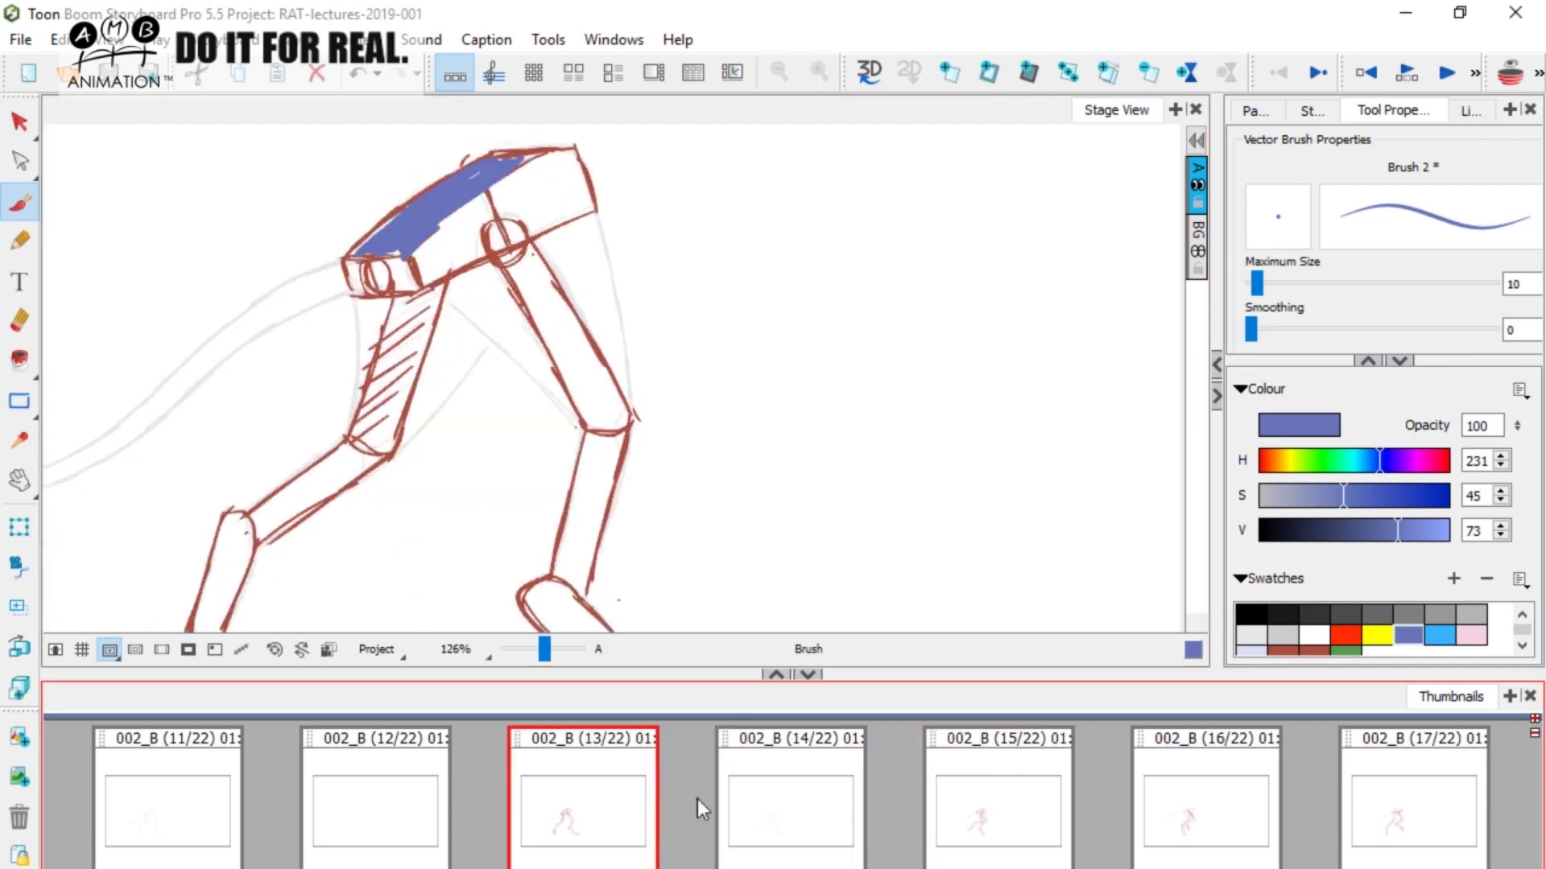
Remove the short blue-violet shading strip from the pelvis on panel 002_B (14/22).
click(756, 797)
click(19, 122)
click(442, 235)
key(Delete)
Delete the blue-violet pelvis shading on panels 002_B (13/22) and (15/22).
click(624, 765)
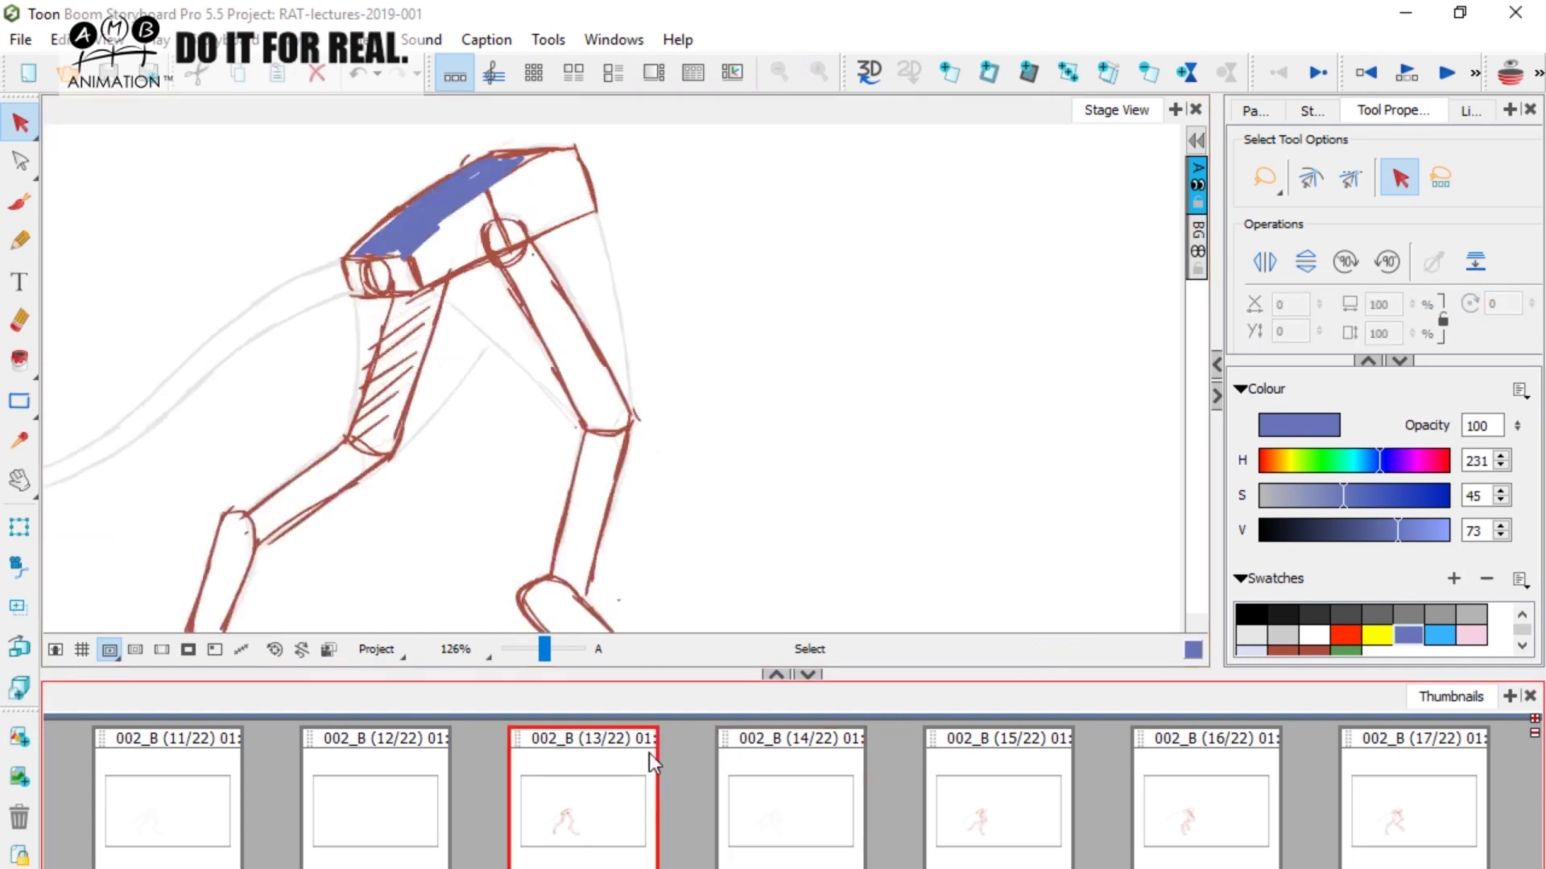
click(421, 222)
key(Delete)
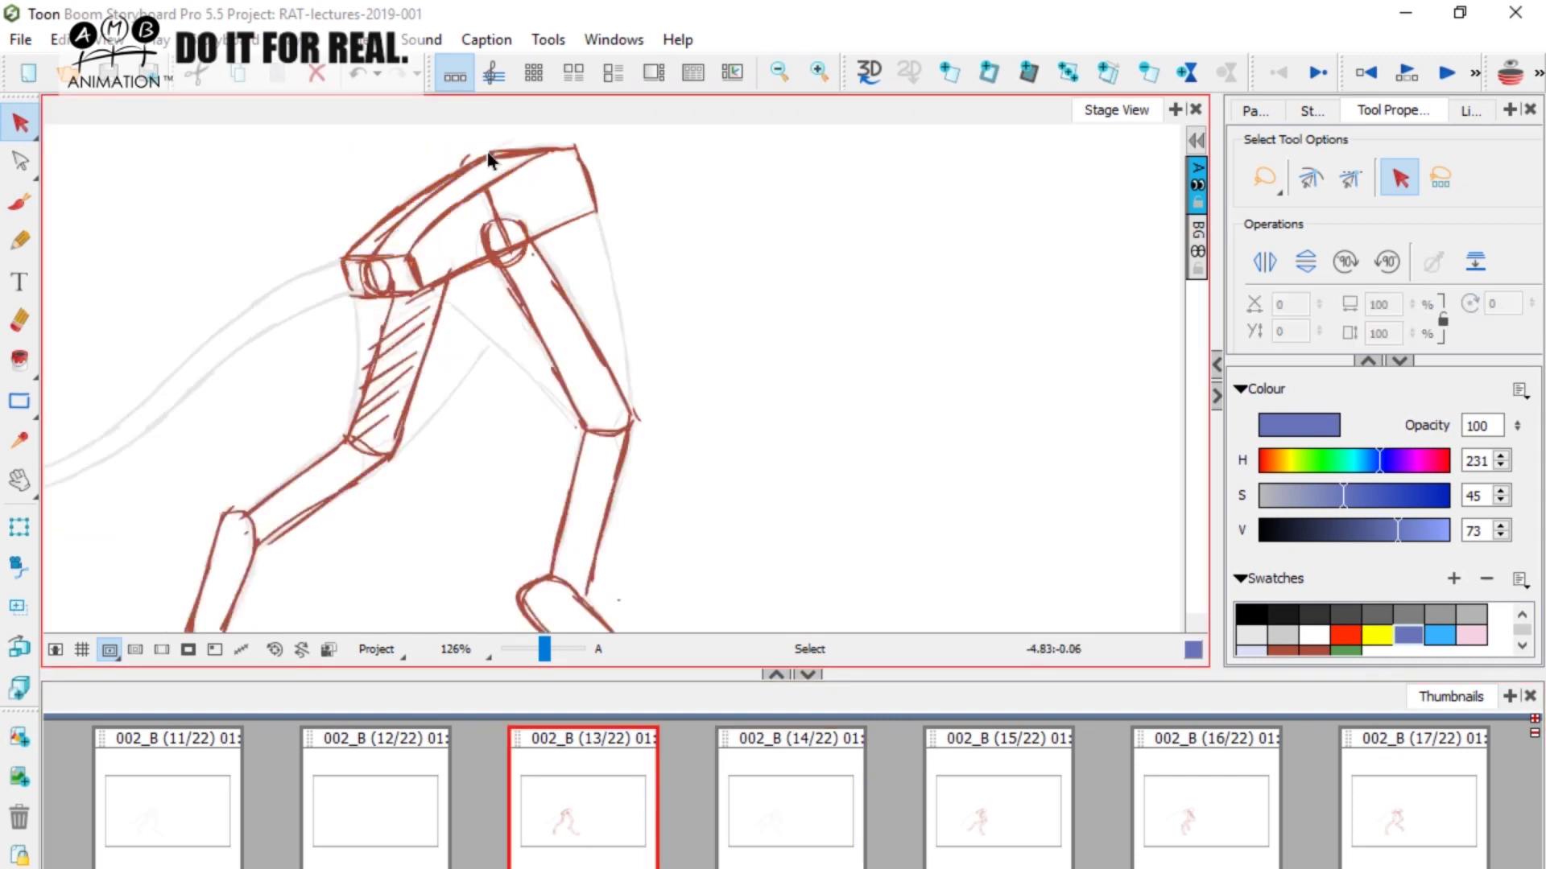
click(979, 736)
click(483, 167)
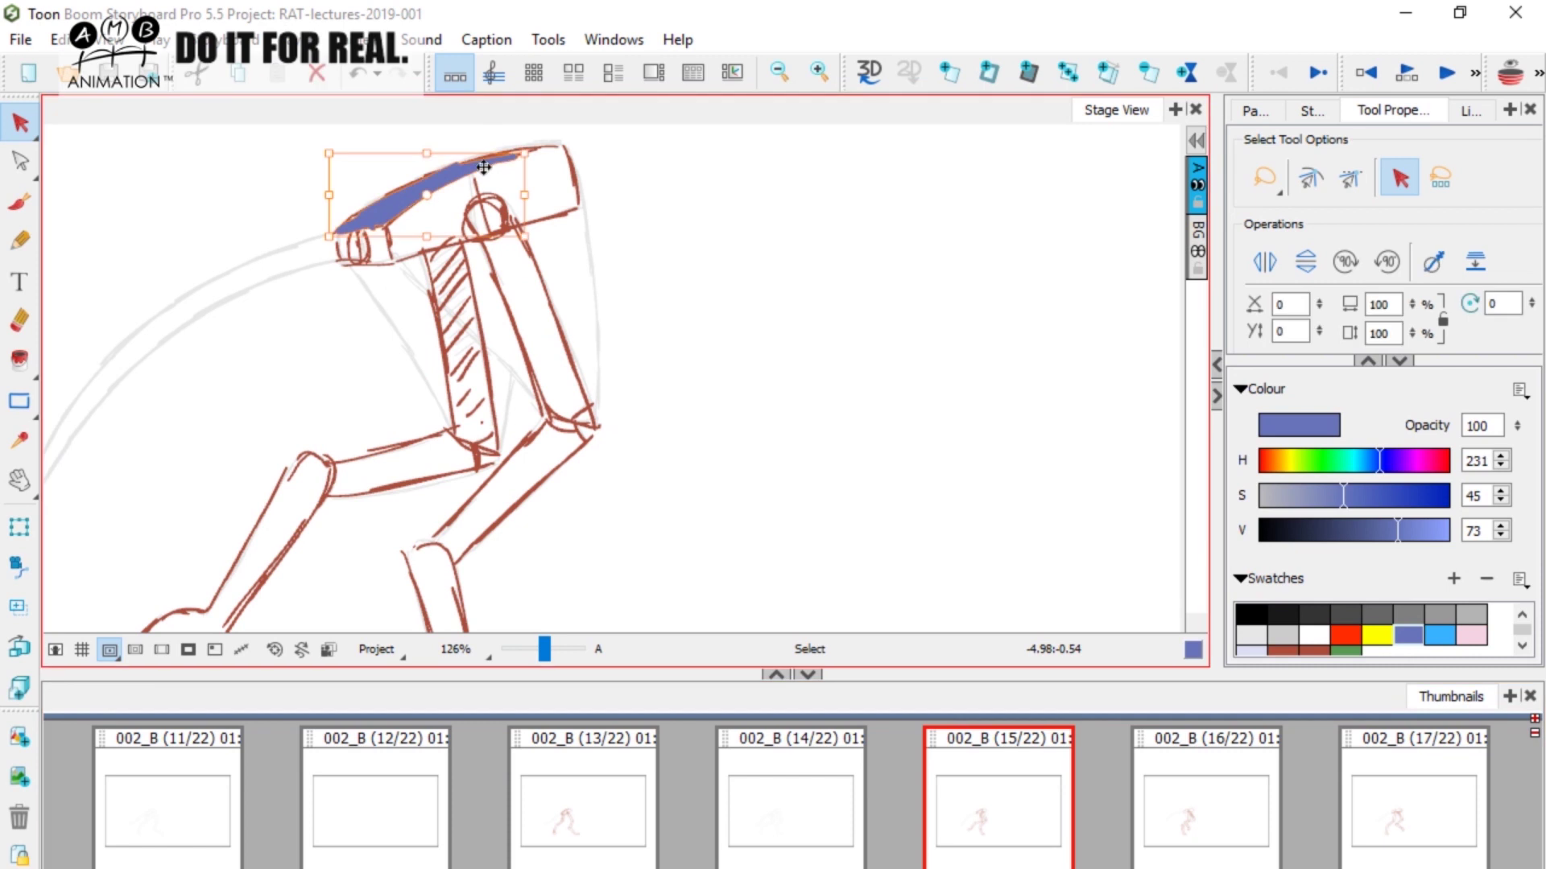
key(Delete)
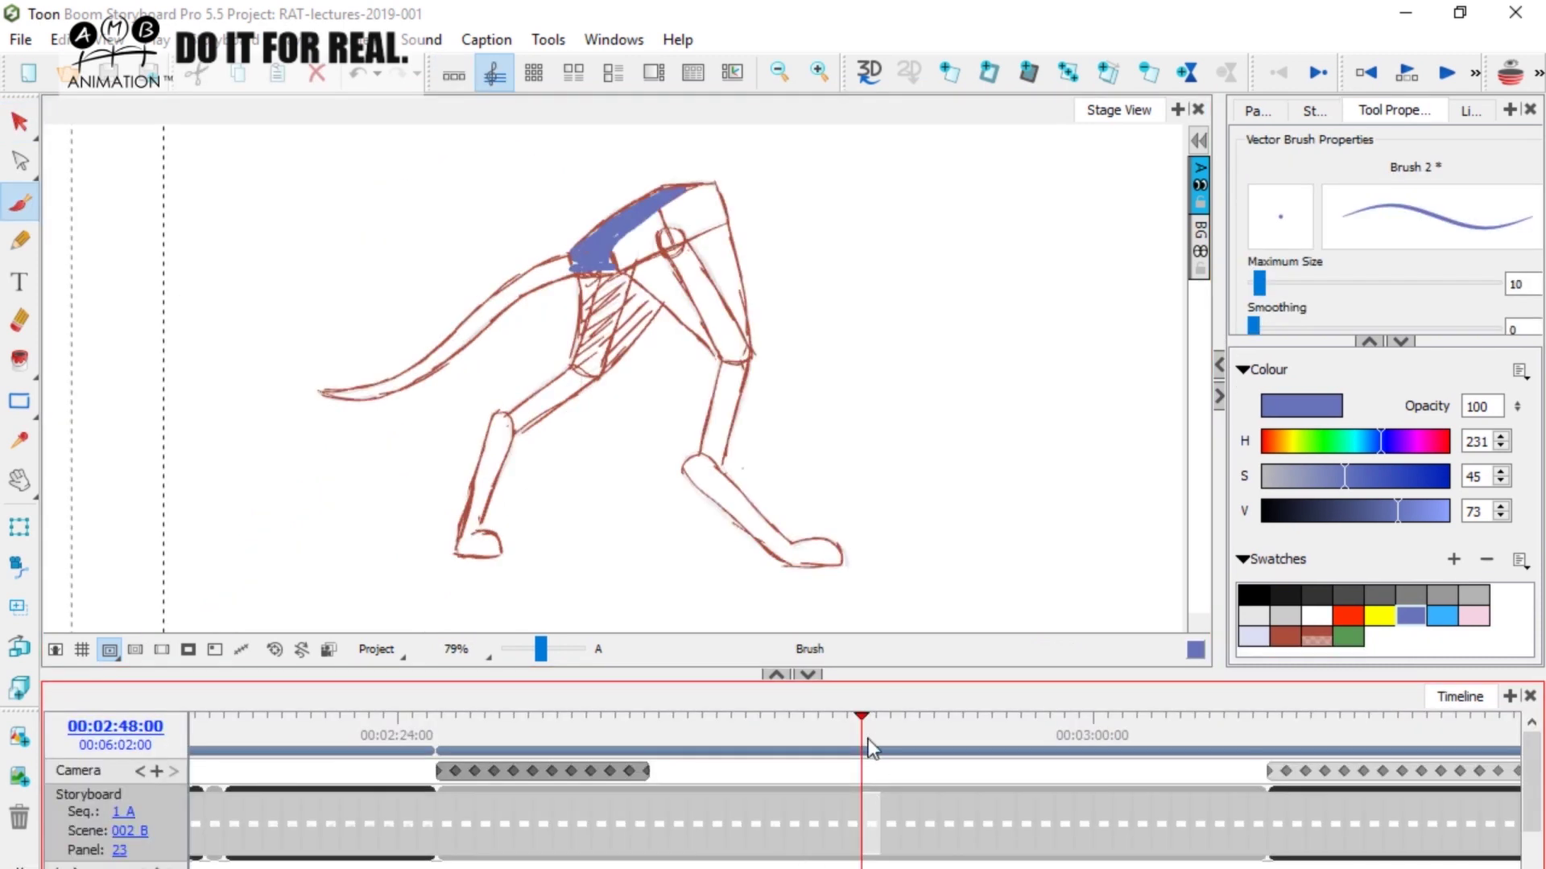
Delete the blue-violet pelvis shading on panel 14 of scene 002_B and on its shaded neighbours in the timeline.
mouse_move(863, 749)
mouse_down()
mouse_move(639, 749)
mouse_move(926, 737)
mouse_move(640, 765)
mouse_move(877, 744)
mouse_move(856, 741)
mouse_move(680, 750)
mouse_move(904, 757)
mouse_move(663, 771)
mouse_move(907, 757)
mouse_move(657, 757)
mouse_move(874, 761)
mouse_move(694, 760)
mouse_move(696, 777)
mouse_move(731, 779)
mouse_move(790, 766)
mouse_move(684, 772)
mouse_move(873, 762)
mouse_move(648, 787)
mouse_move(855, 782)
mouse_move(649, 786)
mouse_move(884, 763)
mouse_up()
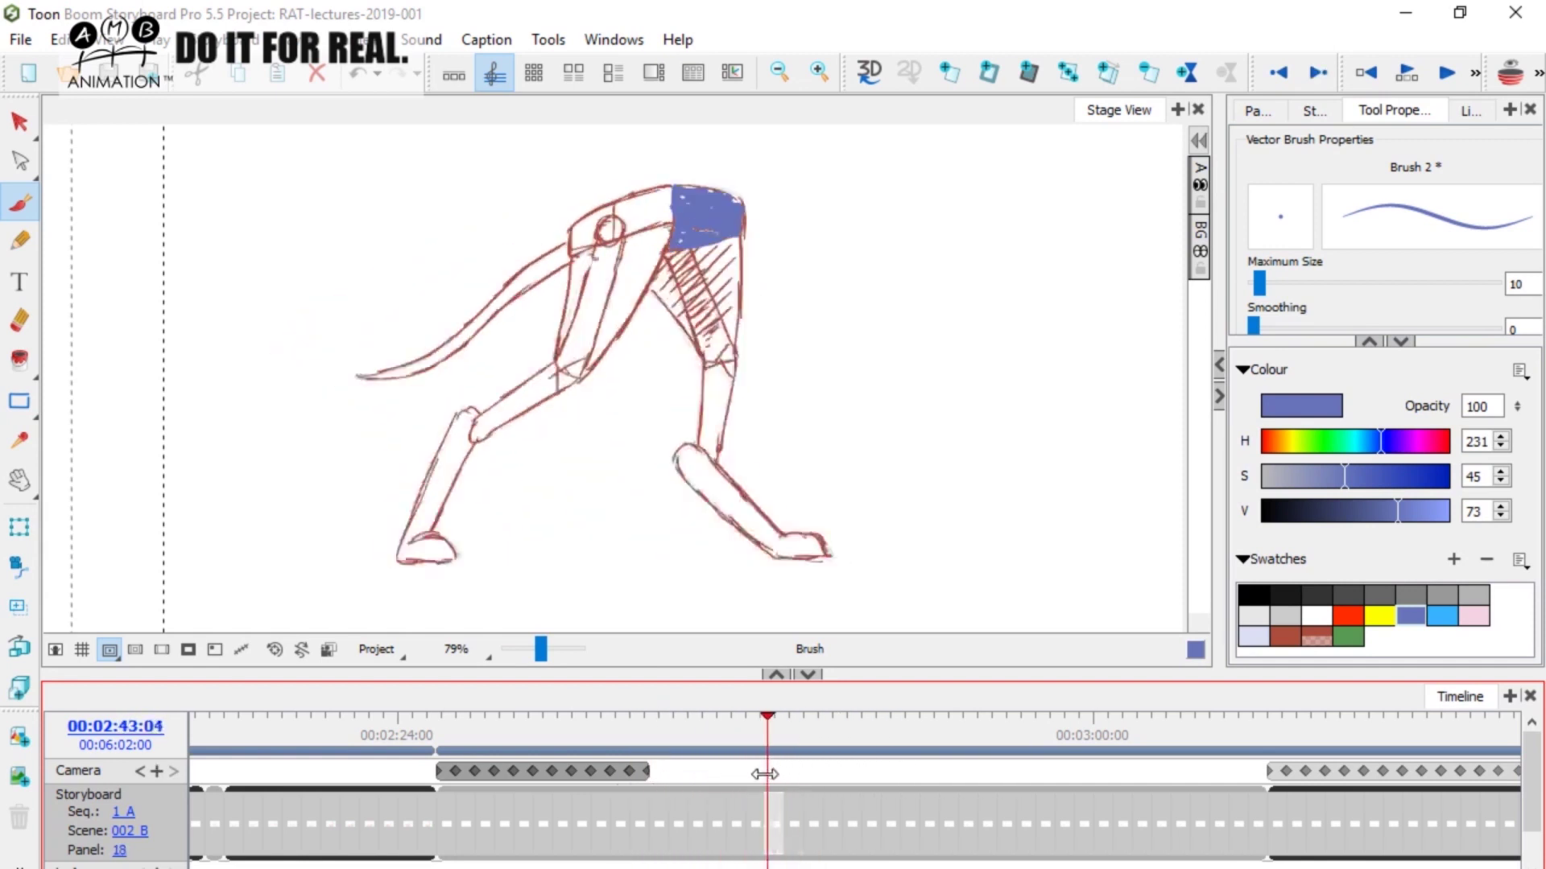
mouse_move(752, 729)
mouse_down()
mouse_move(649, 729)
mouse_move(697, 729)
mouse_move(664, 734)
mouse_up()
key(alt+s)
click(608, 246)
click(707, 791)
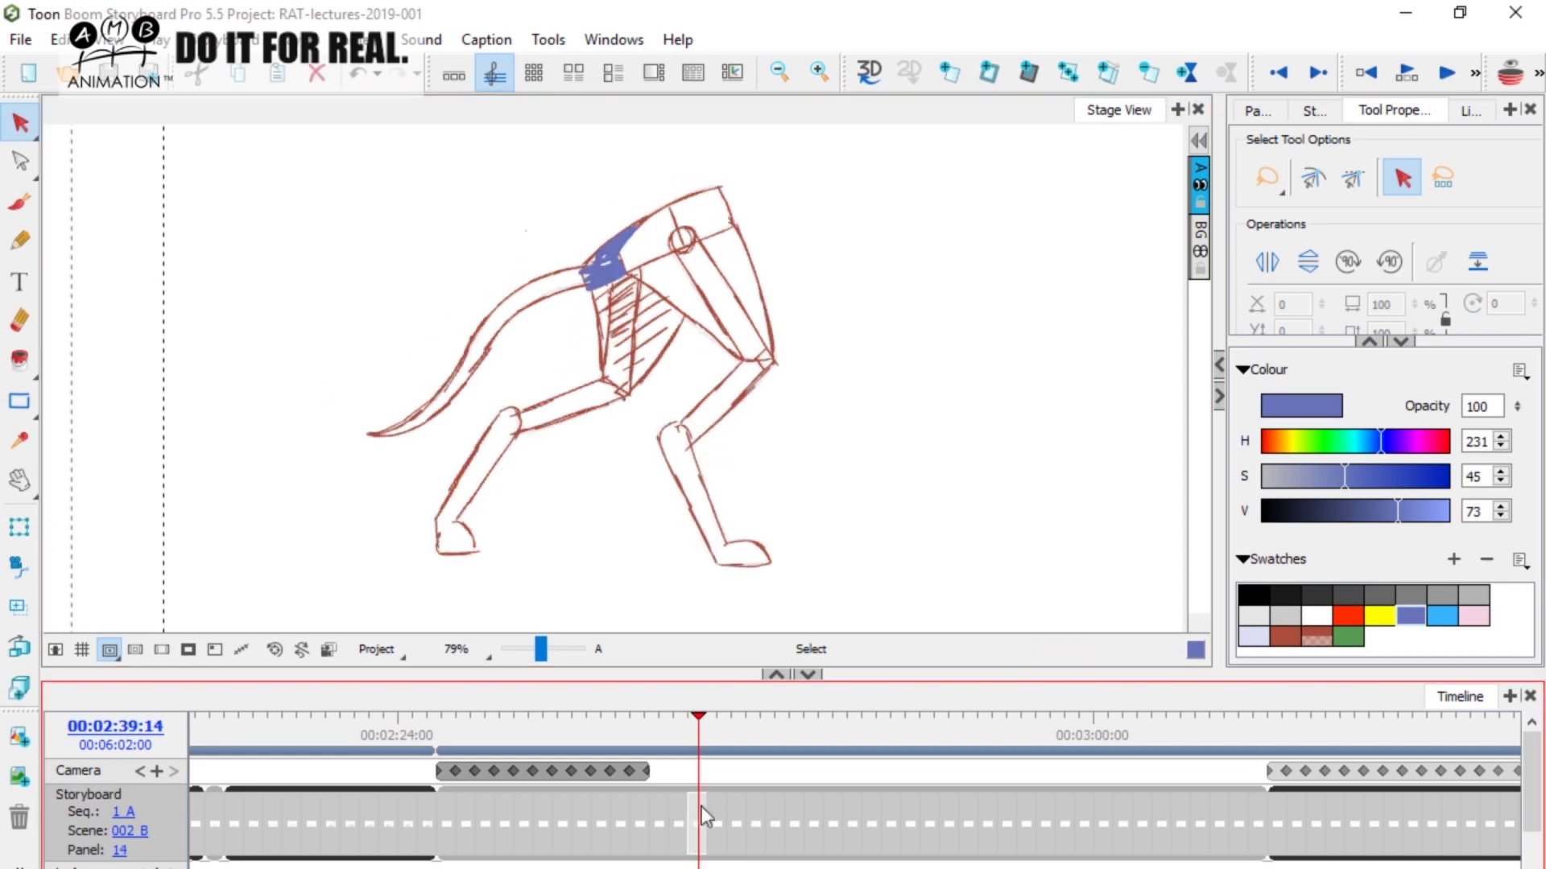
click(608, 270)
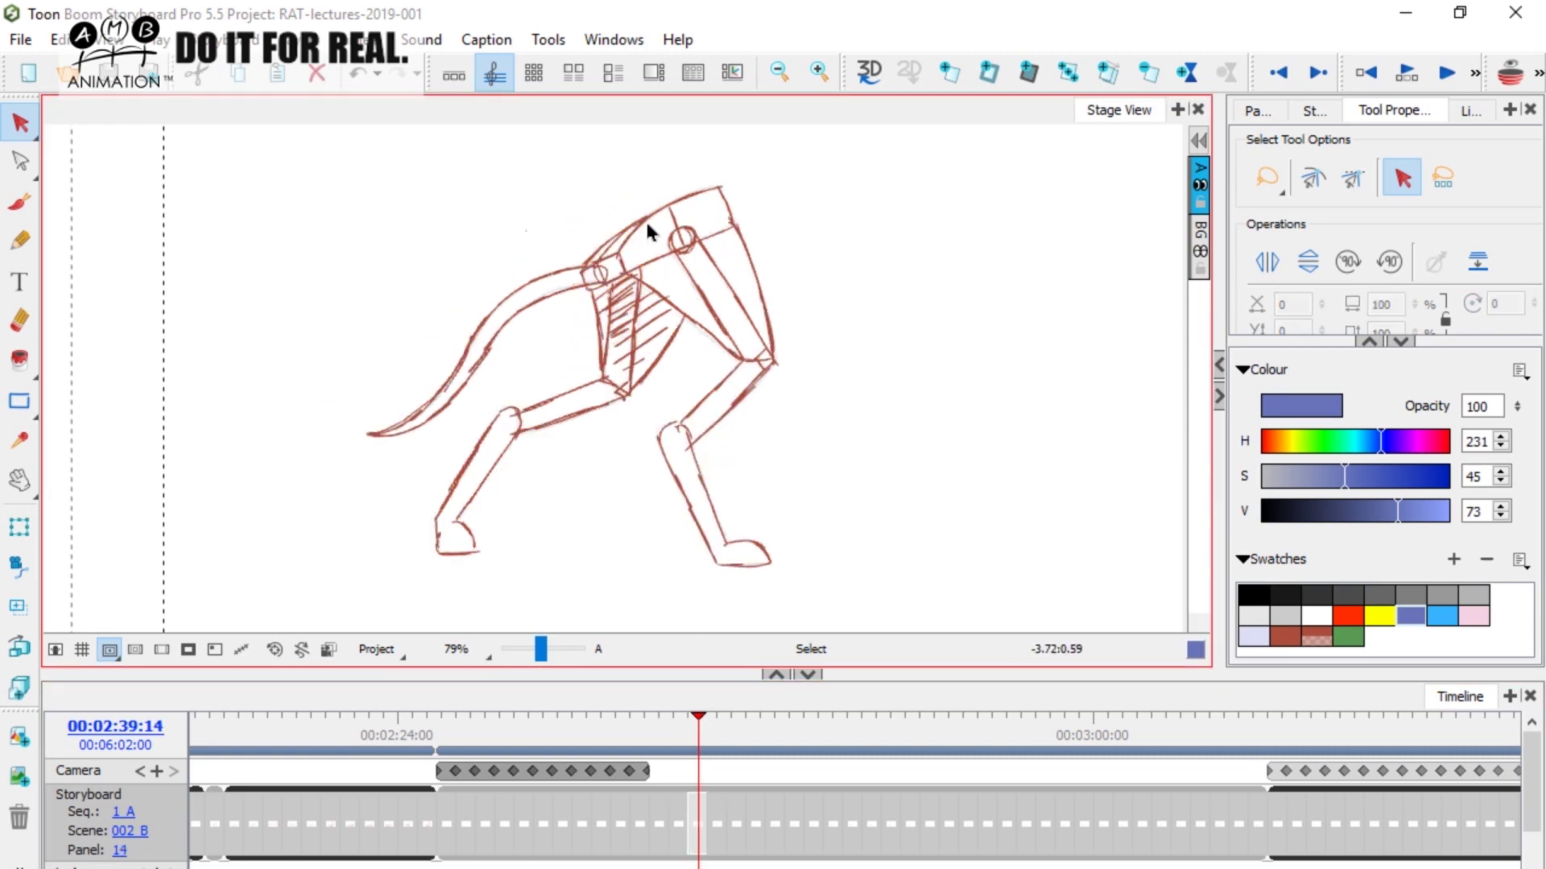
click(734, 803)
click(583, 233)
click(735, 790)
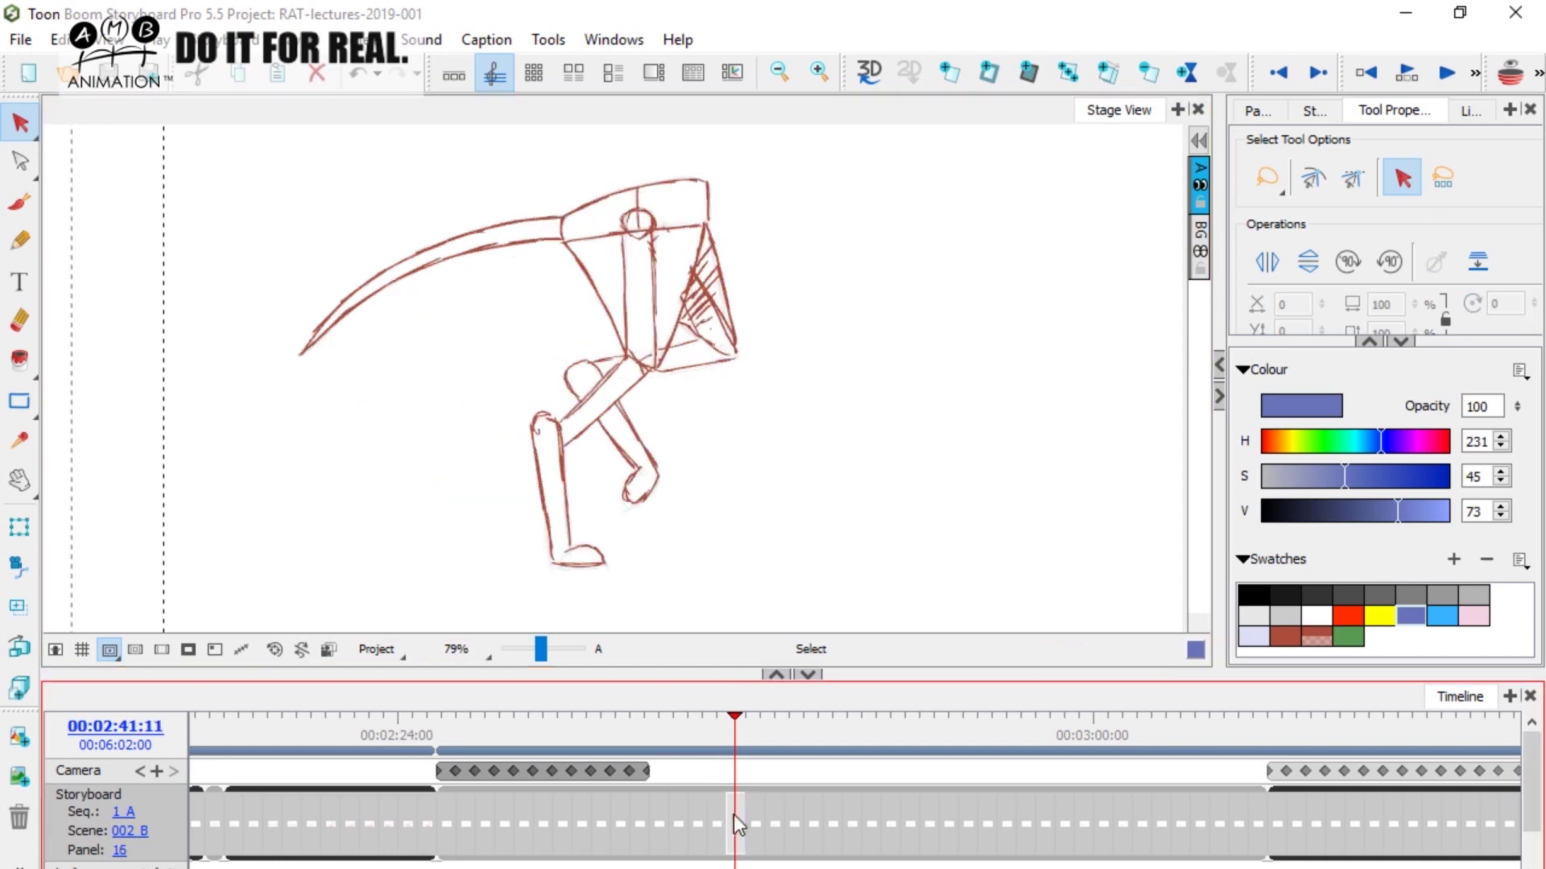
Delete the blue-violet shading from the pelvis on panels 17 and 18.
click(754, 822)
click(702, 211)
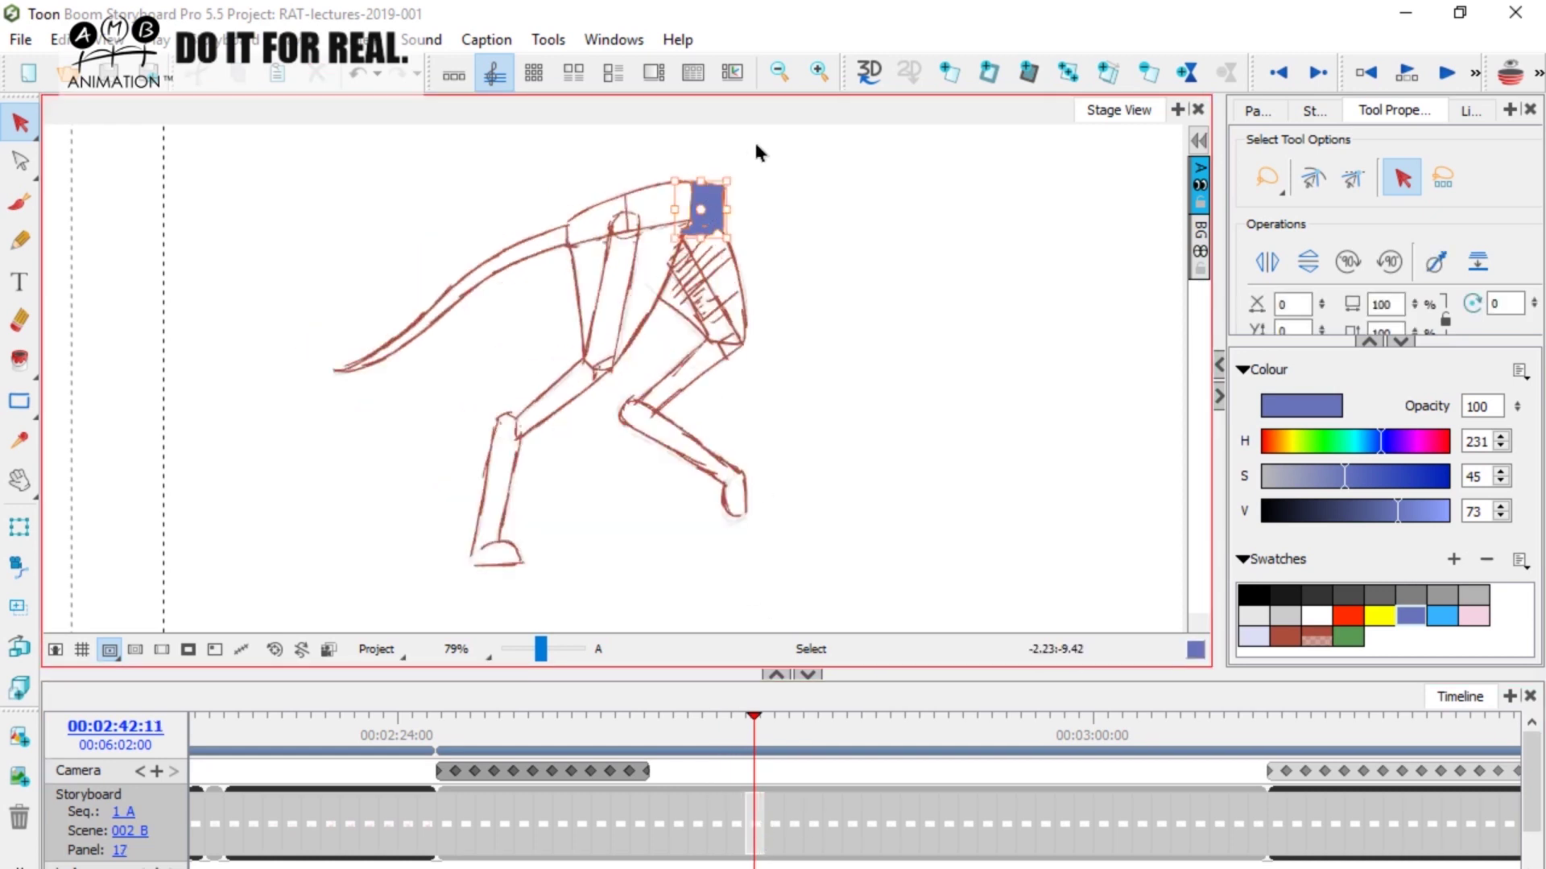
click(757, 151)
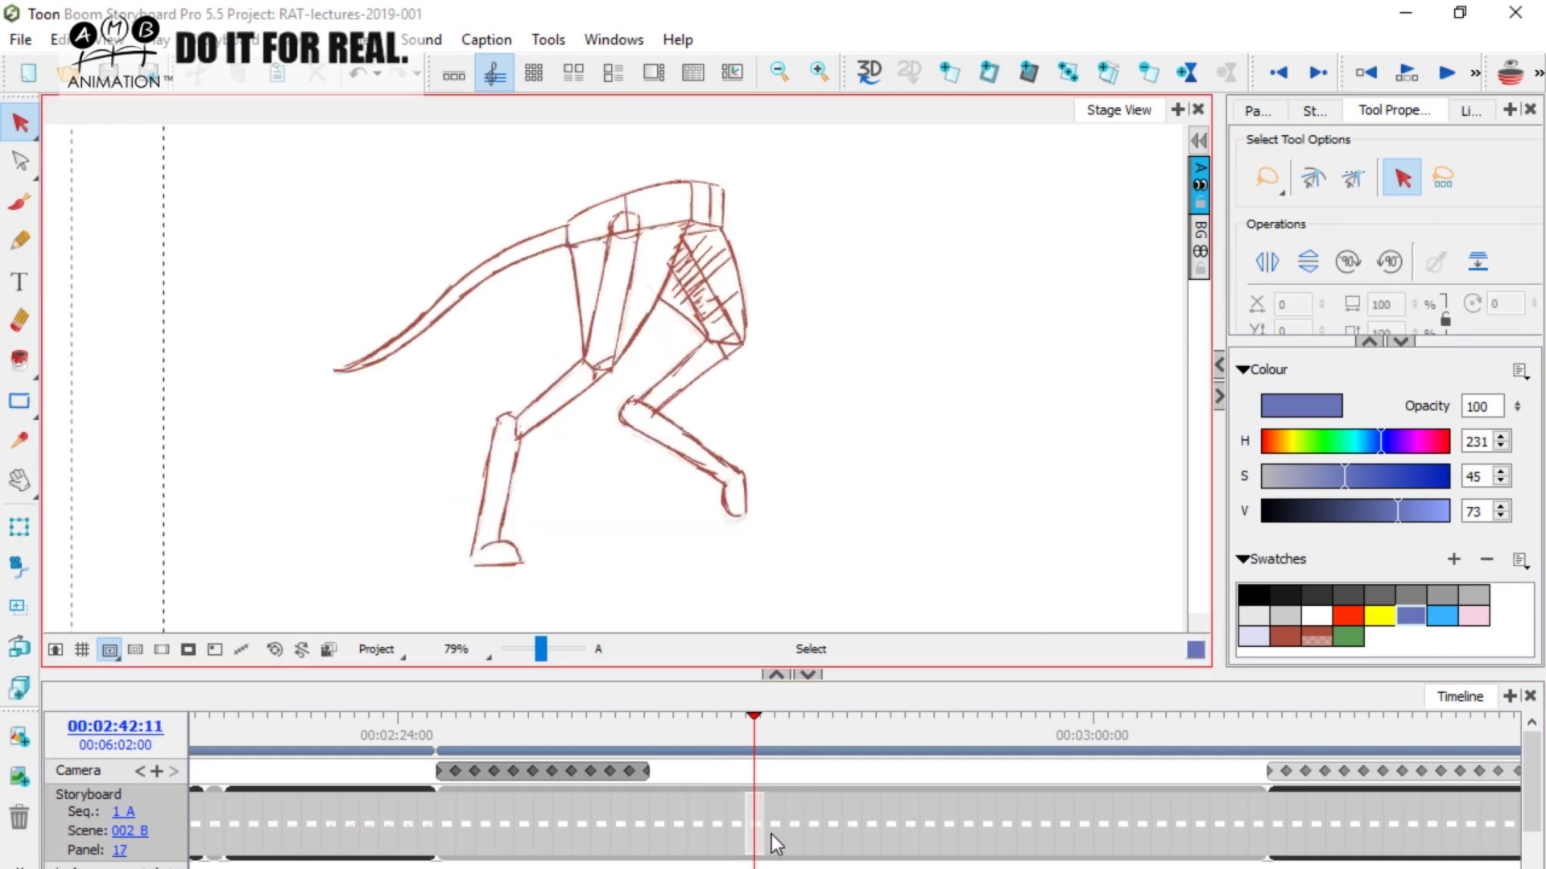
click(771, 829)
click(717, 215)
click(765, 149)
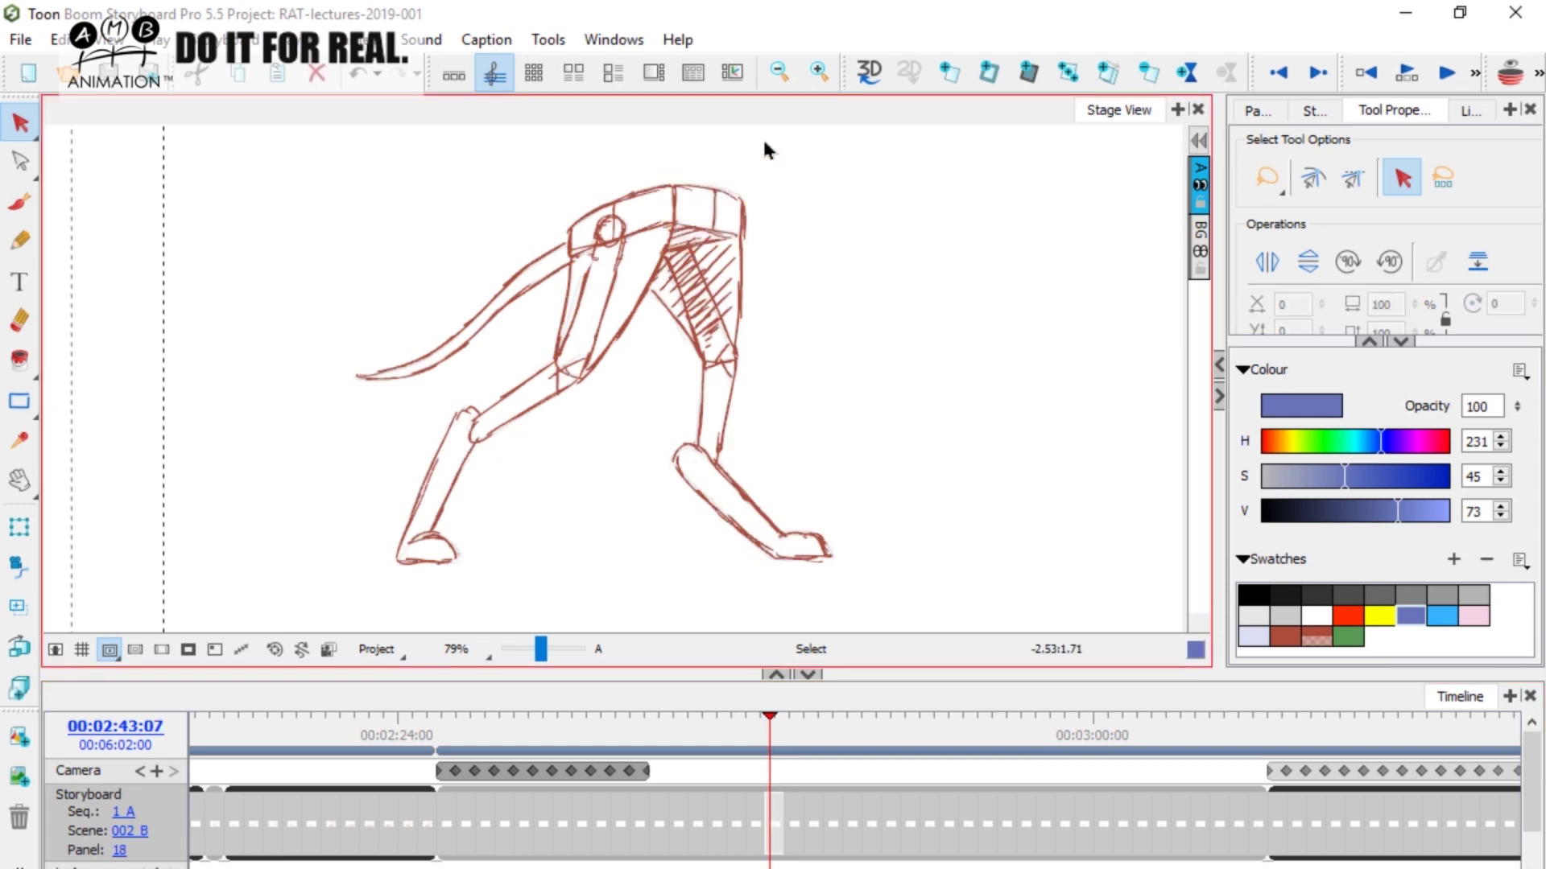
Delete the blue-violet shading from the pelvis on panels 19 and 20.
click(794, 831)
click(716, 211)
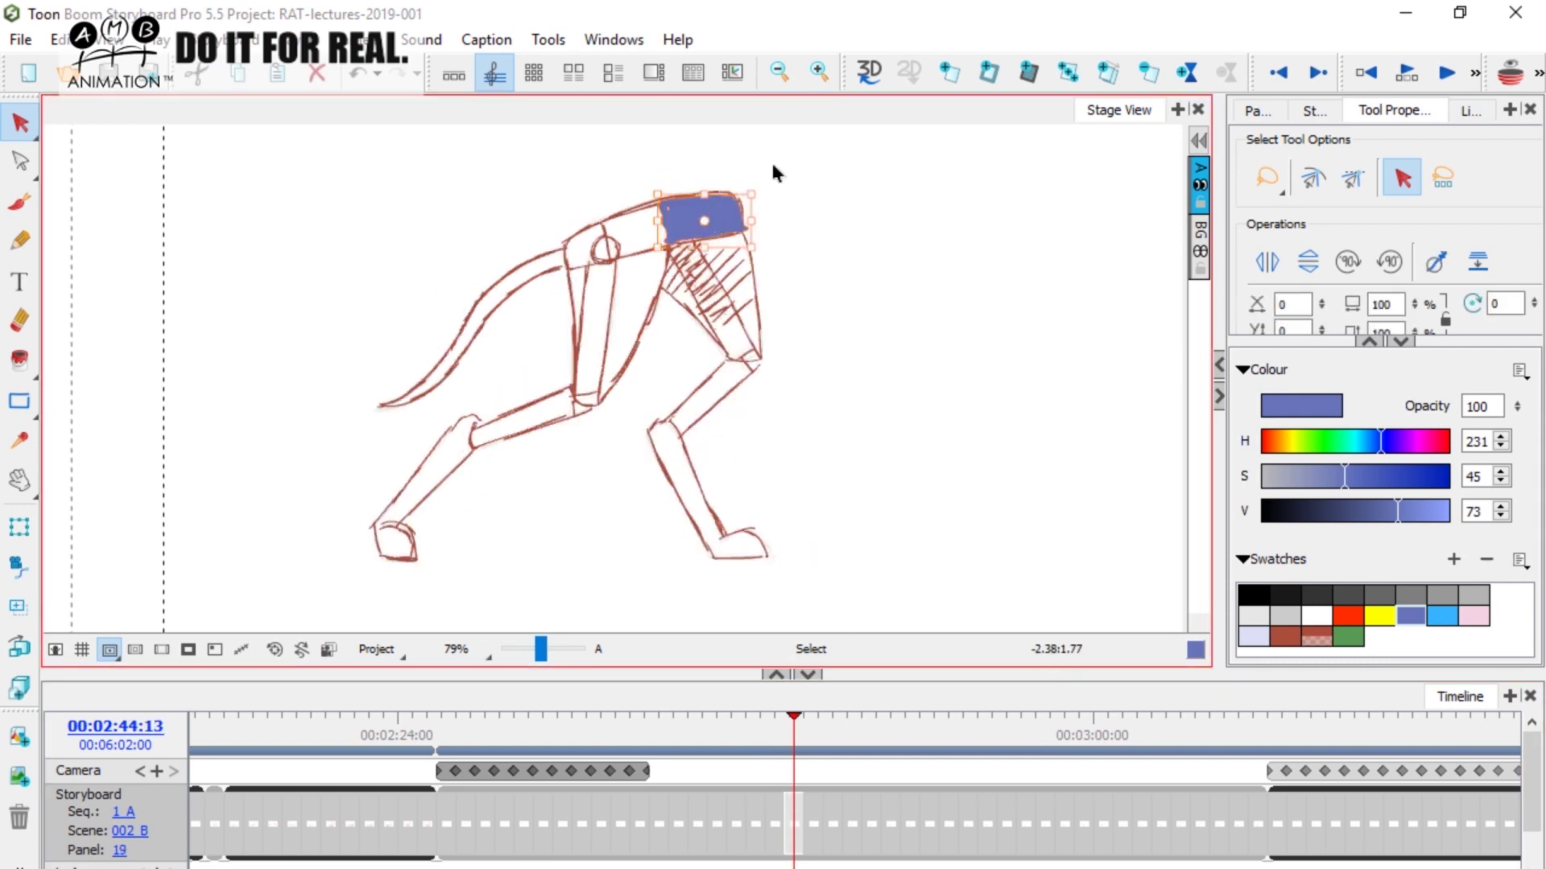
click(771, 159)
click(811, 829)
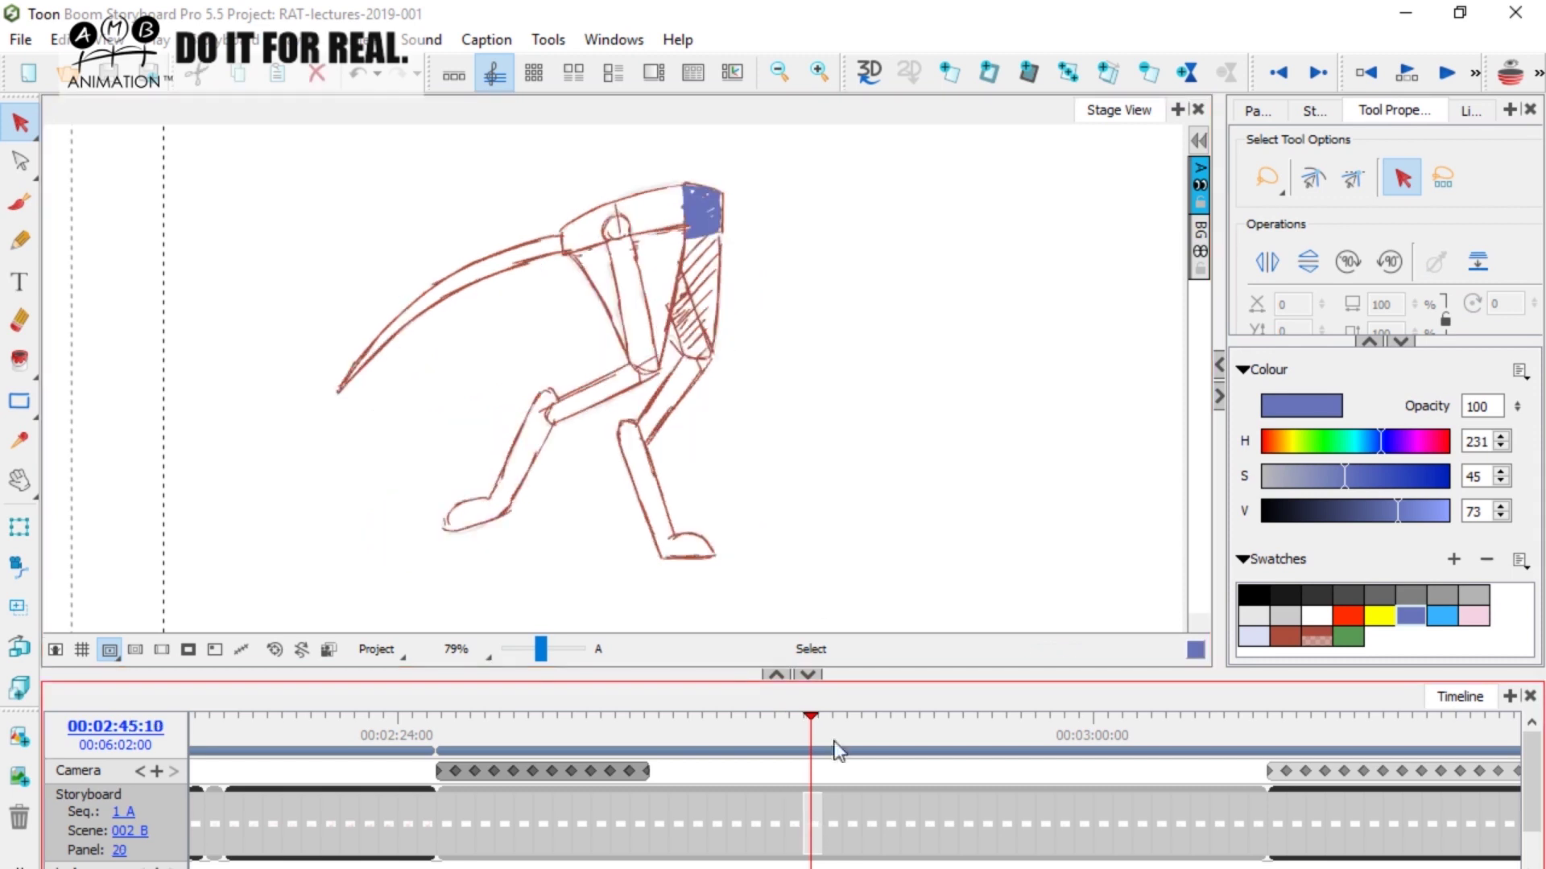
click(739, 152)
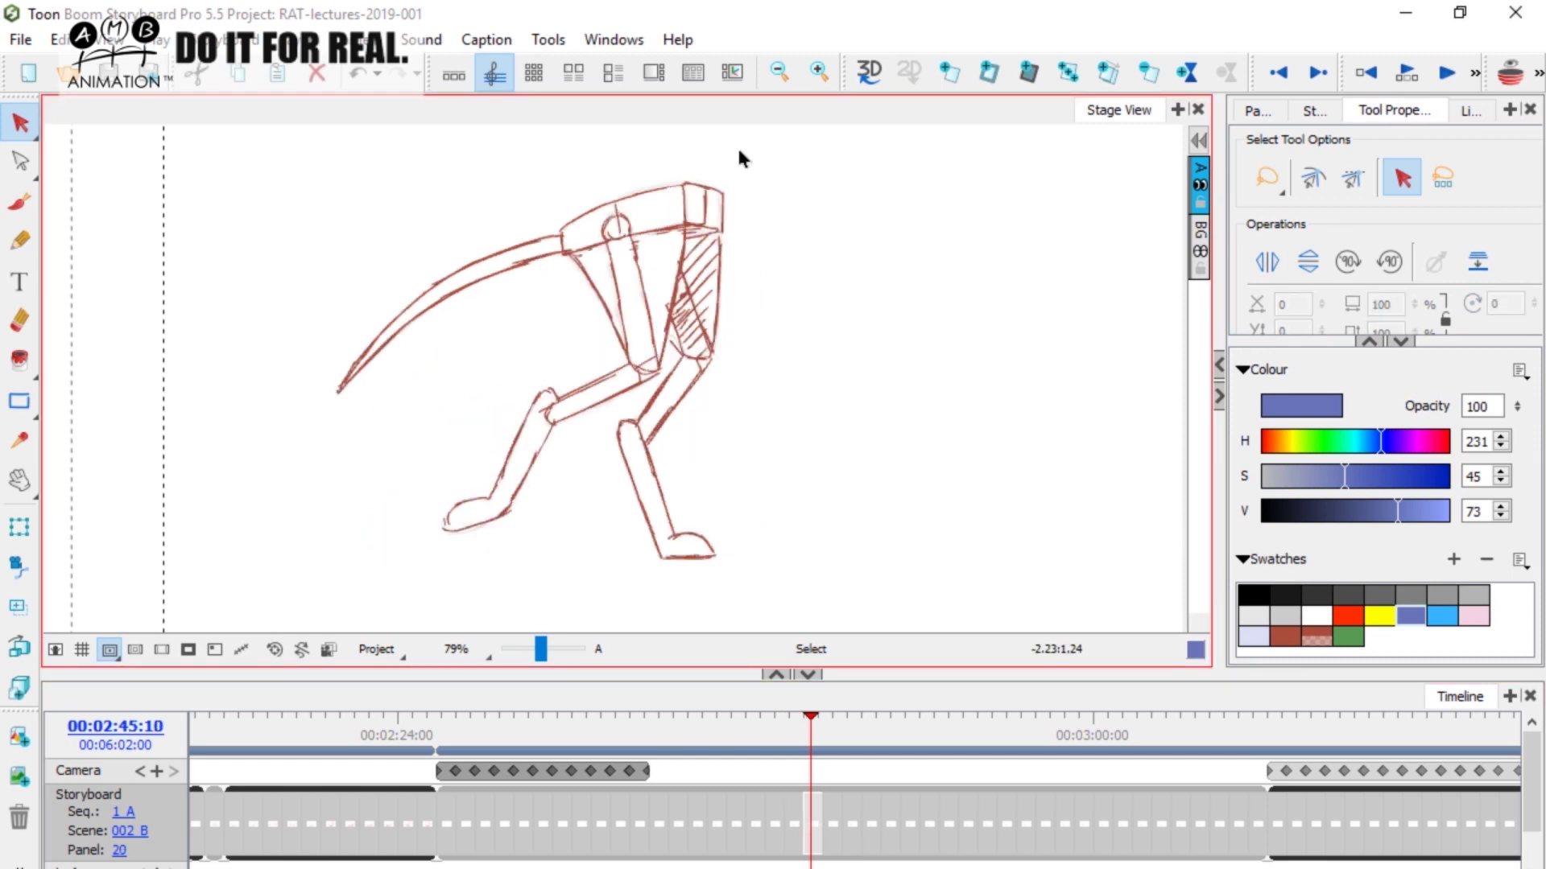
Delete the blue-violet shading from the pelvis on panels 22 and 23.
click(830, 826)
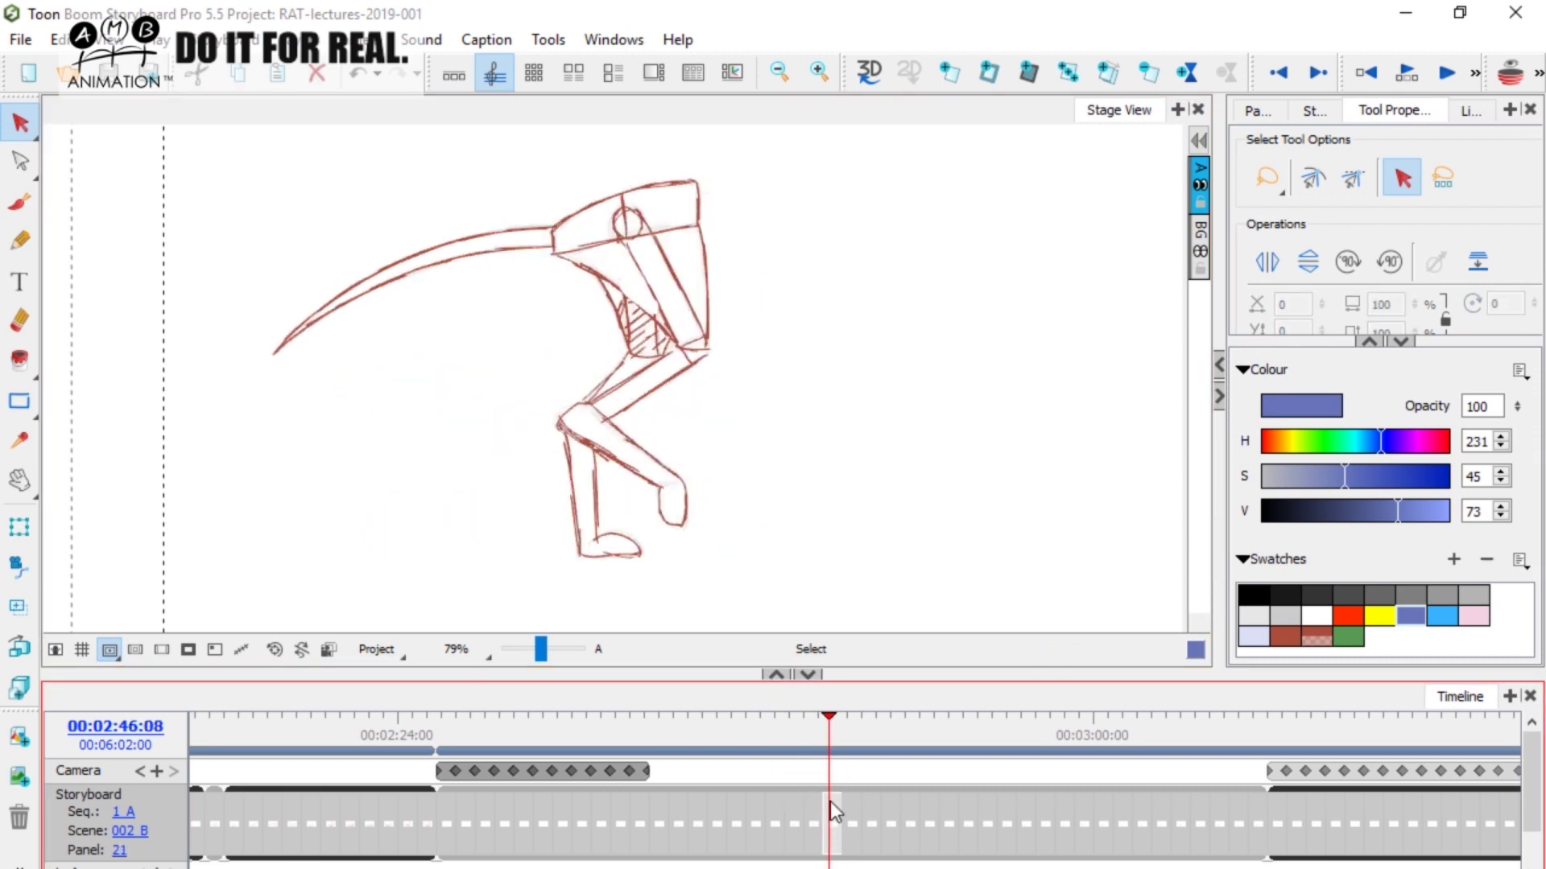
mouse_move(846, 757)
mouse_down()
mouse_move(862, 753)
mouse_move(828, 753)
mouse_move(851, 753)
mouse_up()
click(592, 223)
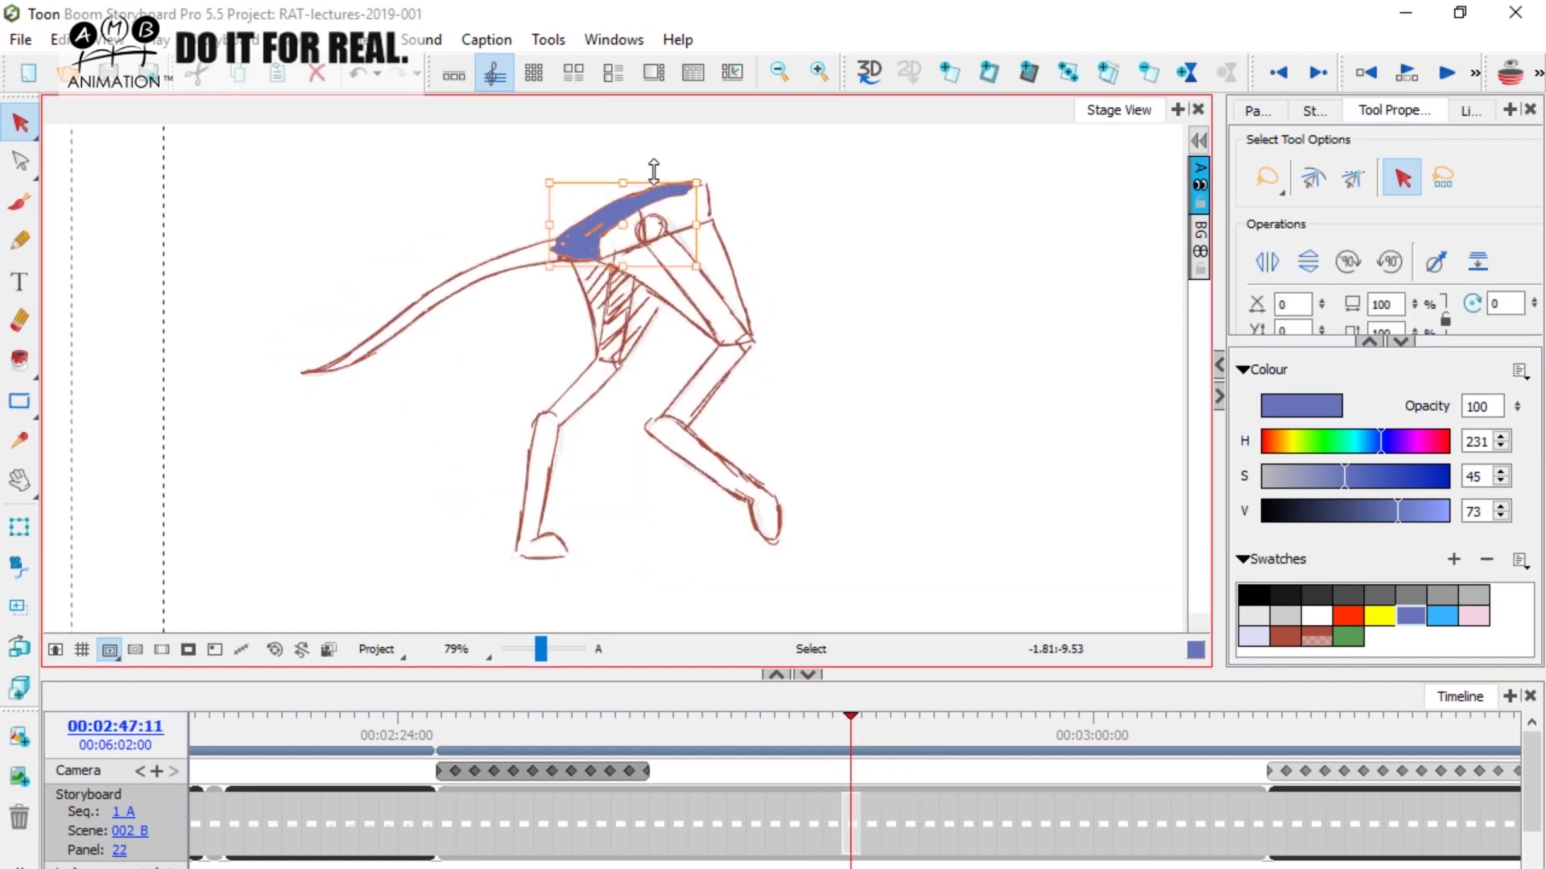
drag(856, 763, 864, 759)
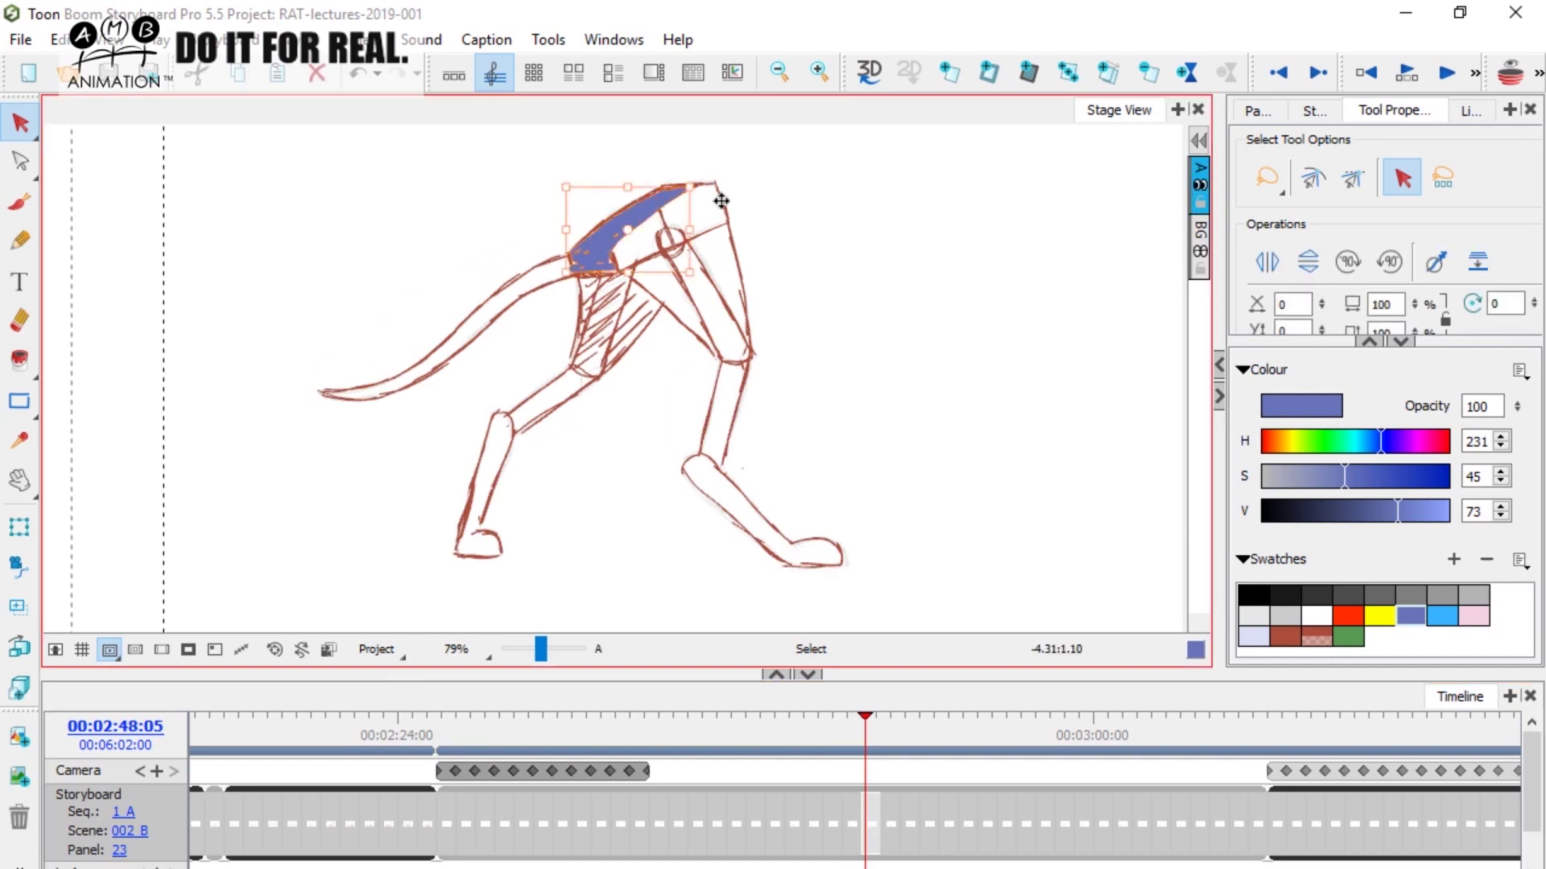
Review the unshaded leg and pelvis poses along the timeline, and watch the coloured walk-cycle video in the media player.
mouse_move(864, 743)
mouse_down()
mouse_move(914, 745)
mouse_move(671, 761)
mouse_move(934, 746)
mouse_move(687, 769)
mouse_move(860, 763)
mouse_move(692, 805)
mouse_move(746, 761)
mouse_up()
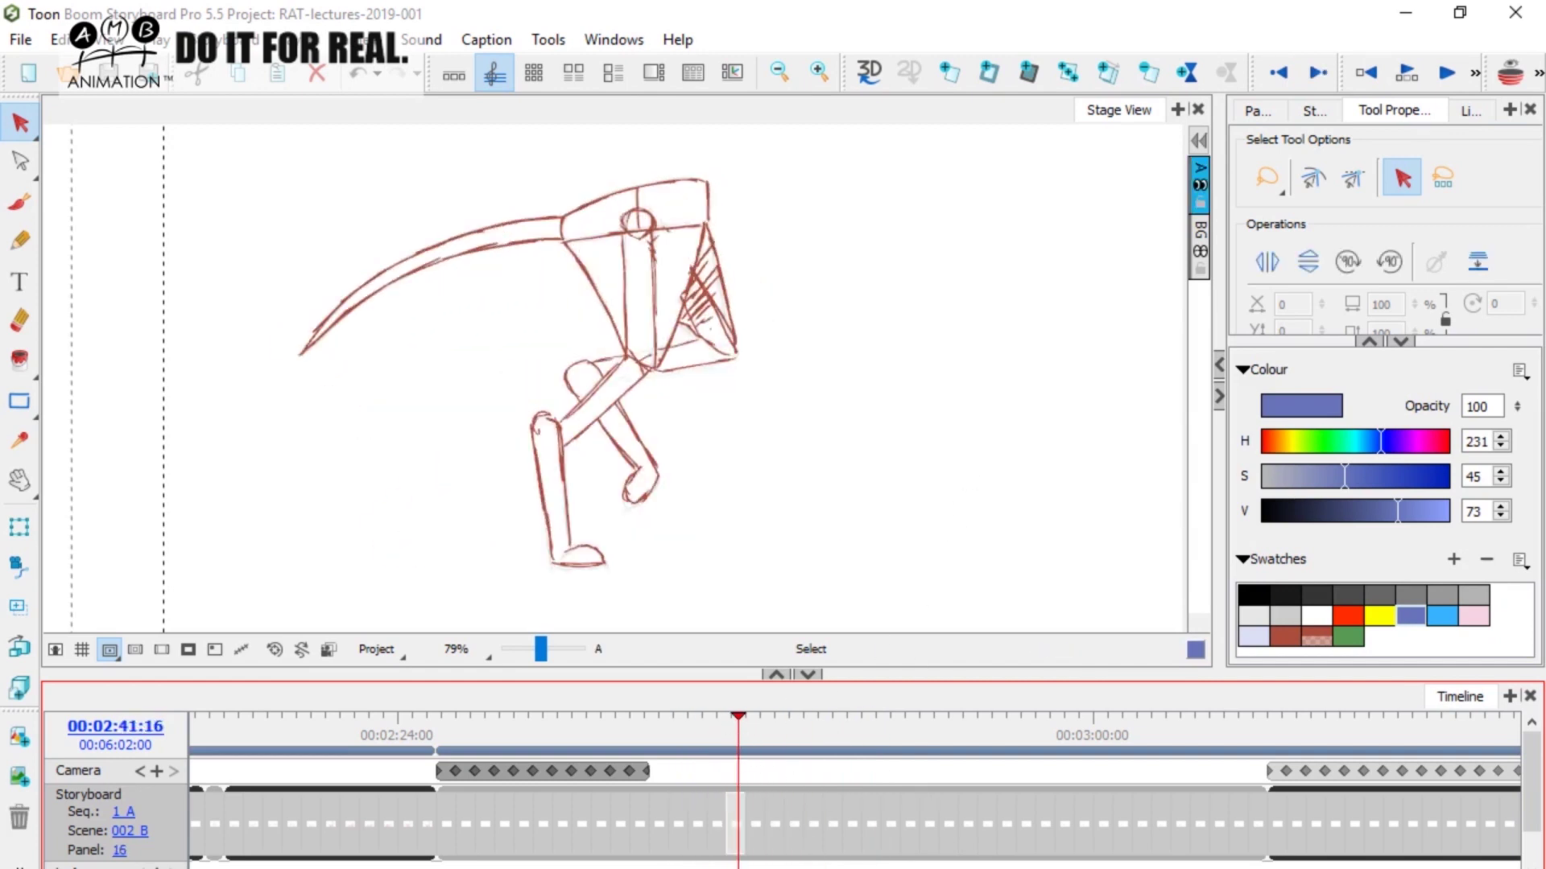
mouse_move(753, 812)
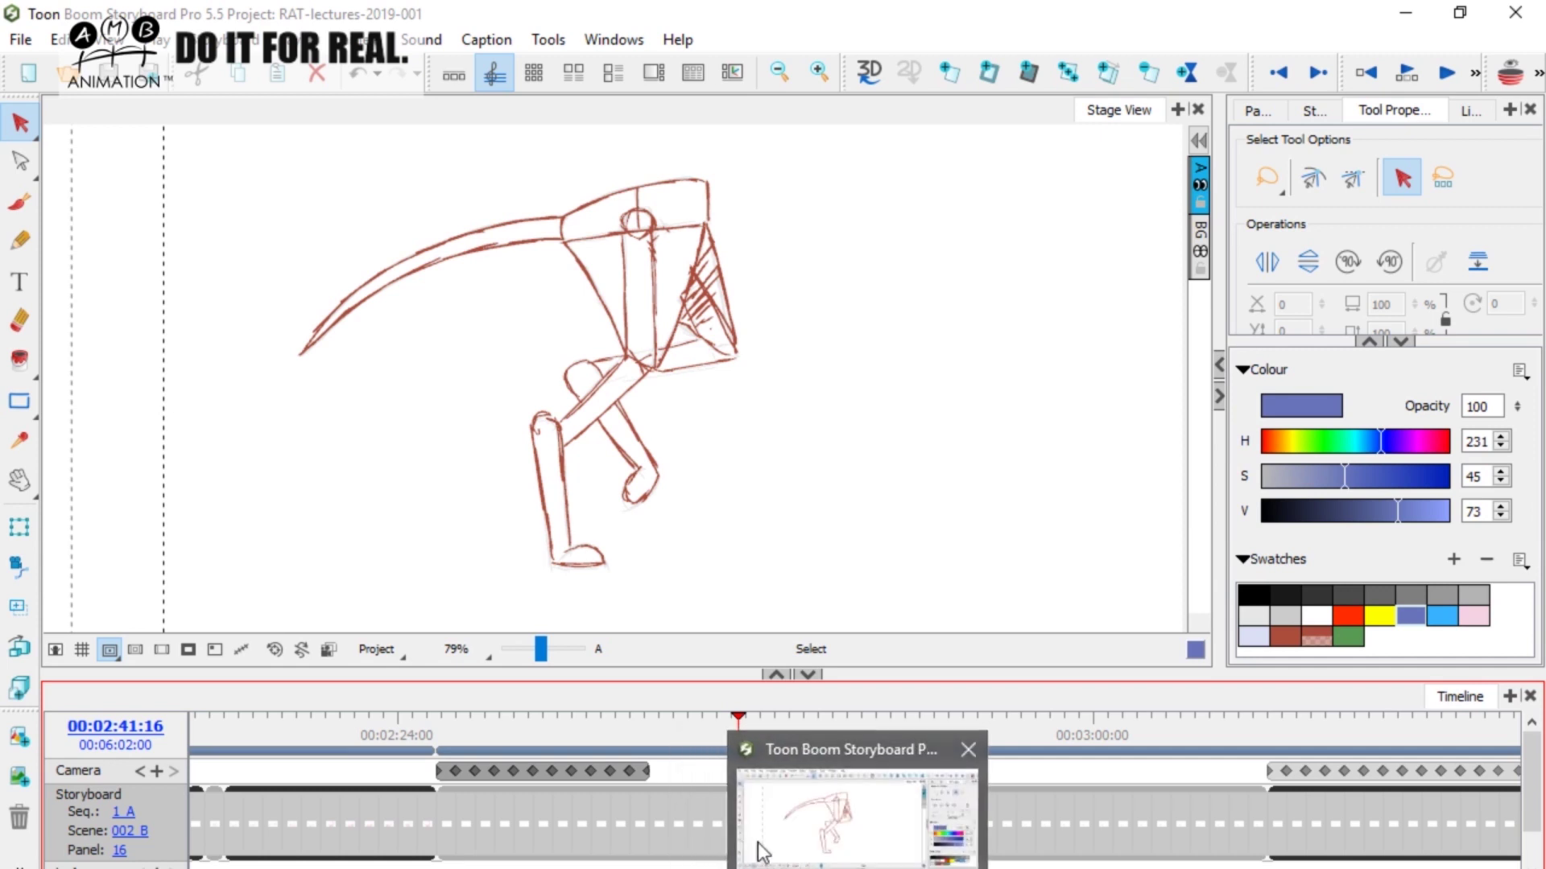
click(668, 721)
drag(666, 723, 831, 722)
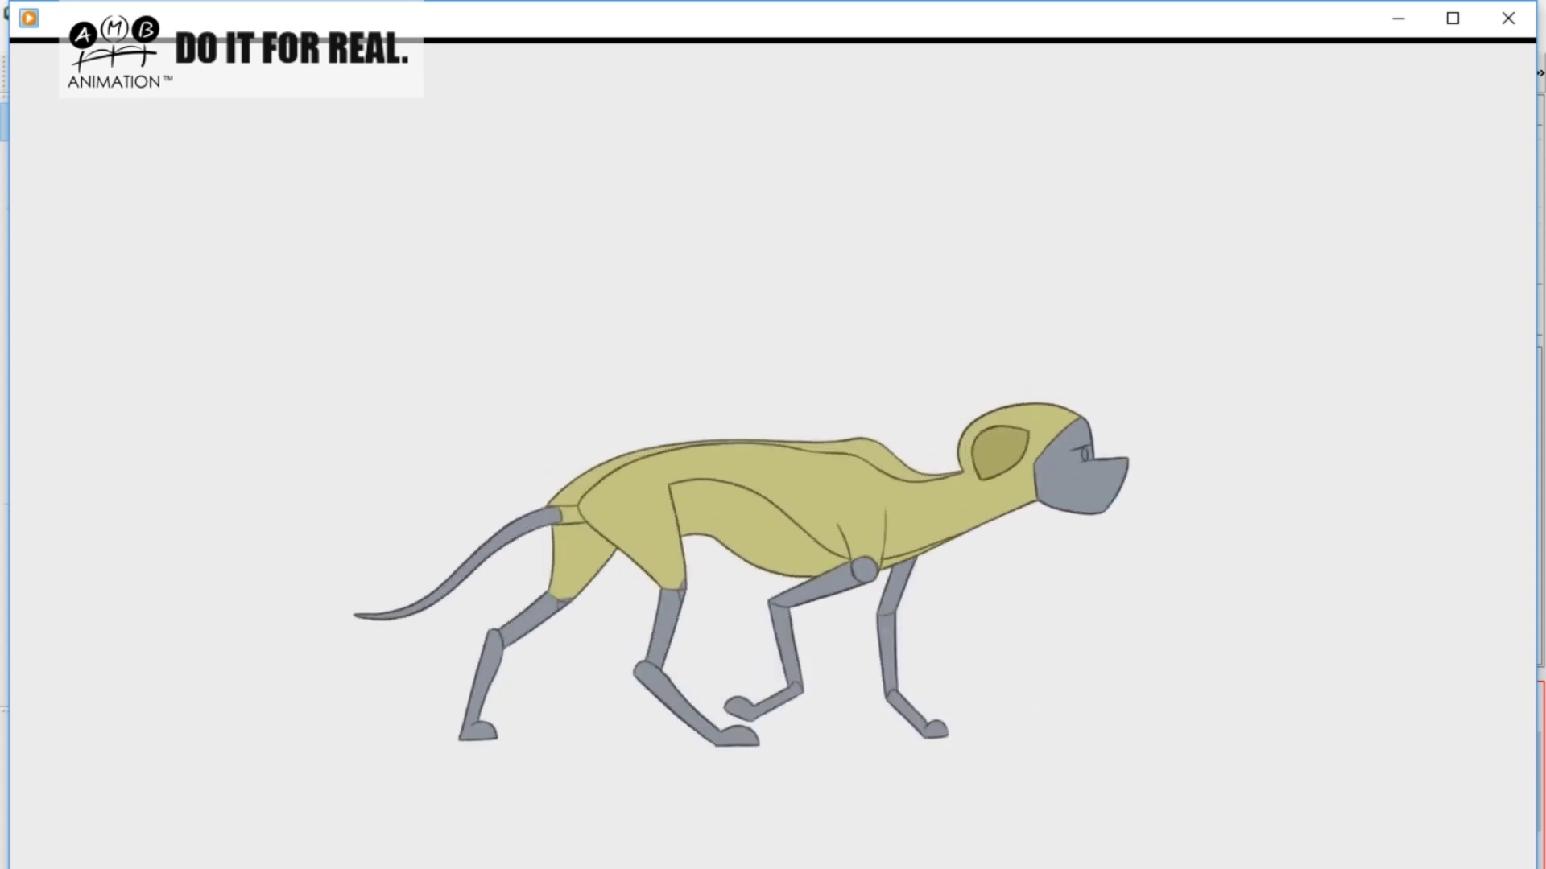
mouse_move(891, 443)
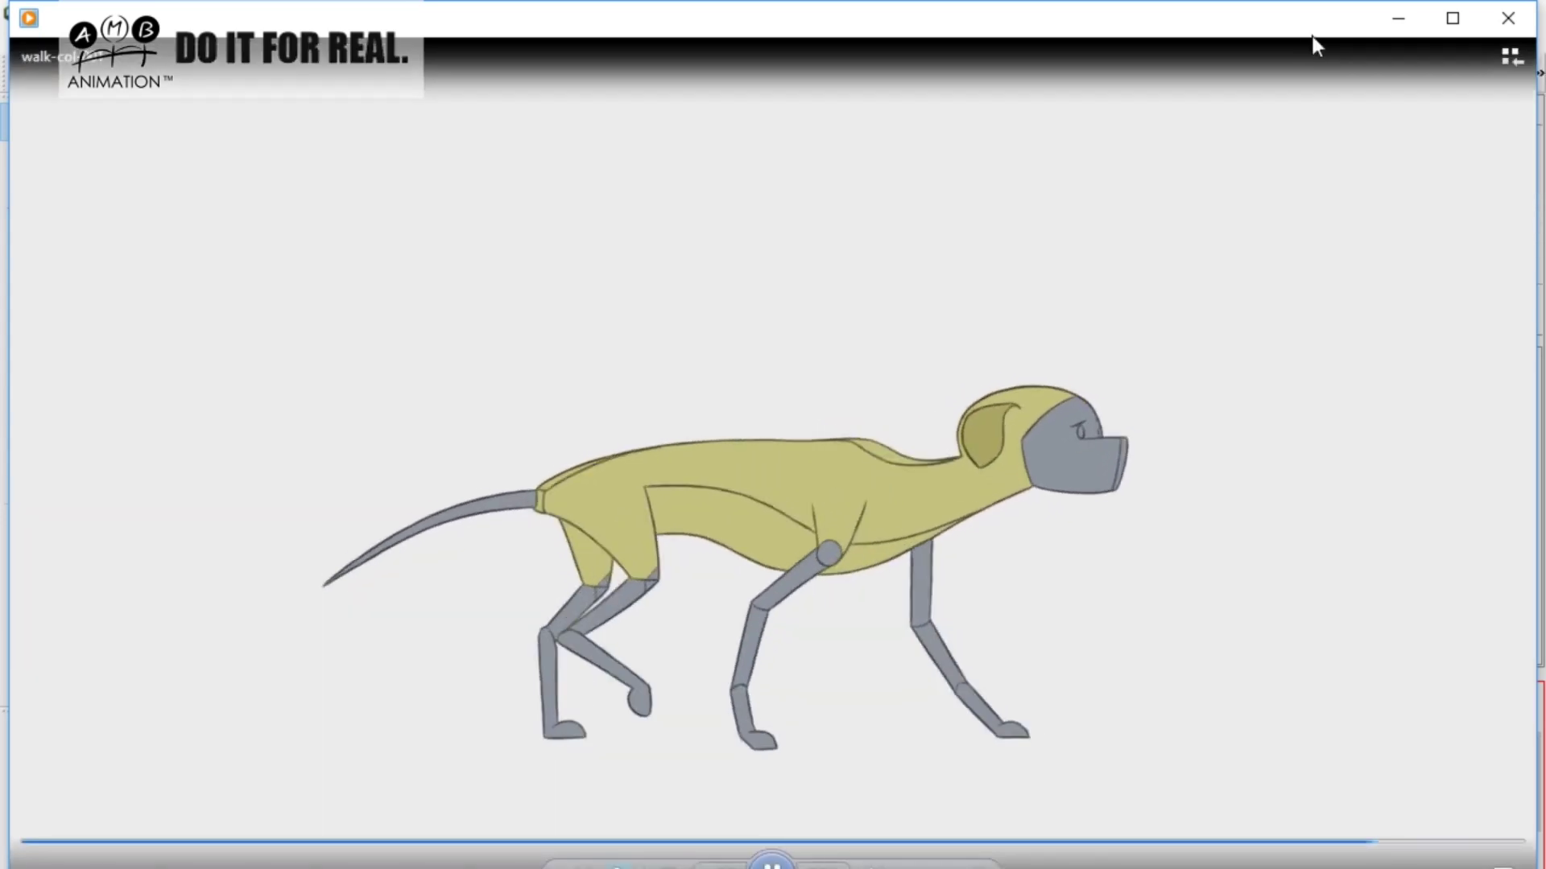
click(1508, 20)
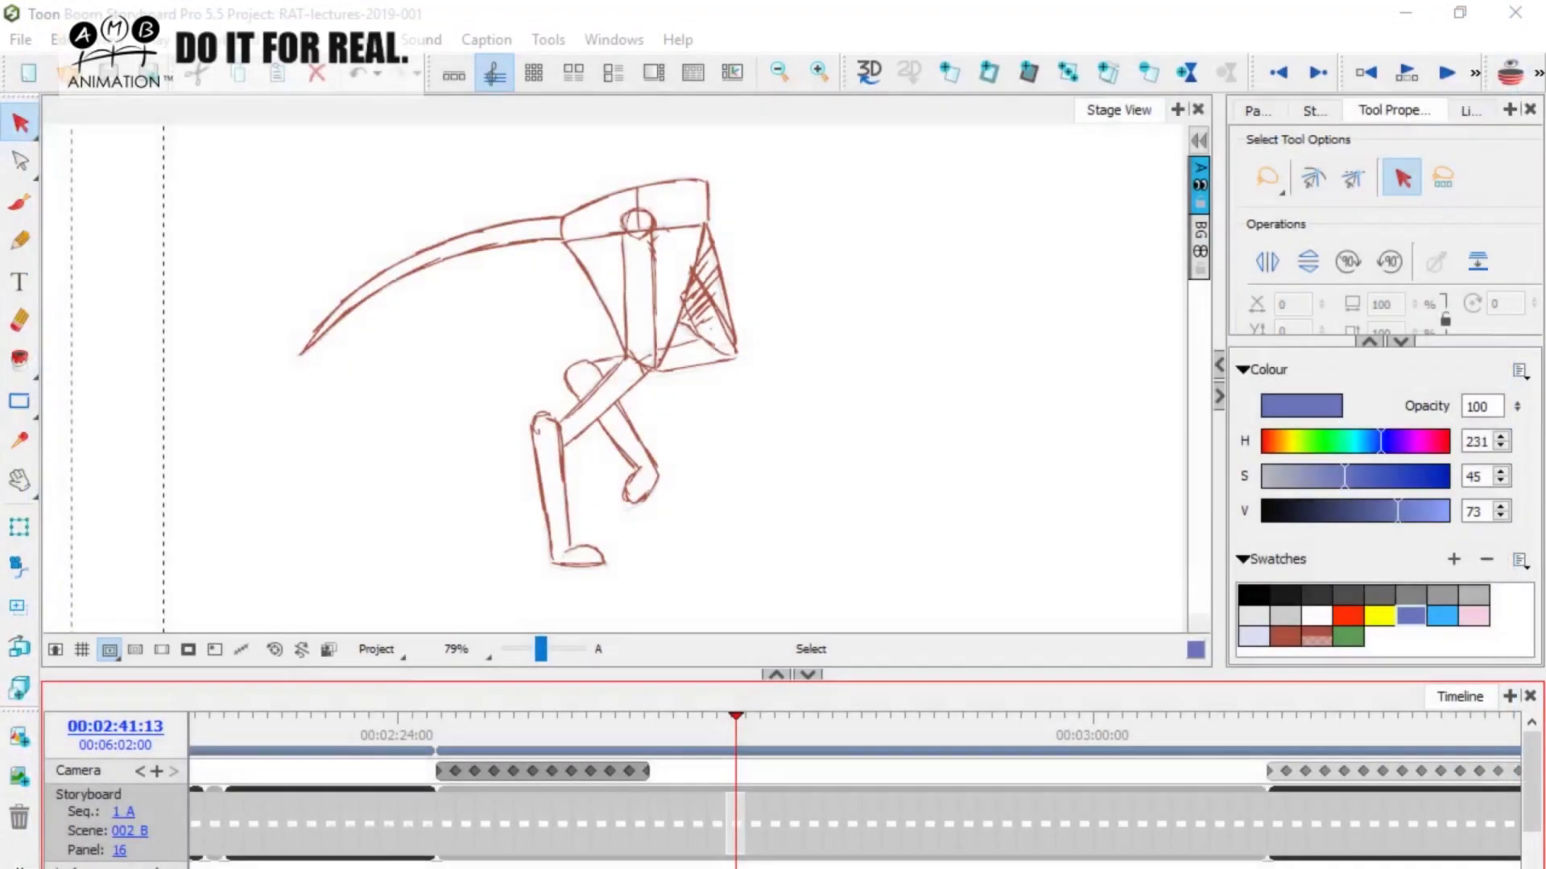